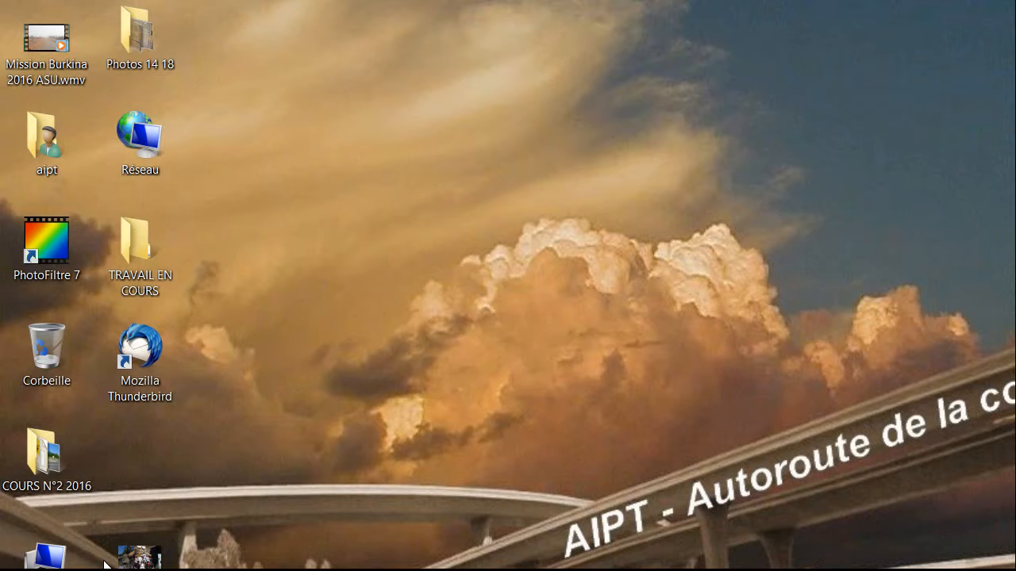
# Show All Programs in the Start menu and expand the PhotoFiltre folder to list its shortcuts.
pyautogui.click(16, 564)
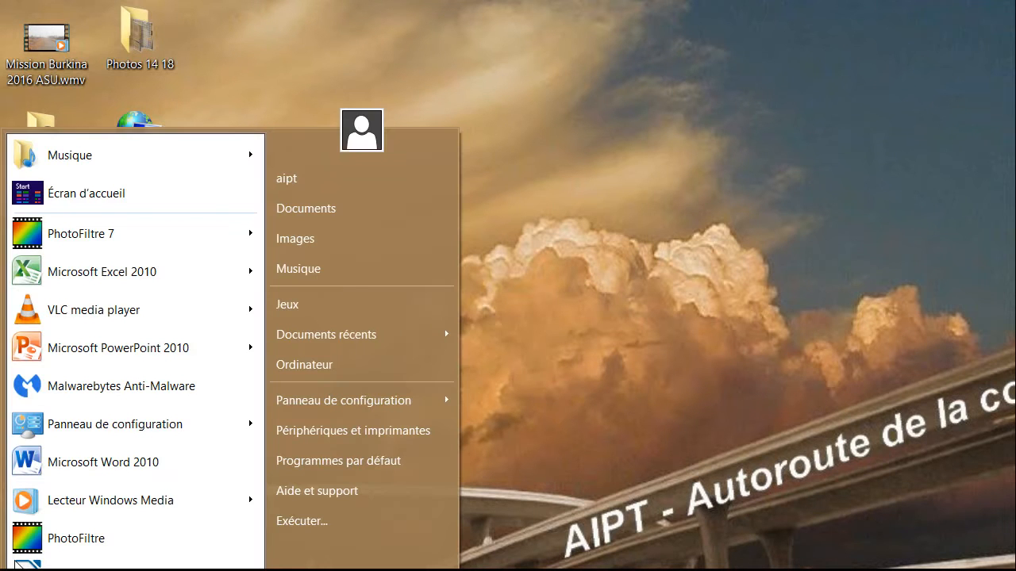
pyautogui.click(61, 487)
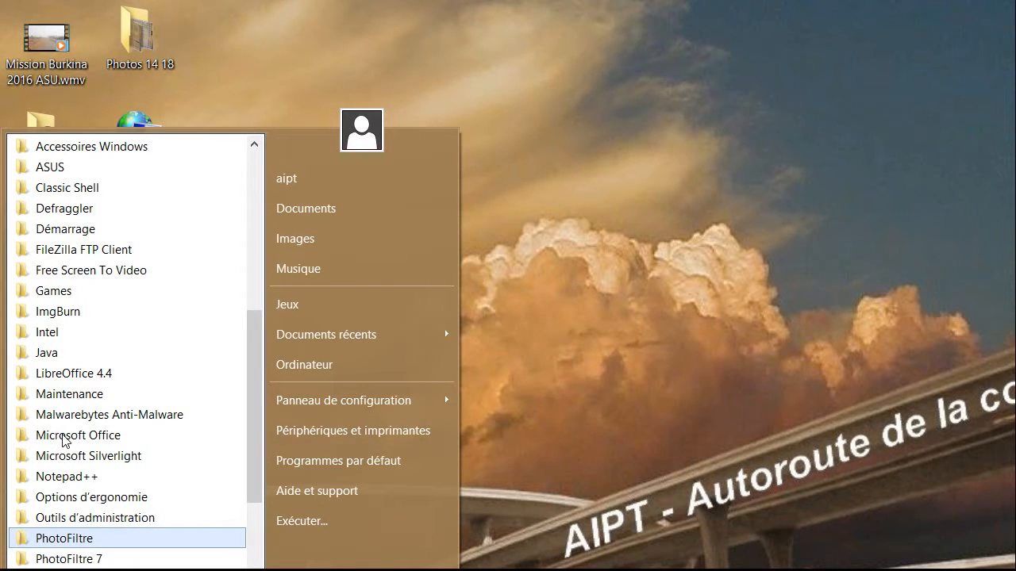
pyautogui.press('Down')
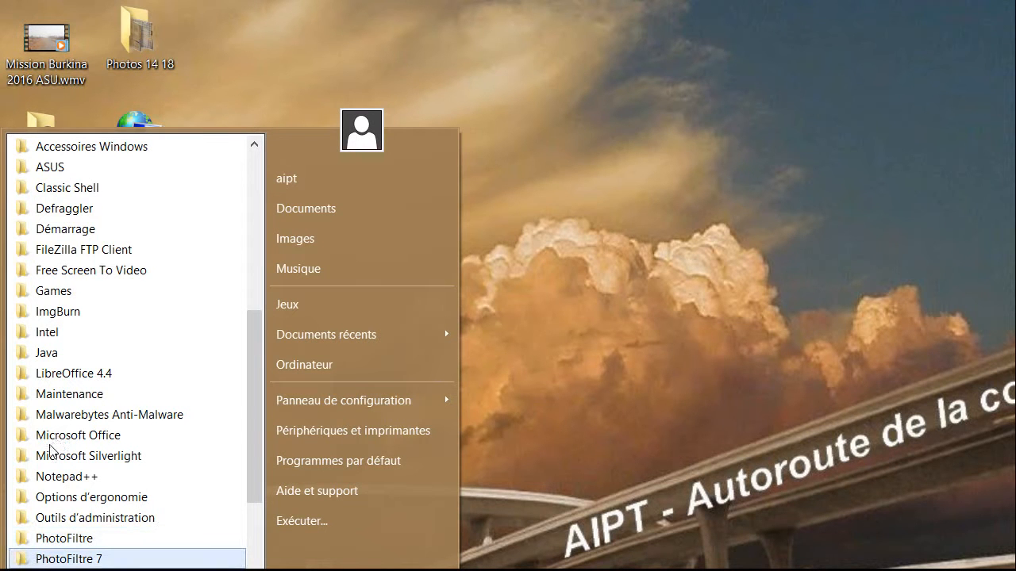
pyautogui.press('Up')
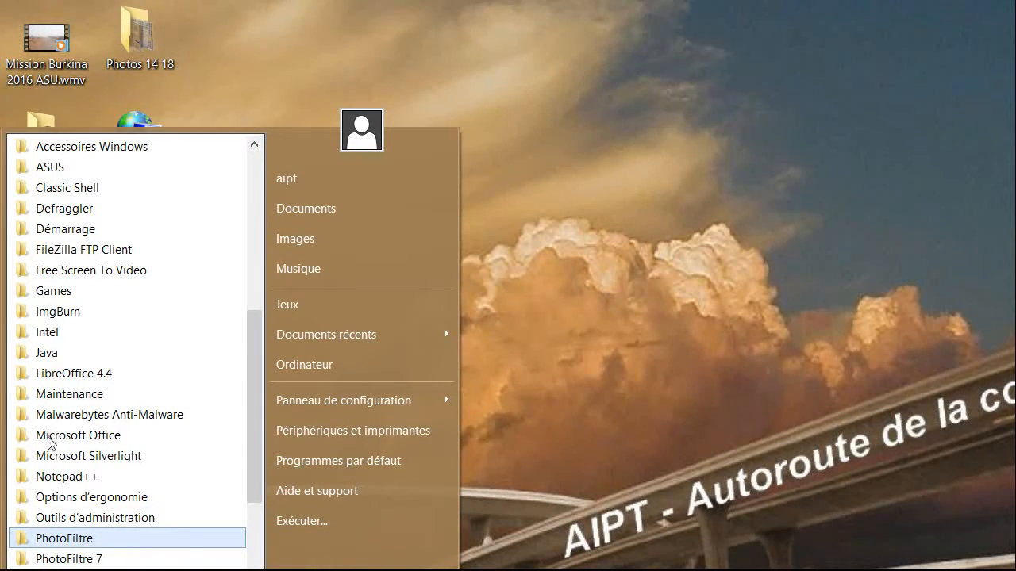
pyautogui.press('Down')
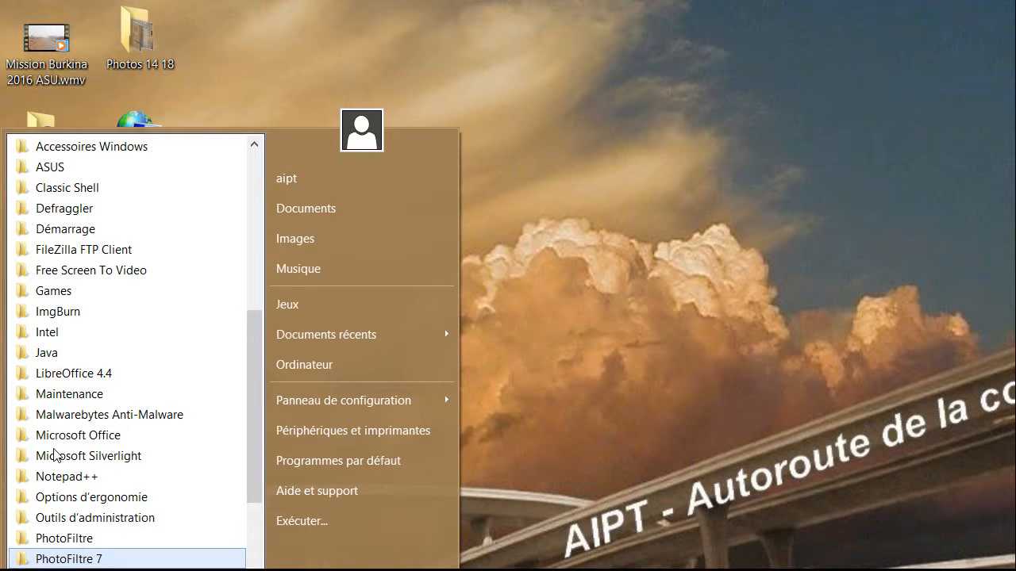
pyautogui.press('Up')
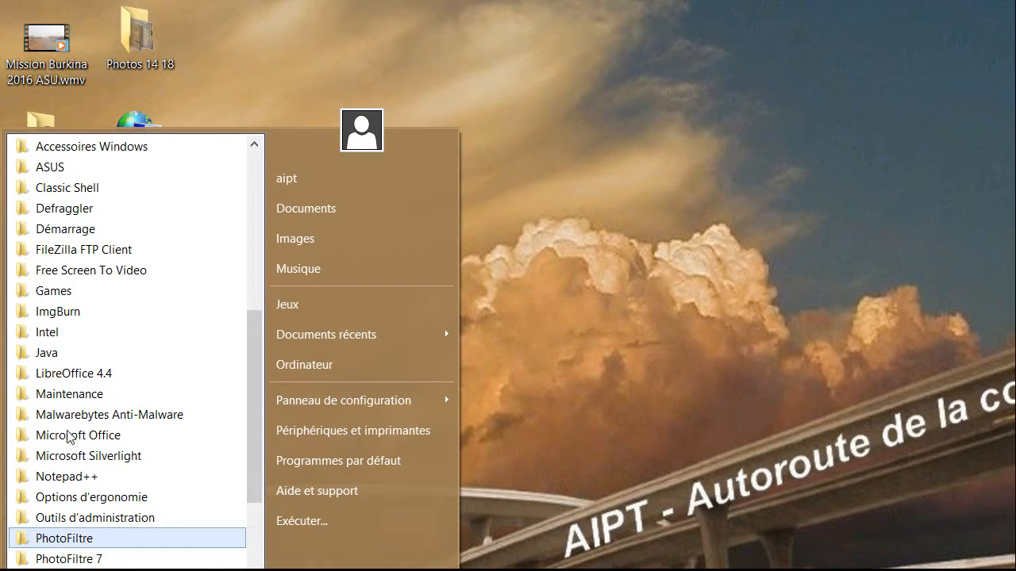
pyautogui.press('Down')
pyautogui.press('Up')
pyautogui.press('Return')
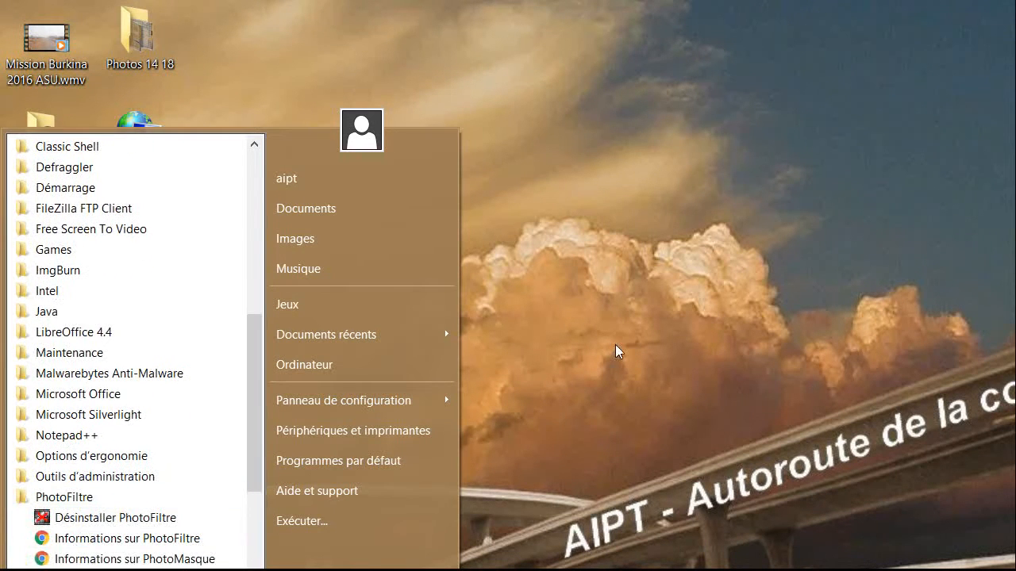
# Launch PhotoFiltre 7 and move through the menu bar to Outils, toward Préférences.
pyautogui.click(108, 464)
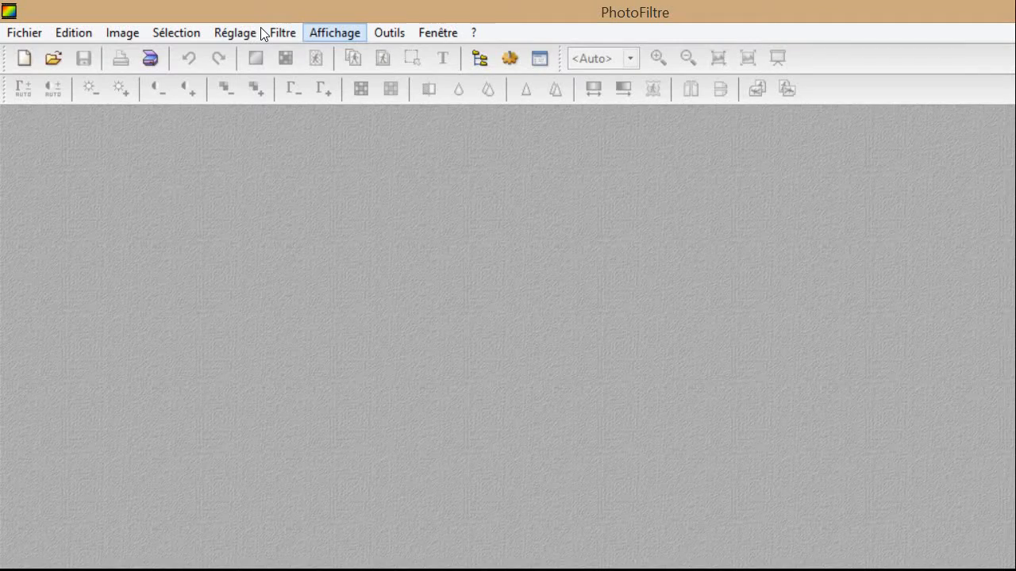
pyautogui.press('Return')
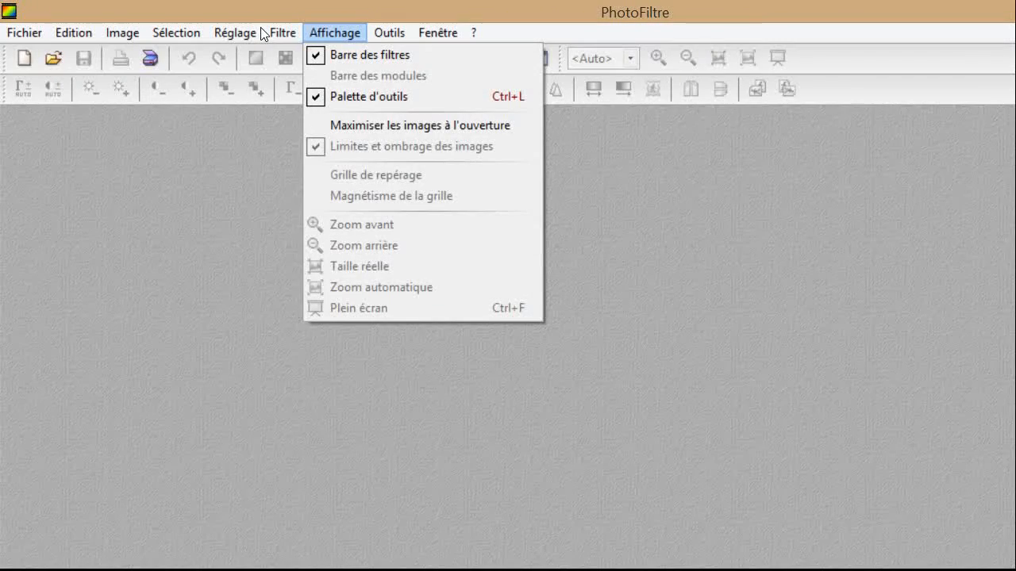
pyautogui.press('Right')
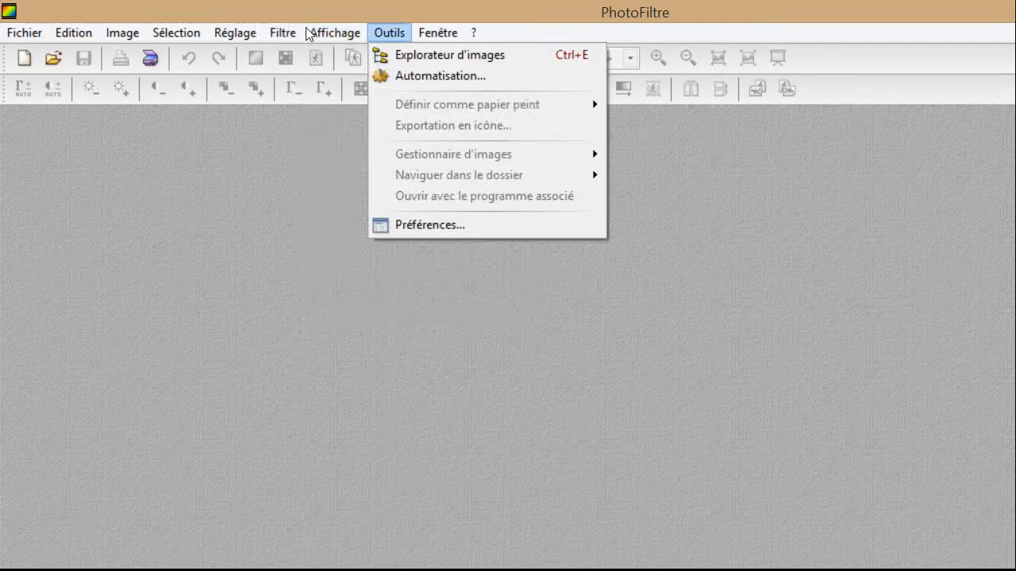
pyautogui.press('Down')
pyautogui.press('Up')
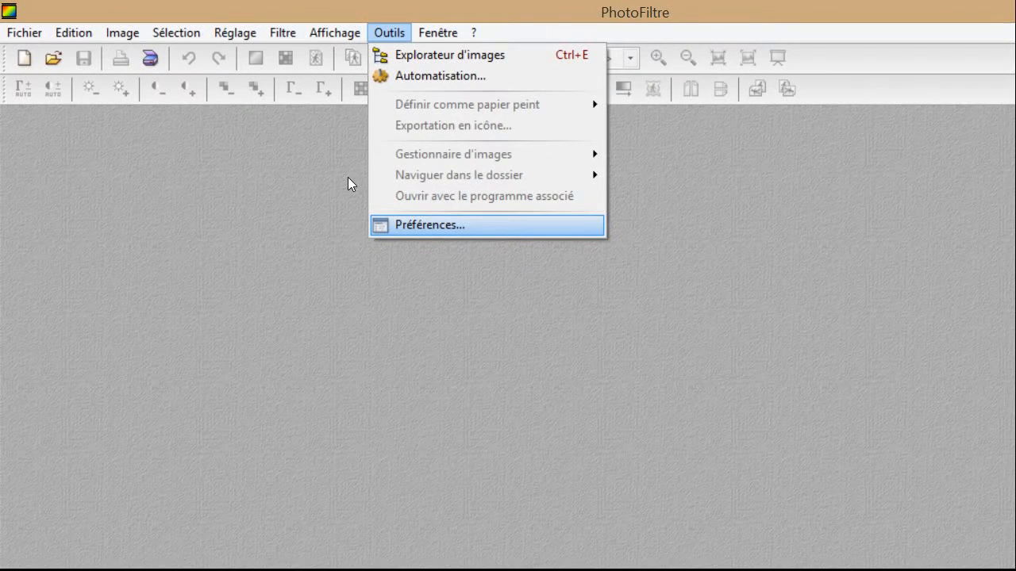
# Set the Palette d'outils et grille alignment to Flottante in Préférences and confirm with Ok.
pyautogui.press('Return')
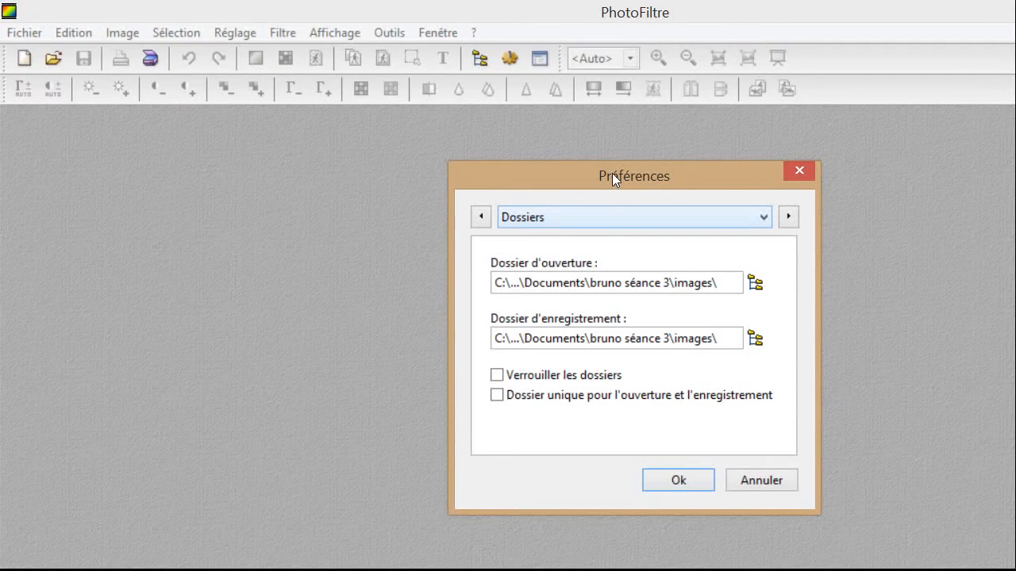
pyautogui.hotkey('alt', 'Down')
pyautogui.press('Down')
pyautogui.press('Down')
pyautogui.press('Down')
pyautogui.press('Down')
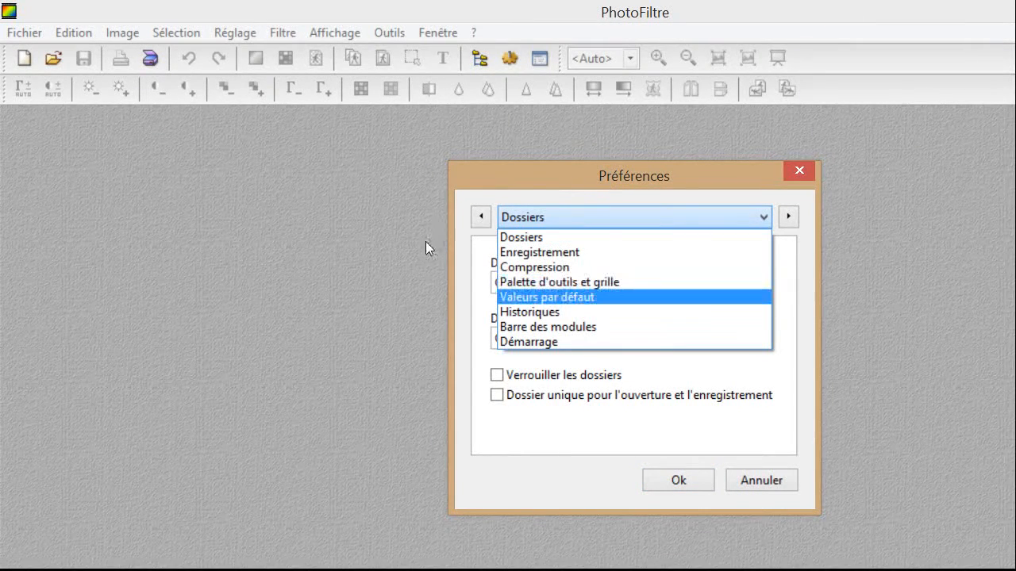
pyautogui.press('Down')
pyautogui.press('Up')
pyautogui.press('Up')
pyautogui.press('Return')
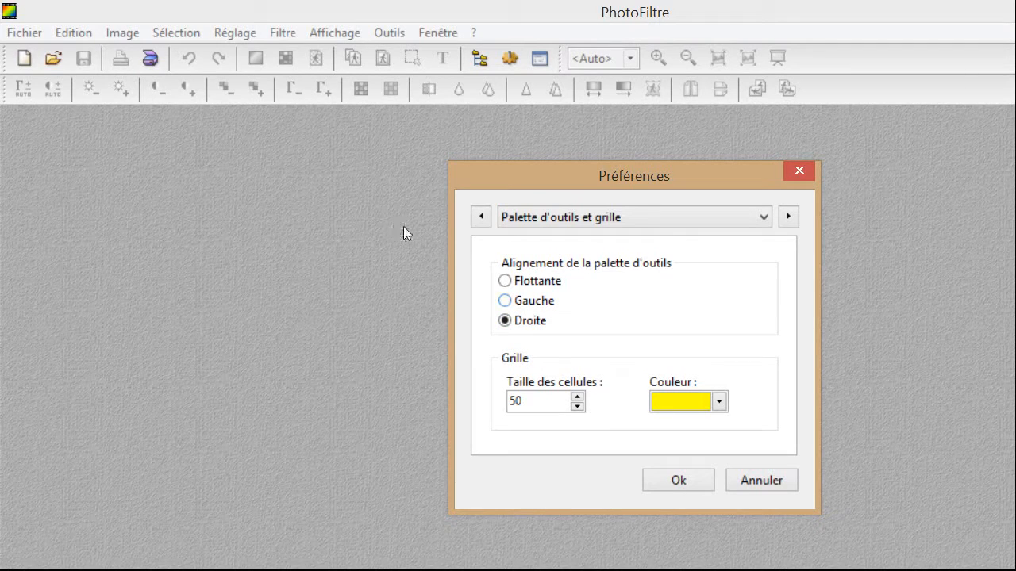
pyautogui.click(504, 281)
pyautogui.press('Return')
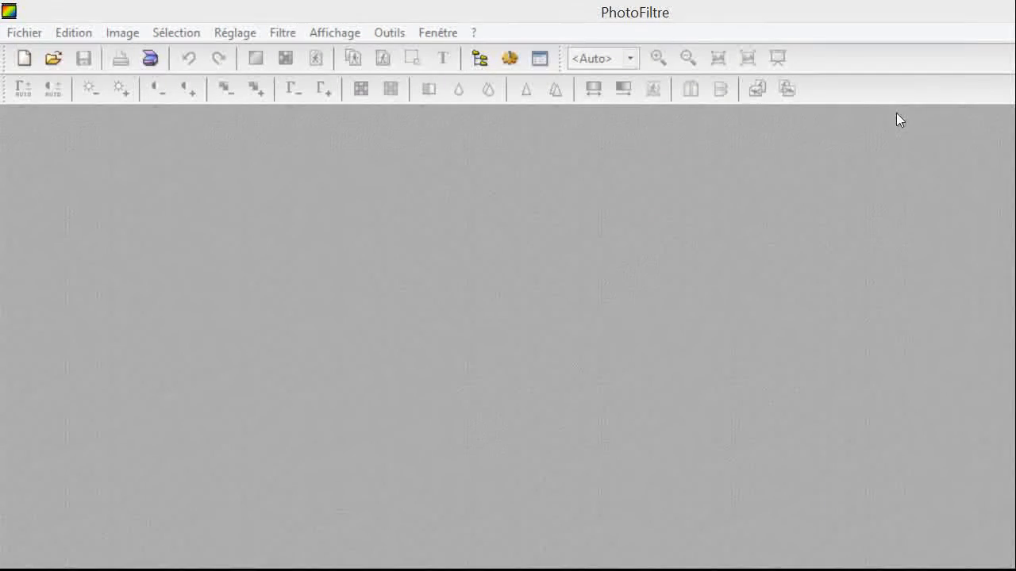
# Drag the floating Outils palette from the right edge into the middle of the empty workspace.
pyautogui.moveTo(941, 94); pyautogui.dragTo(463, 108)
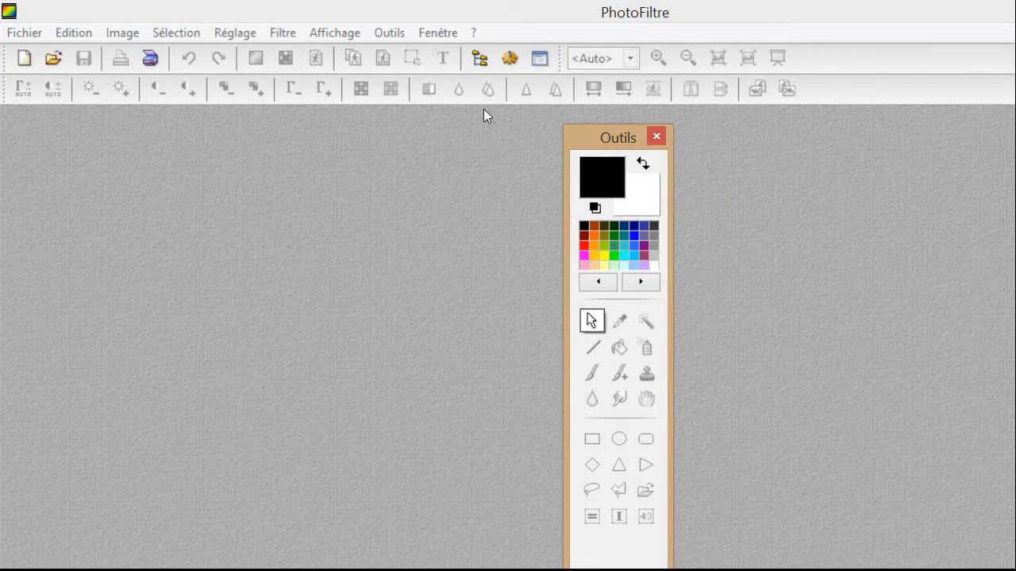
pyautogui.moveTo(468, 109)
pyautogui.mouseDown()
pyautogui.moveTo(156, 137)
pyautogui.moveTo(7, 188)
pyautogui.moveTo(32, 108)
pyautogui.moveTo(516, 43)
pyautogui.moveTo(423, 124)
pyautogui.moveTo(465, 102)
pyautogui.moveTo(476, 124)
pyautogui.mouseUp()
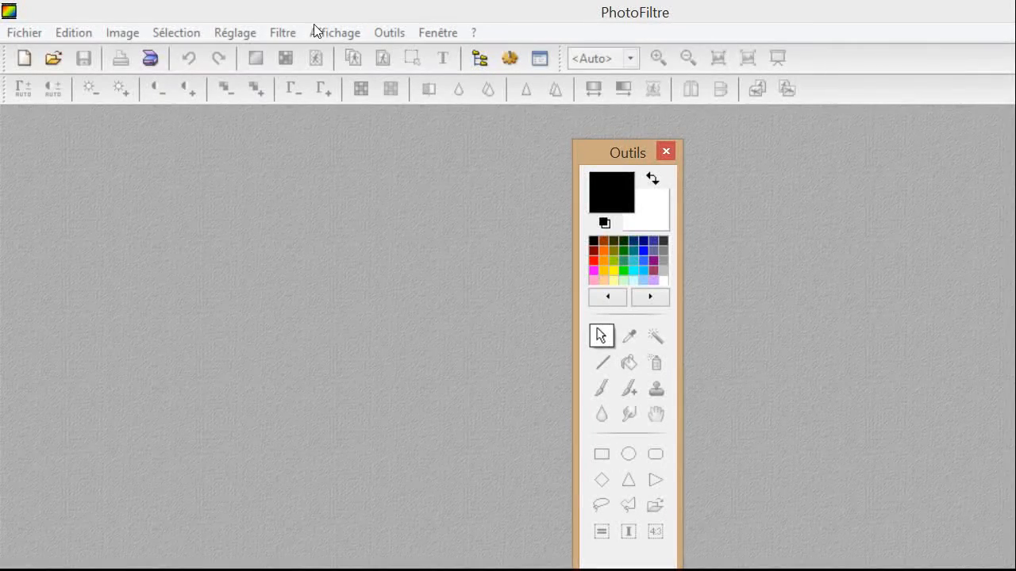
# Set the tool palette alignment back to Droite in Outils > Préférences and confirm with Ok.
pyautogui.hotkey('alt', 'o')
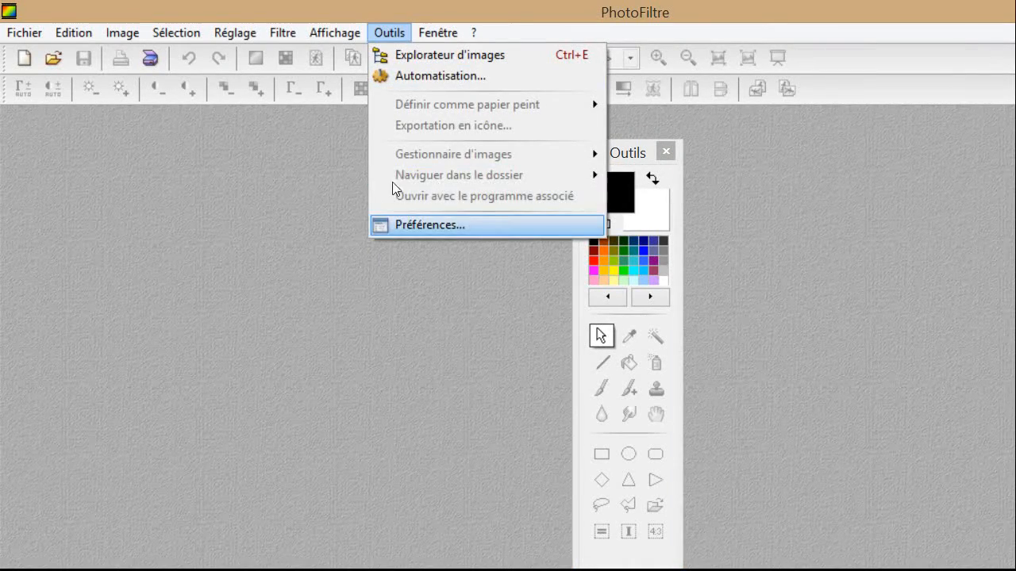
pyautogui.moveTo(334, 33)
pyautogui.press('Right')
pyautogui.press('Return')
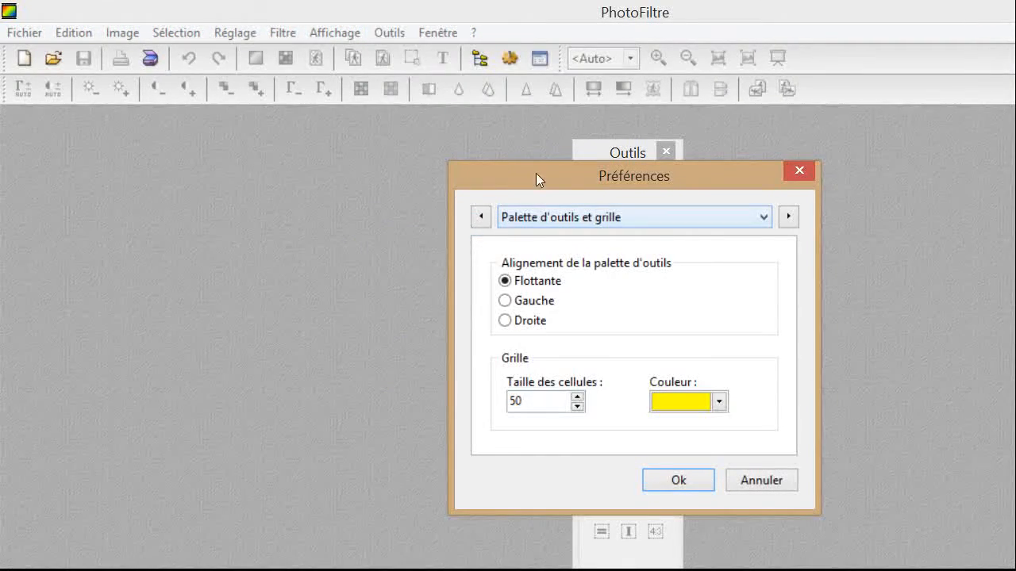
pyautogui.click(757, 217)
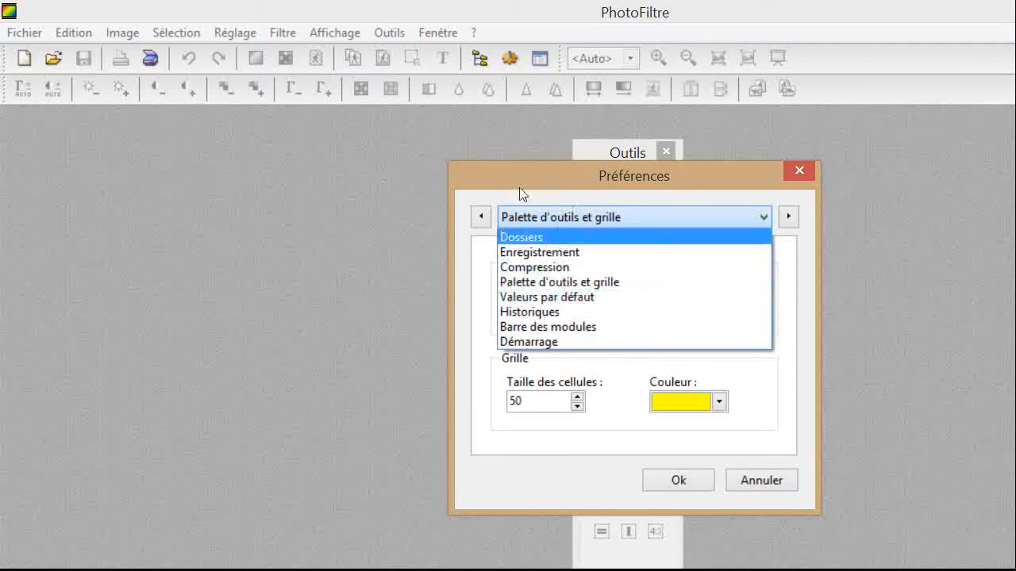
pyautogui.click(463, 224)
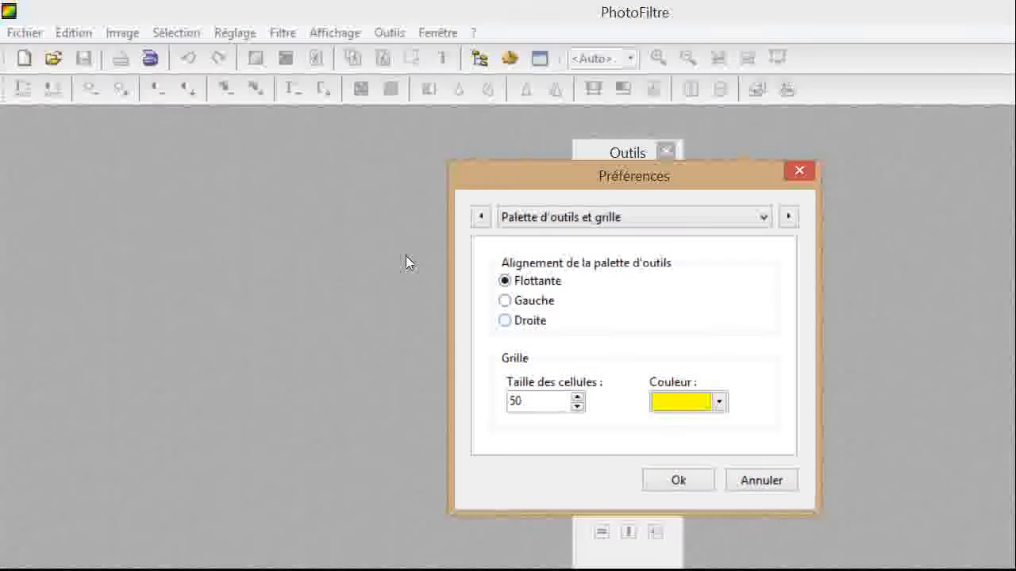
pyautogui.click(505, 320)
pyautogui.press('Return')
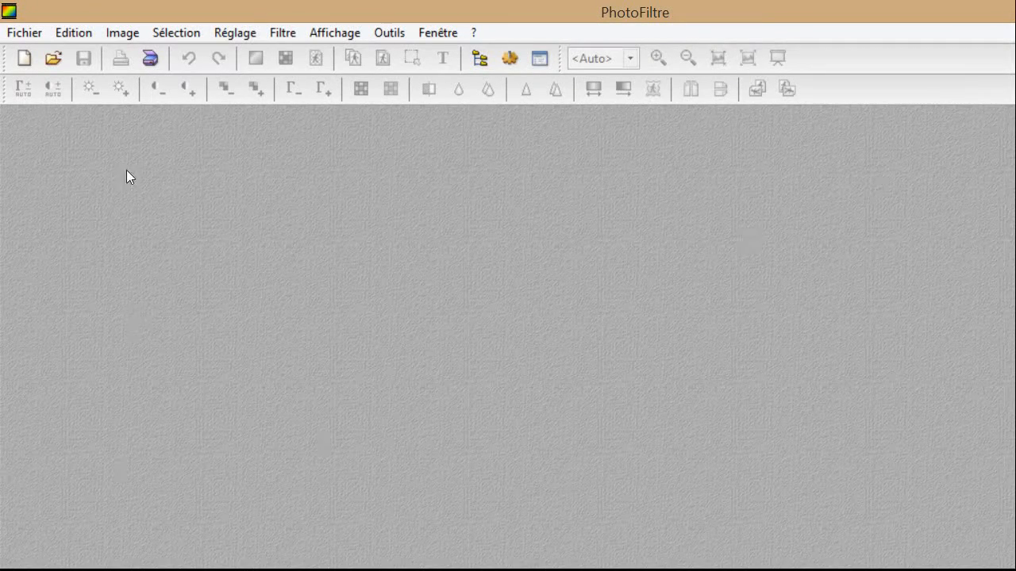
# Bring up the Ouvrir dialog from the toolbar, showing the images folder.
pyautogui.click(23, 33)
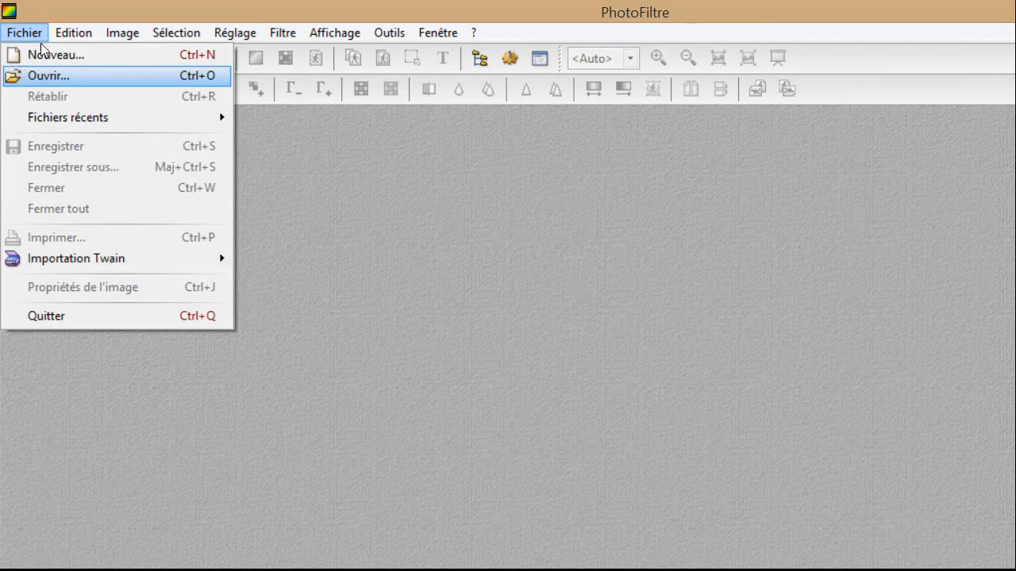
pyautogui.click(265, 221)
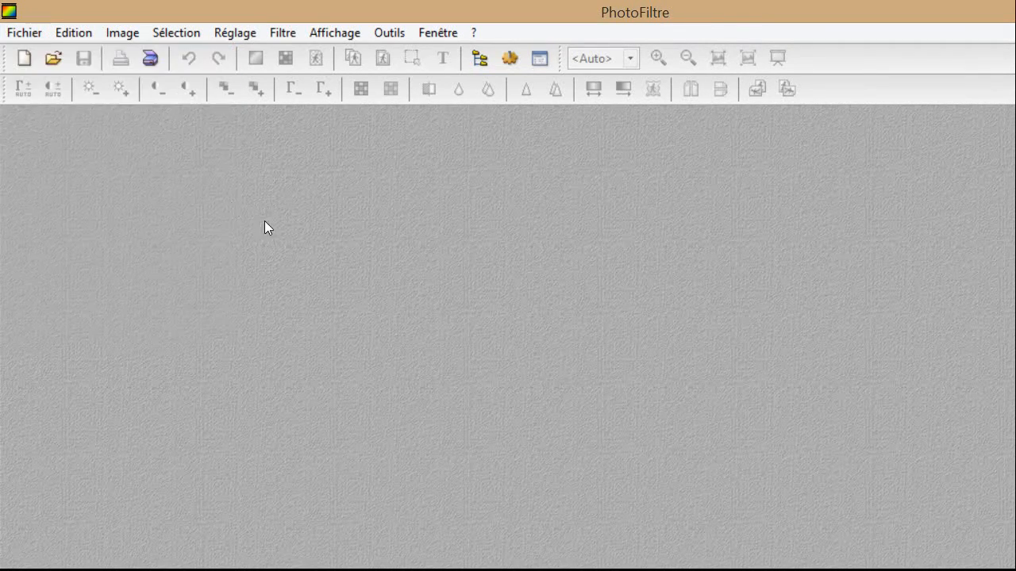
pyautogui.click(45, 49)
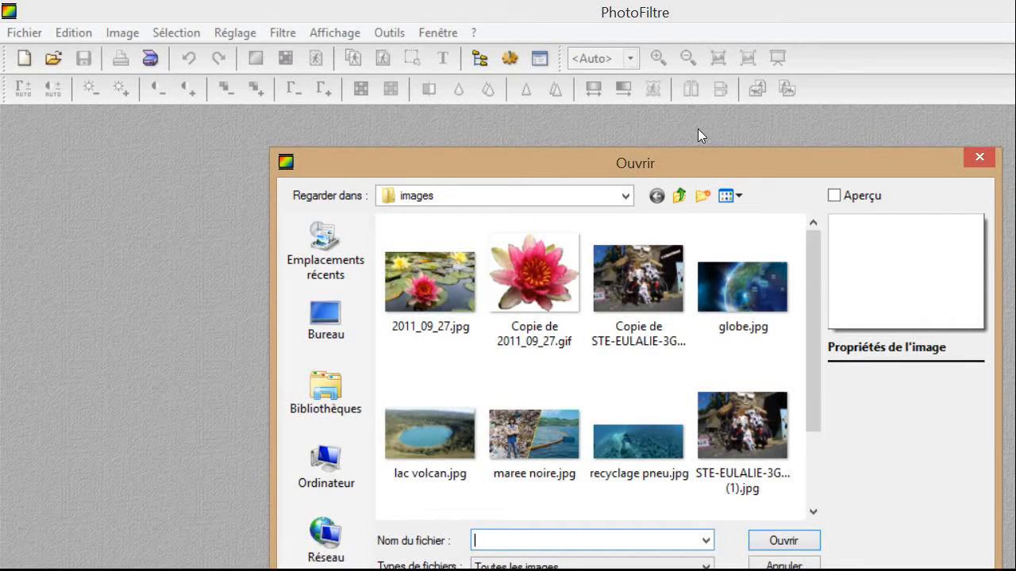
# Browse the Ouvrir dialog through Bibliothèques and Documents into the bruno3 folder.
pyautogui.moveTo(697, 128)
pyautogui.mouseDown()
pyautogui.moveTo(711, 113)
pyautogui.moveTo(696, 109)
pyautogui.mouseUp()
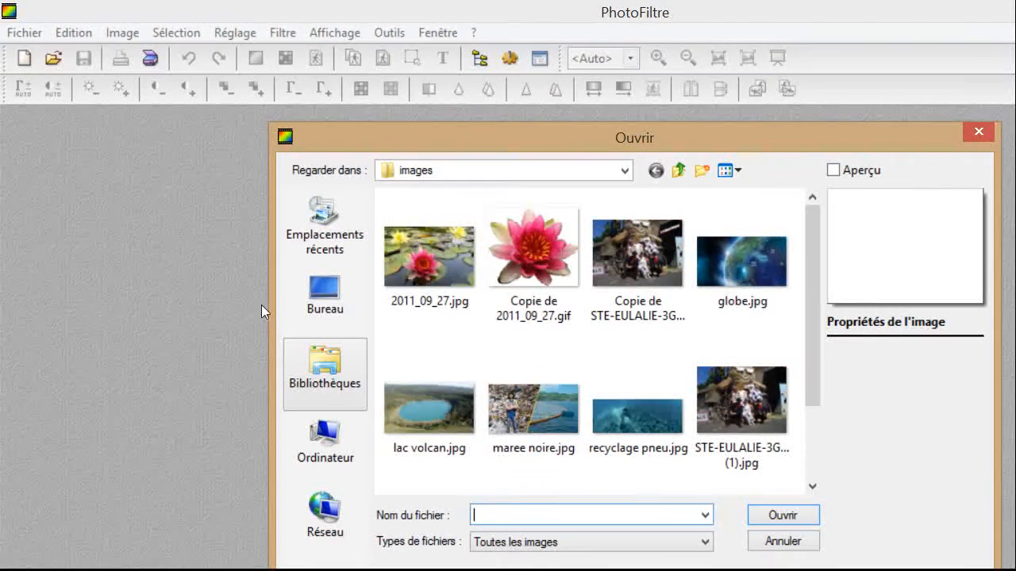
pyautogui.click(326, 374)
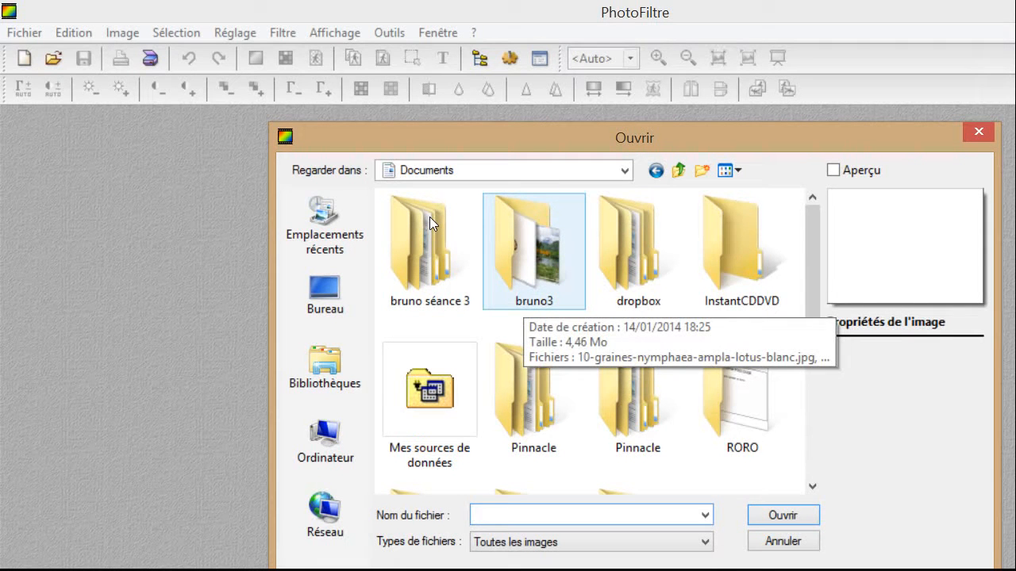
pyautogui.click(537, 270)
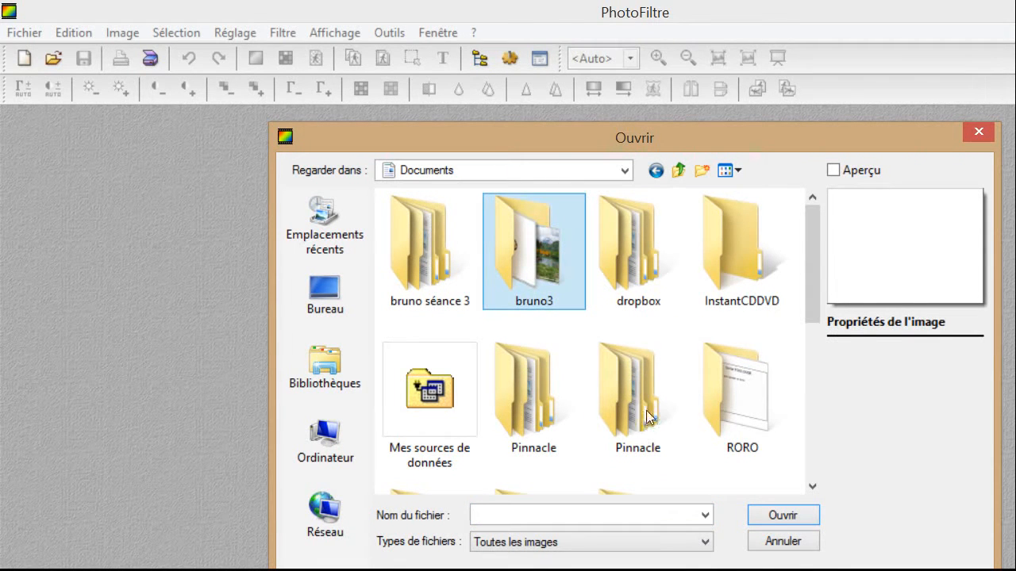
pyautogui.press('Return')
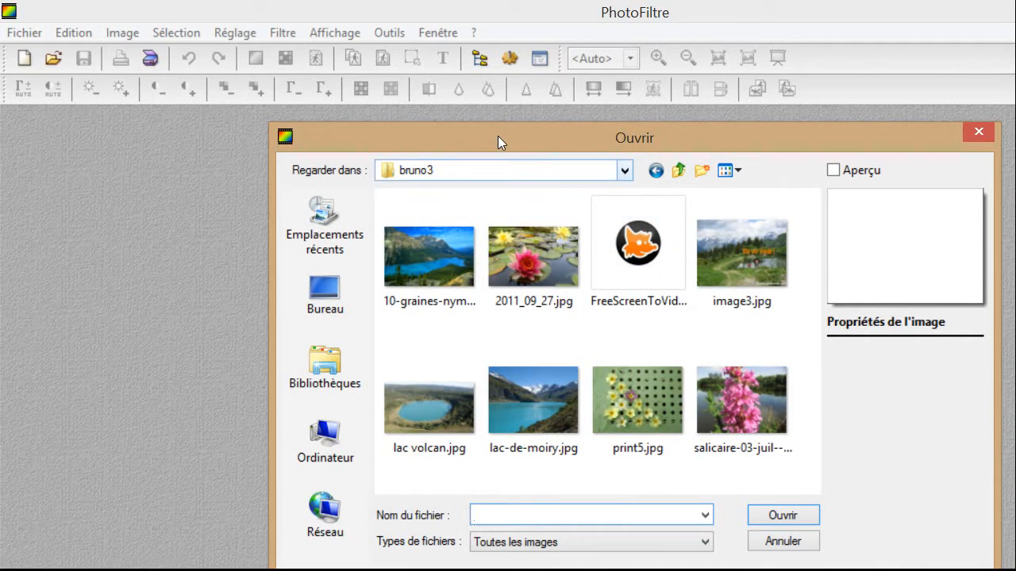
# Navigate via Regarder dans to bruno séance 3, then into its images folder.
pyautogui.click(481, 168)
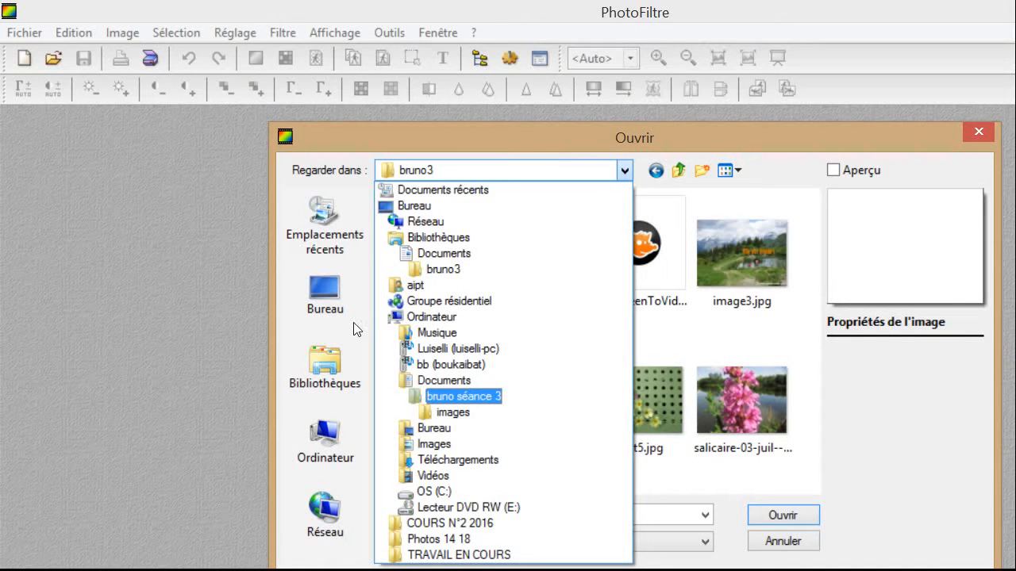
pyautogui.press('Up')
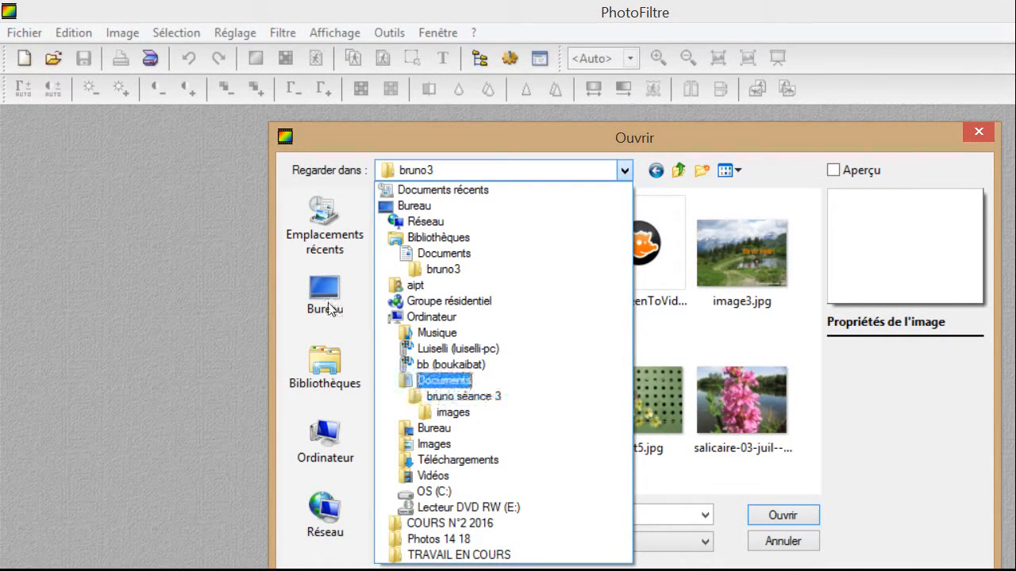
pyautogui.press('Down')
pyautogui.press('Return')
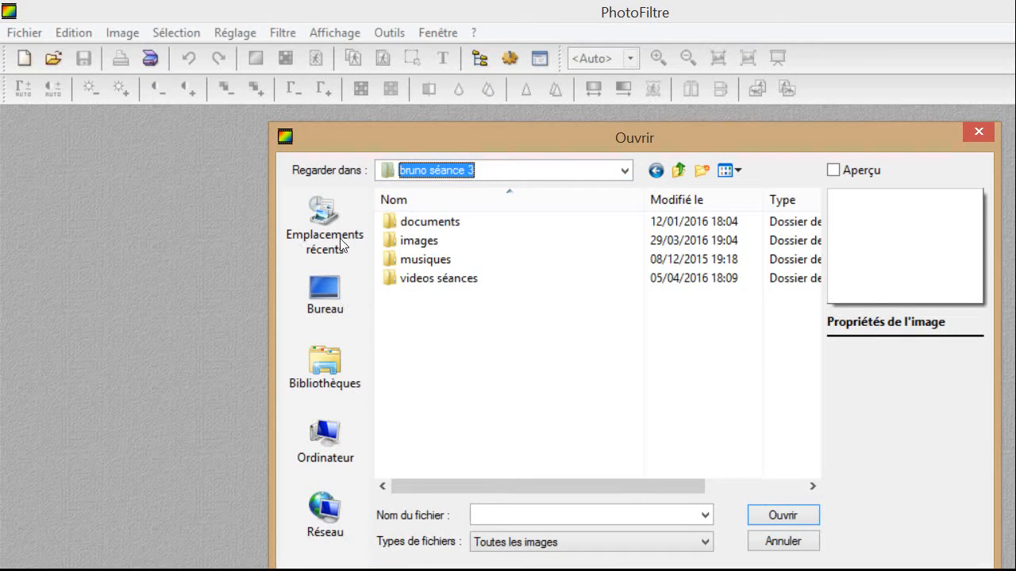
pyautogui.press('Up')
pyautogui.press('Up')
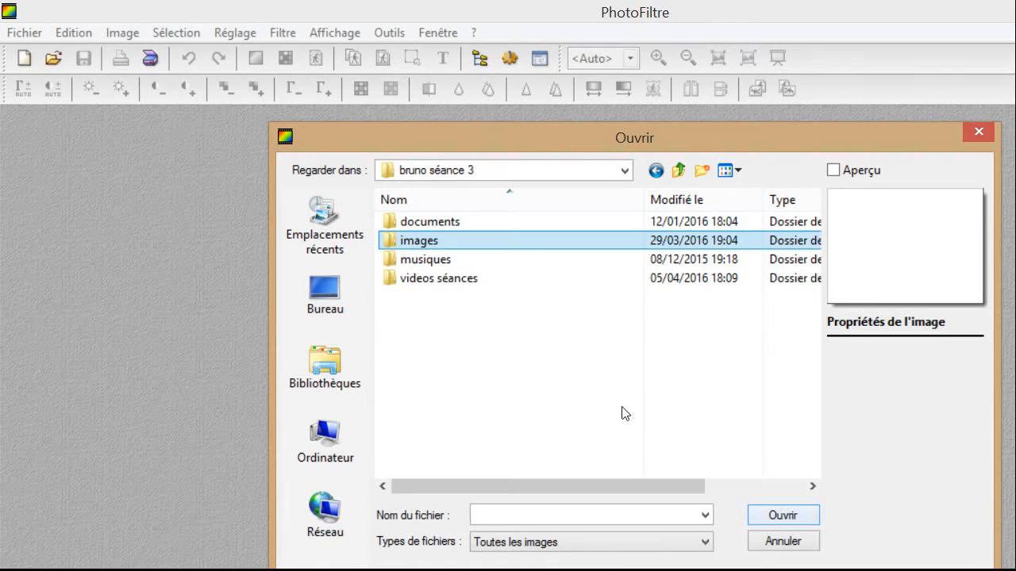
pyautogui.press('Return')
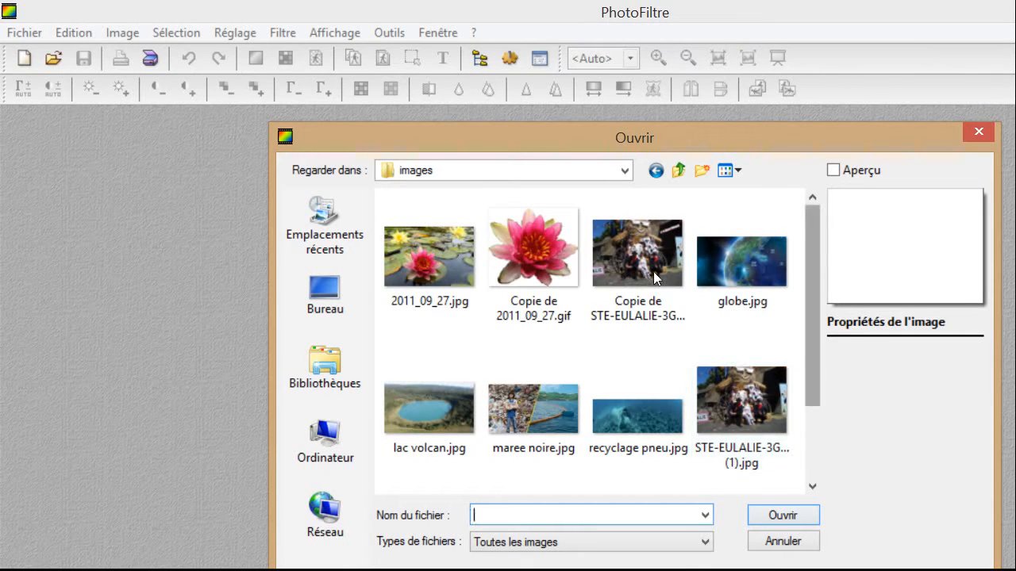
pyautogui.scroll(-1, 657, 289)
pyautogui.scroll(-3, 657, 289)
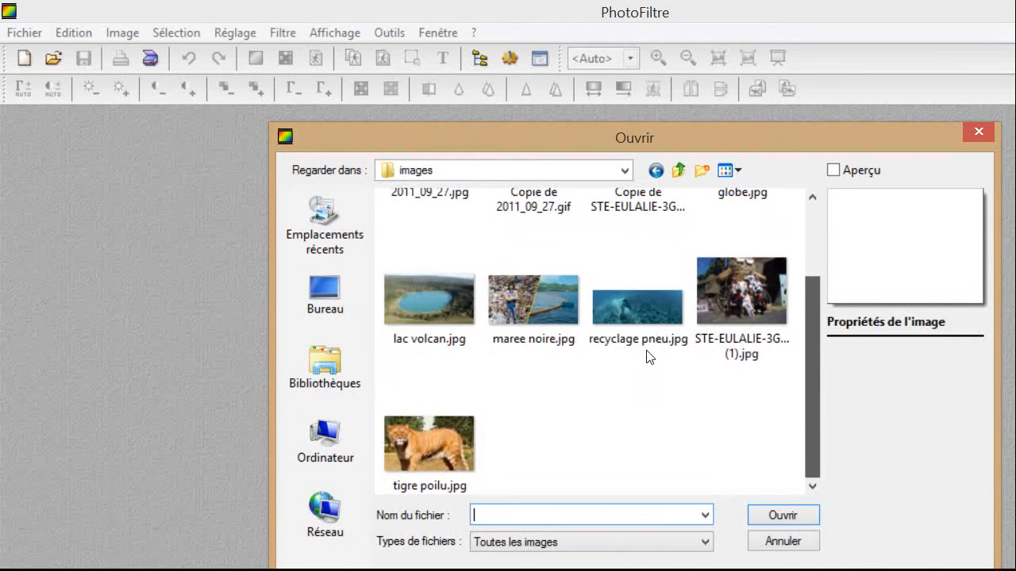
pyautogui.moveTo(813, 391); pyautogui.dragTo(812, 360)
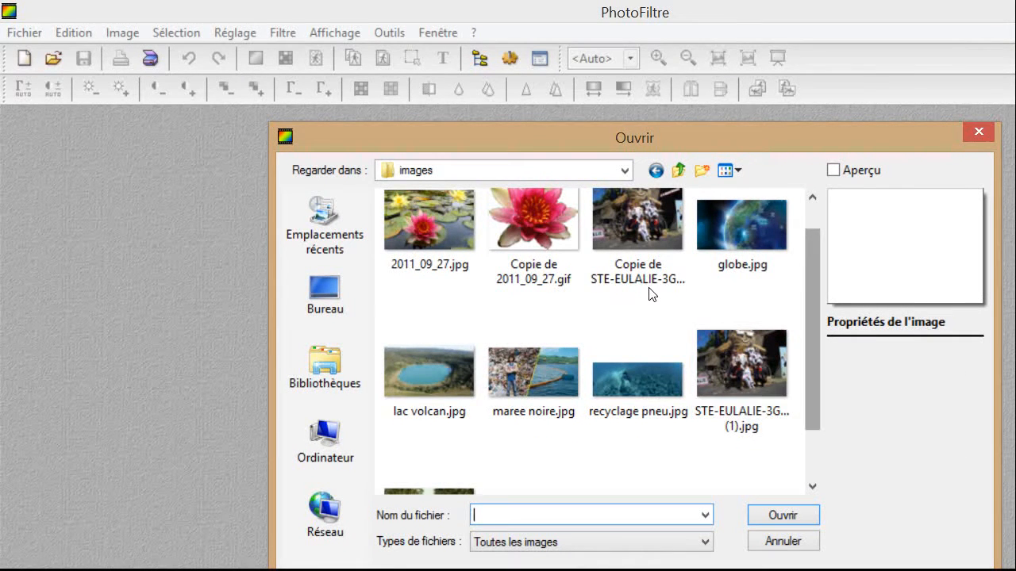
pyautogui.scroll(2, 652, 278)
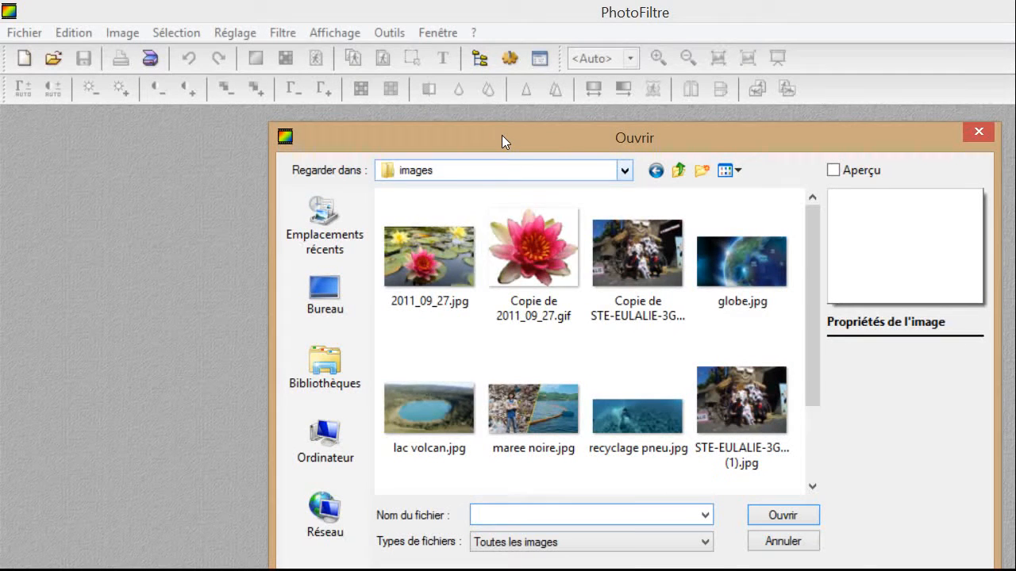
# Select STE-EULALIE-3GM-1024x768 (1).jpg and open it.
pyautogui.click(625, 170)
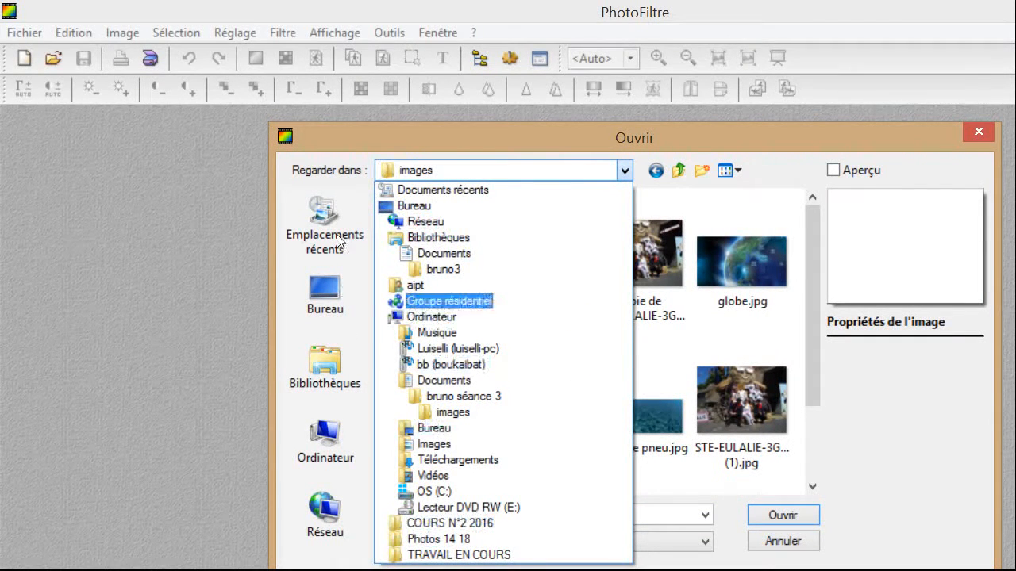
pyautogui.click(498, 138)
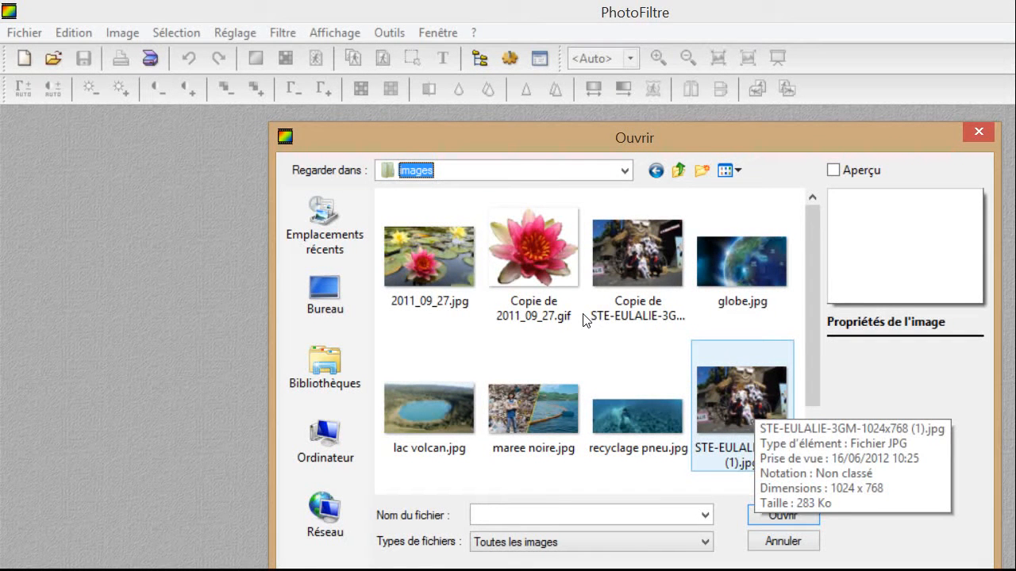
pyautogui.click(727, 388)
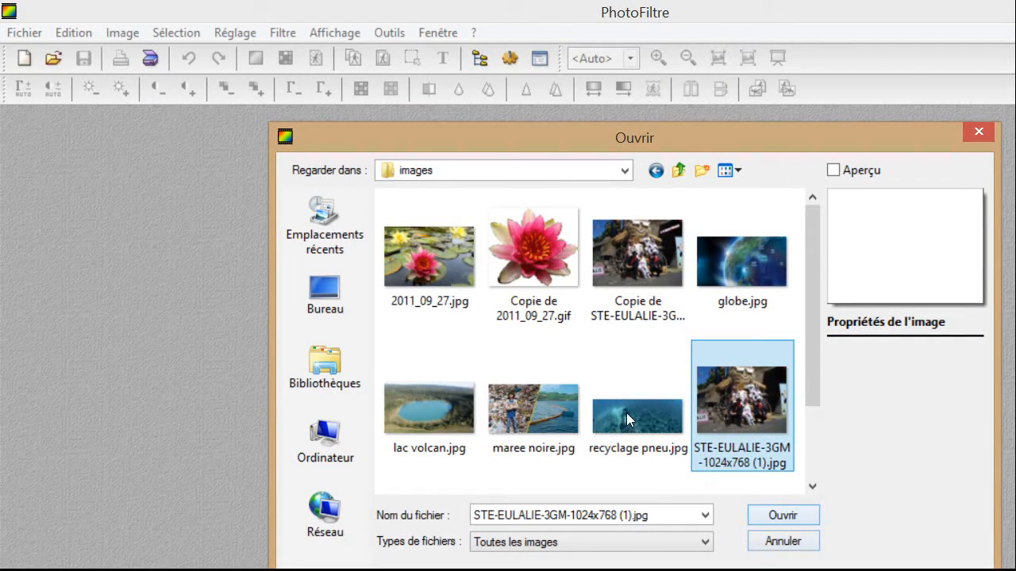
pyautogui.click(781, 516)
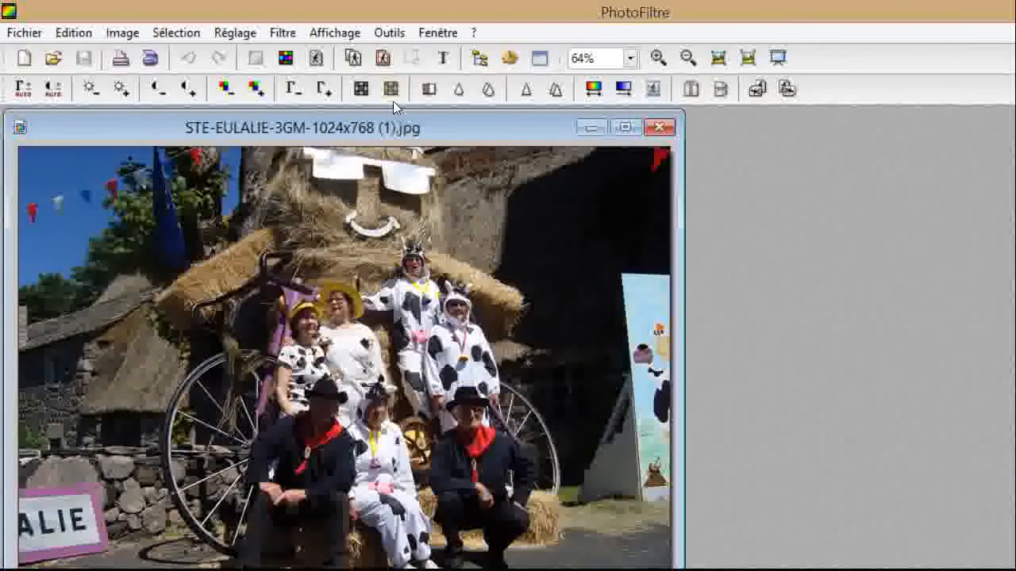
# Drag the STE-EULALIE photo window to the centre of the workspace.
pyautogui.moveTo(497, 127); pyautogui.dragTo(533, 141)
pyautogui.moveTo(423, 119); pyautogui.dragTo(633, 106)
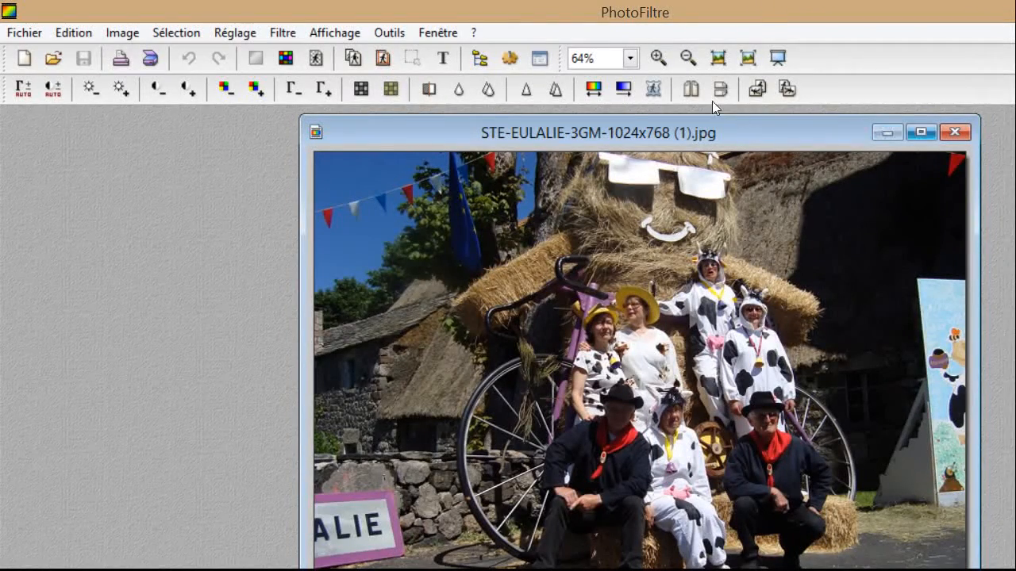
pyautogui.moveTo(630, 103); pyautogui.dragTo(580, 105)
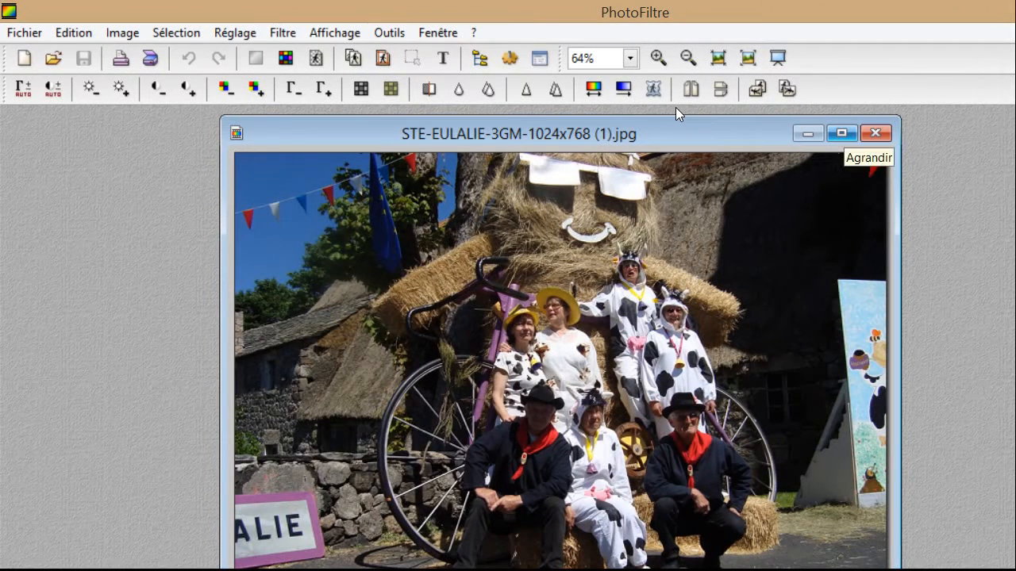
pyautogui.click(843, 133)
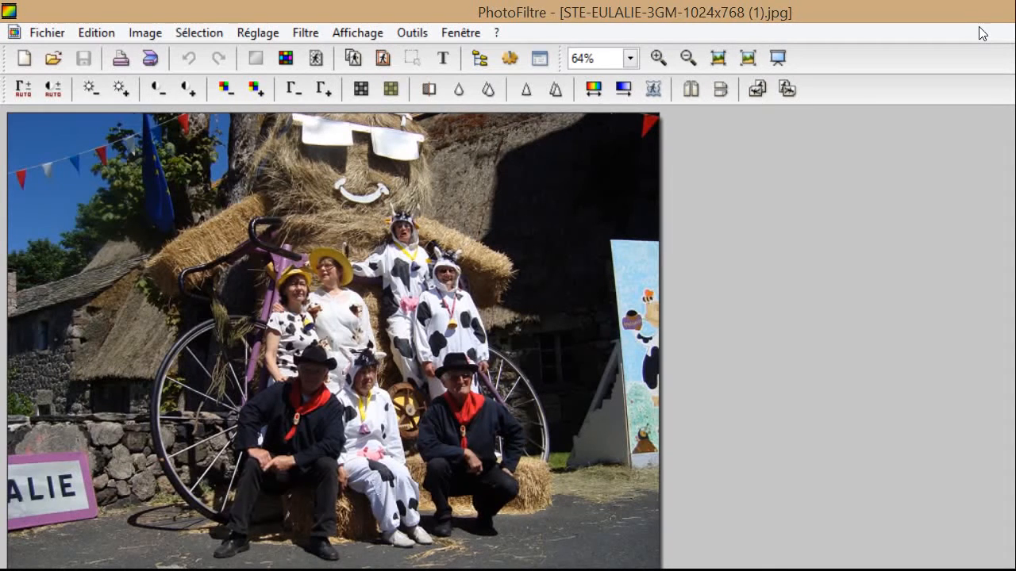
pyautogui.click(982, 34)
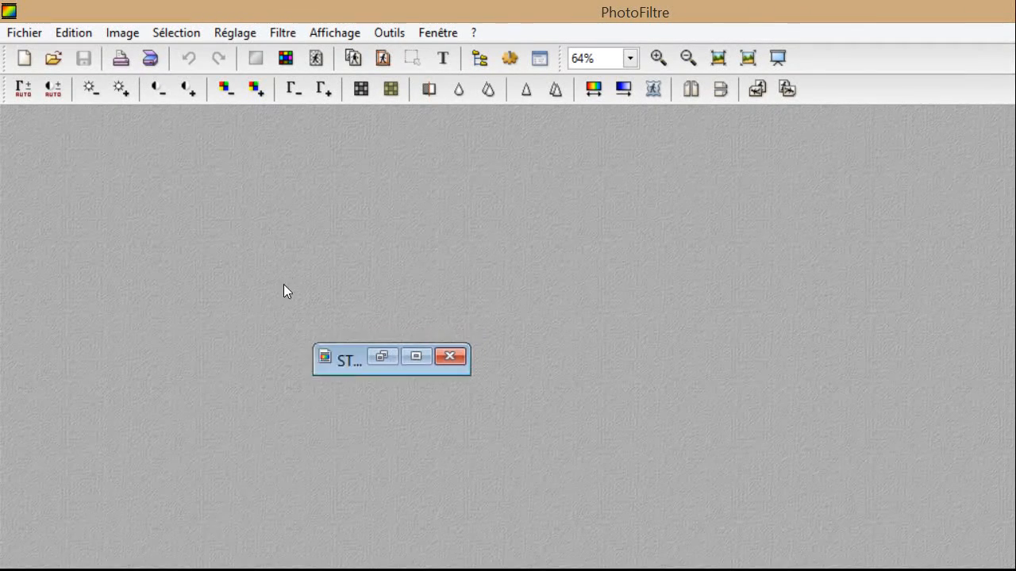
pyautogui.click(69, 501)
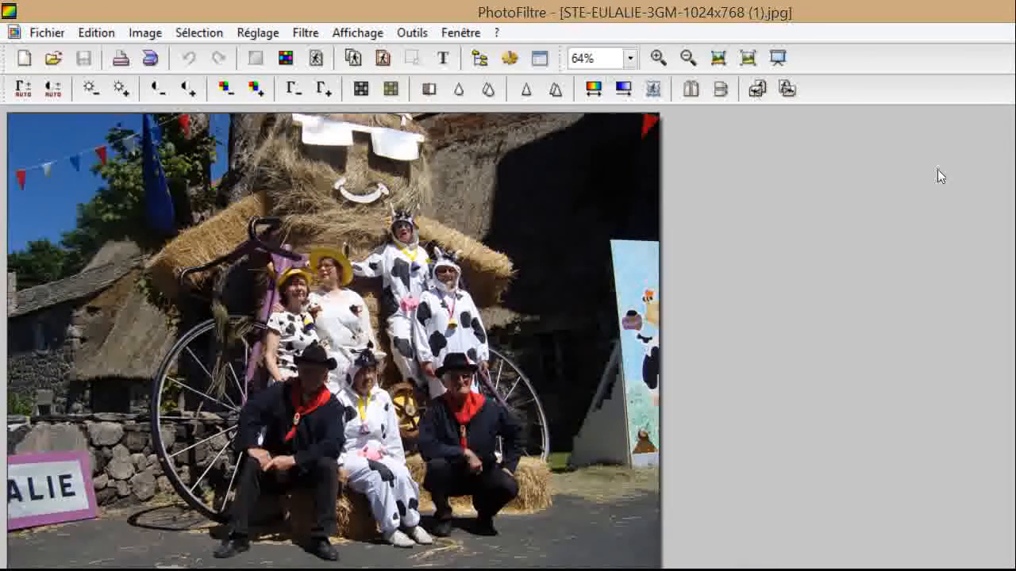
pyautogui.click(997, 35)
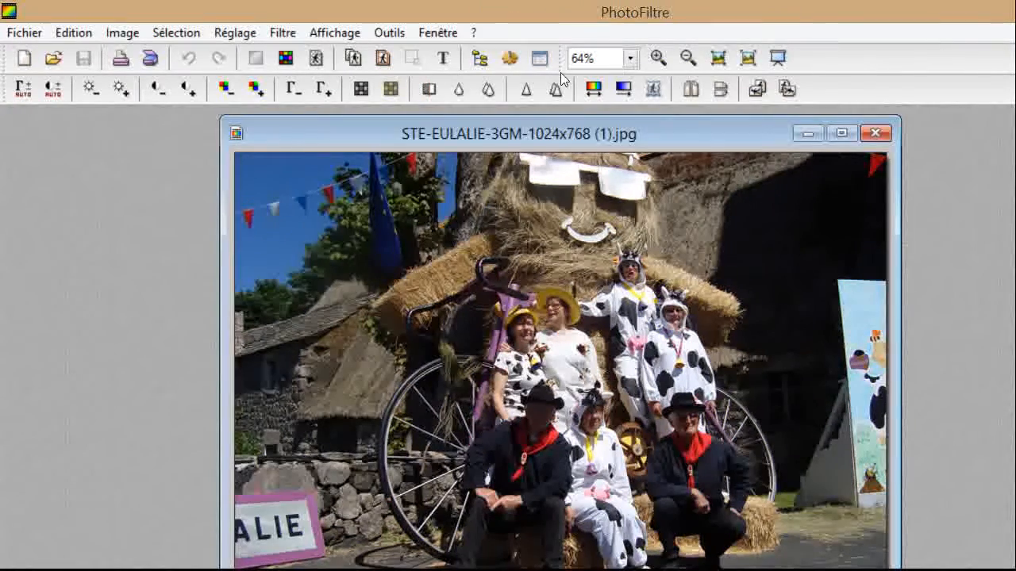
pyautogui.moveTo(539, 109); pyautogui.dragTo(751, 114)
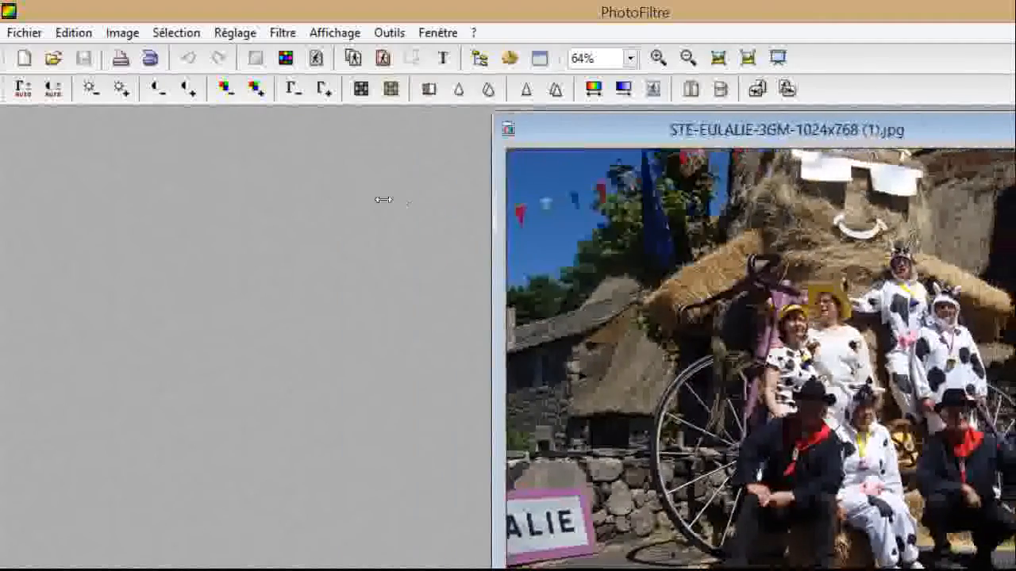
pyautogui.moveTo(384, 200)
pyautogui.mouseDown()
pyautogui.moveTo(365, 197)
pyautogui.moveTo(386, 198)
pyautogui.mouseUp()
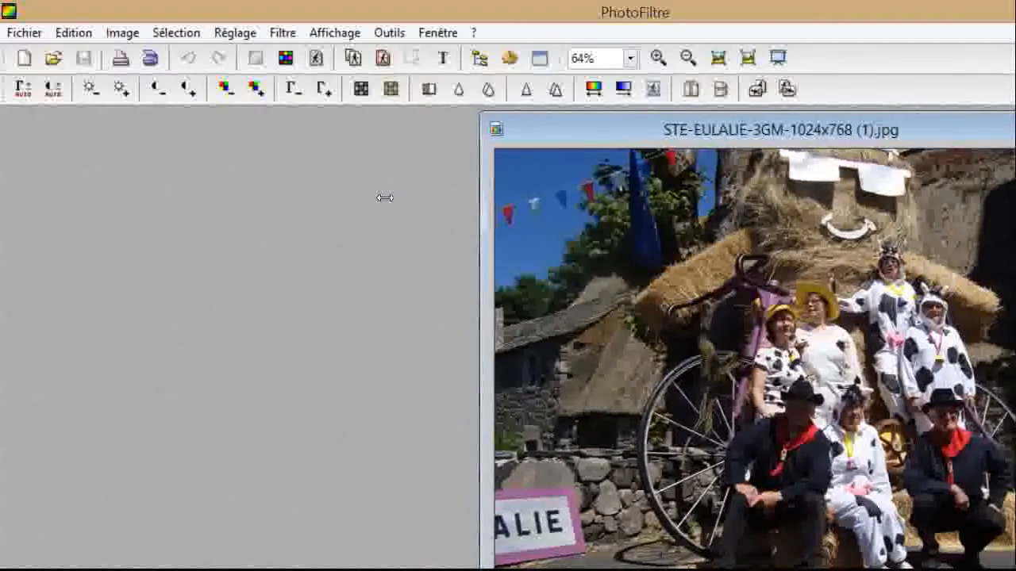
pyautogui.doubleClick(879, 121)
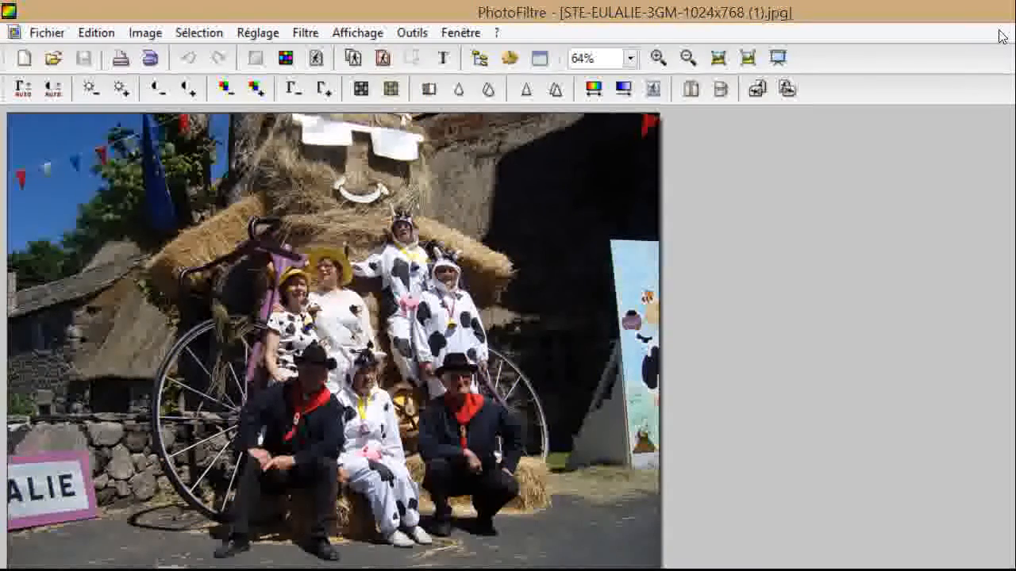
pyautogui.click(999, 38)
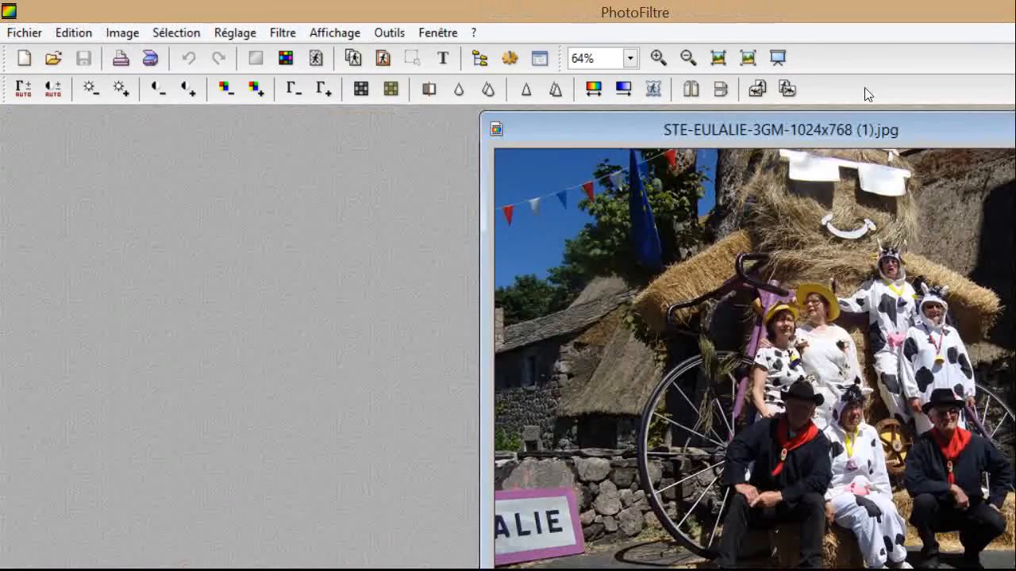
pyautogui.moveTo(823, 107); pyautogui.dragTo(635, 119)
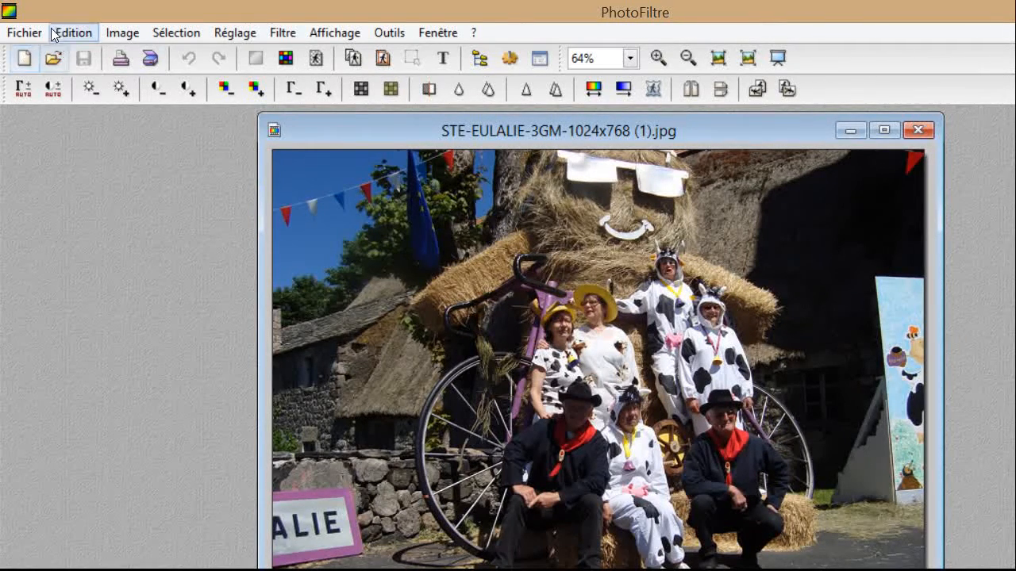
# Duplicate the festival photo with Image > Dupliquer and place the copy's window beside the original.
pyautogui.click(98, 32)
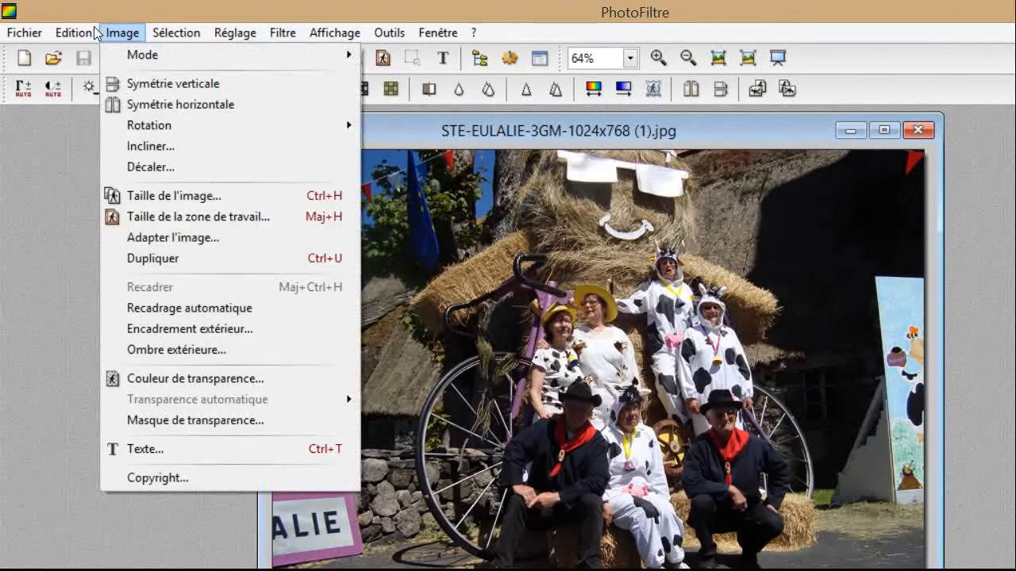
pyautogui.press('Down')
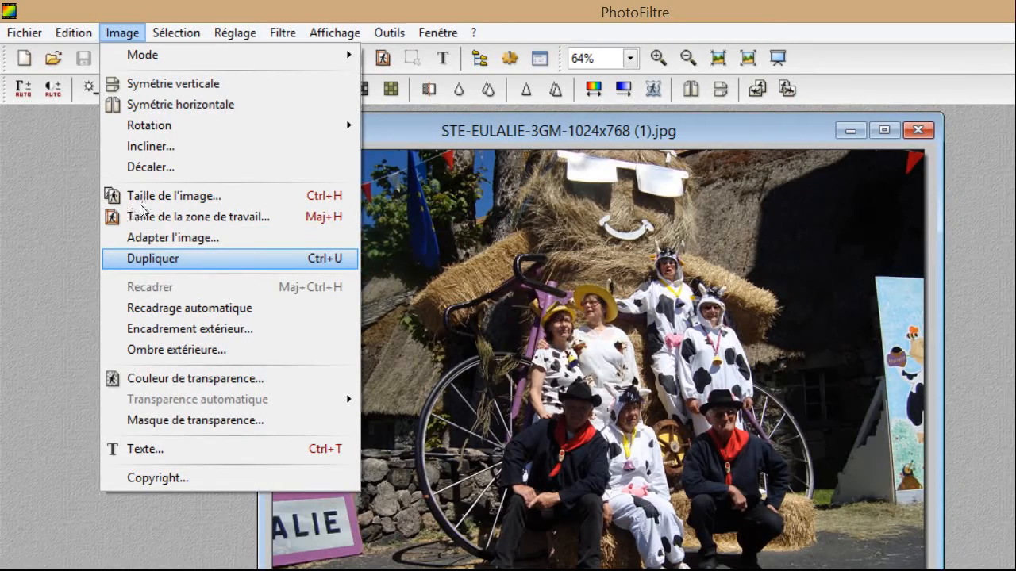
pyautogui.press('Return')
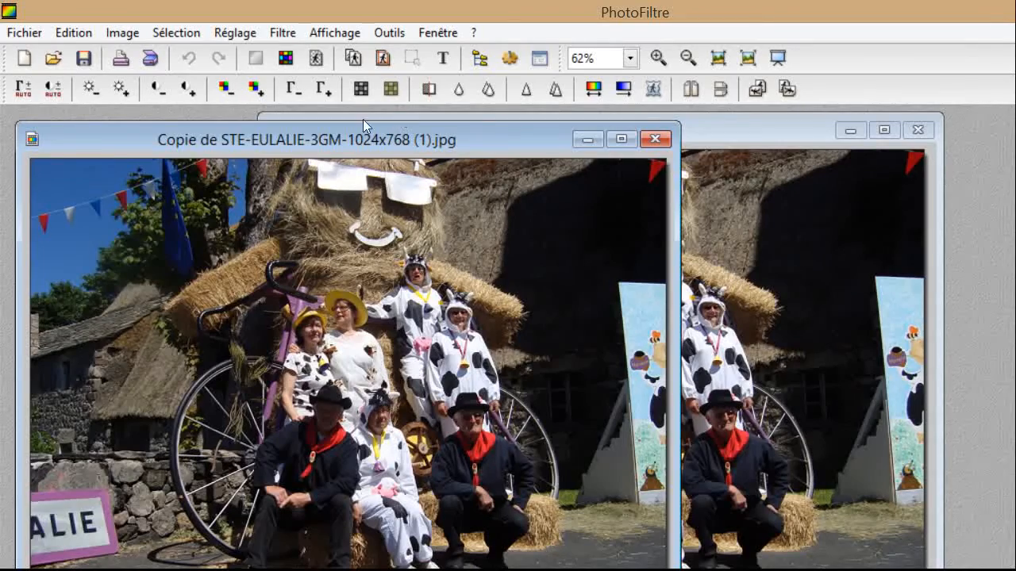
pyautogui.moveTo(108, 110); pyautogui.dragTo(134, 143)
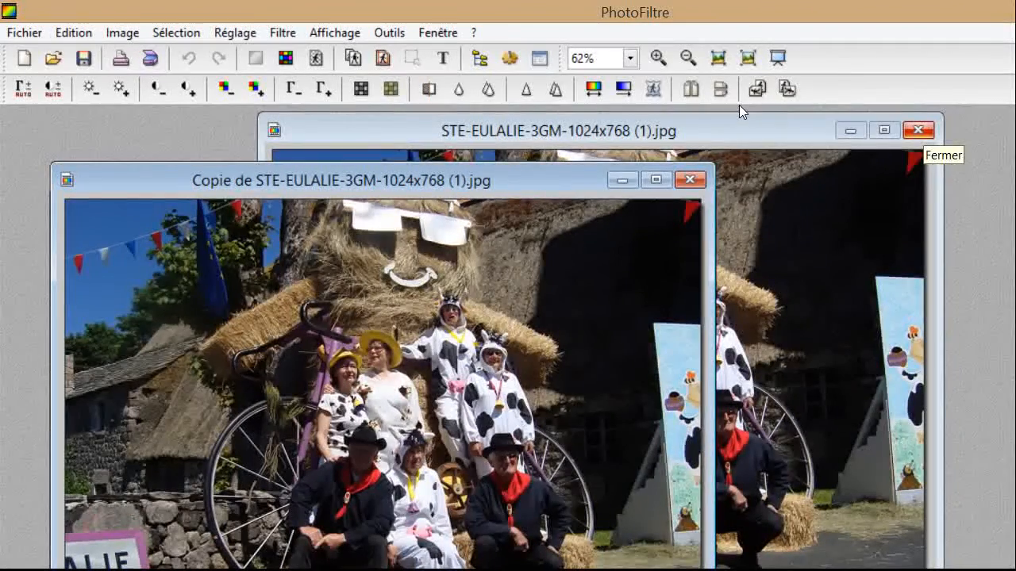
# Close the original STE-EULALIE photo and centre the Copie de window in the workspace.
pyautogui.click(919, 130)
pyautogui.moveTo(458, 148); pyautogui.dragTo(616, 108)
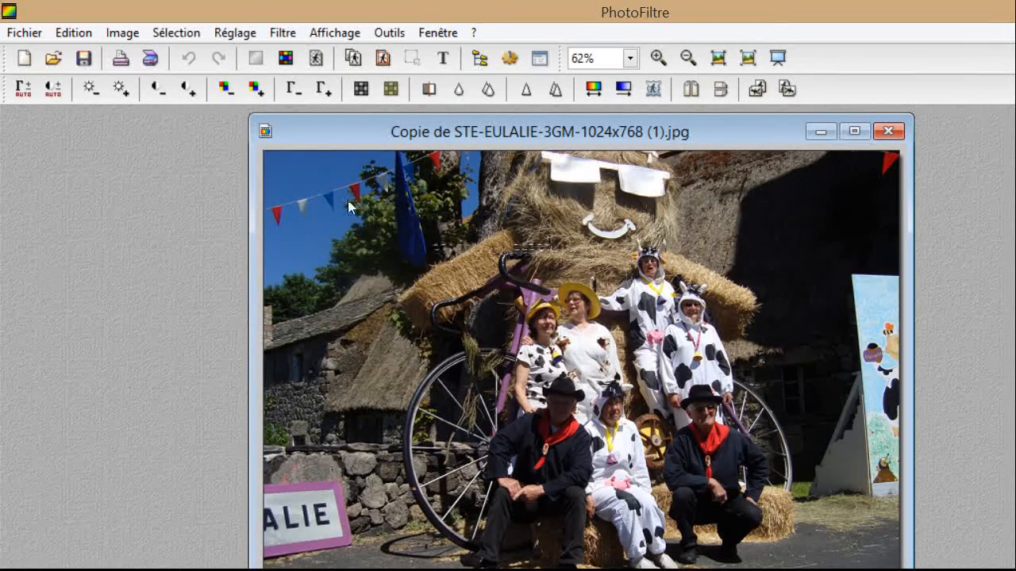
# Draw a rectangular marquee around the costumed group and shift it left to frame them.
pyautogui.moveTo(299, 316); pyautogui.dragTo(392, 493)
pyautogui.moveTo(492, 496); pyautogui.dragTo(698, 462)
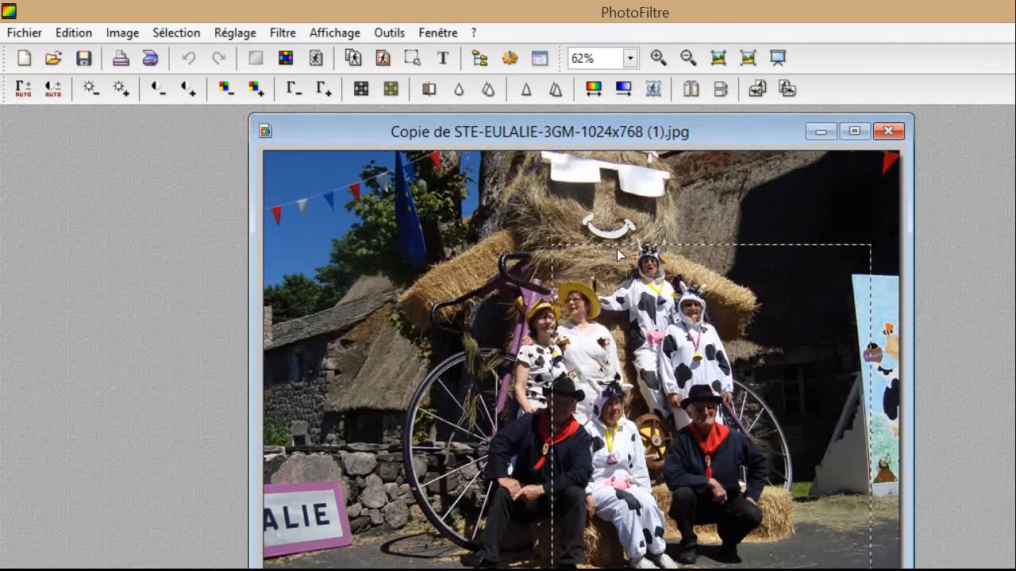
pyautogui.moveTo(608, 248); pyautogui.dragTo(529, 248)
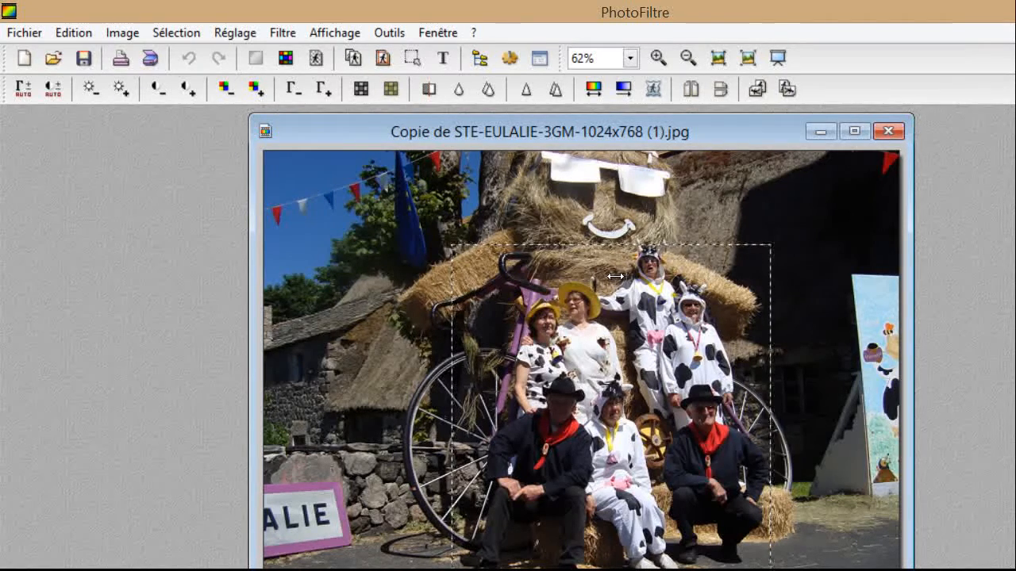
pyautogui.moveTo(621, 284); pyautogui.dragTo(639, 296)
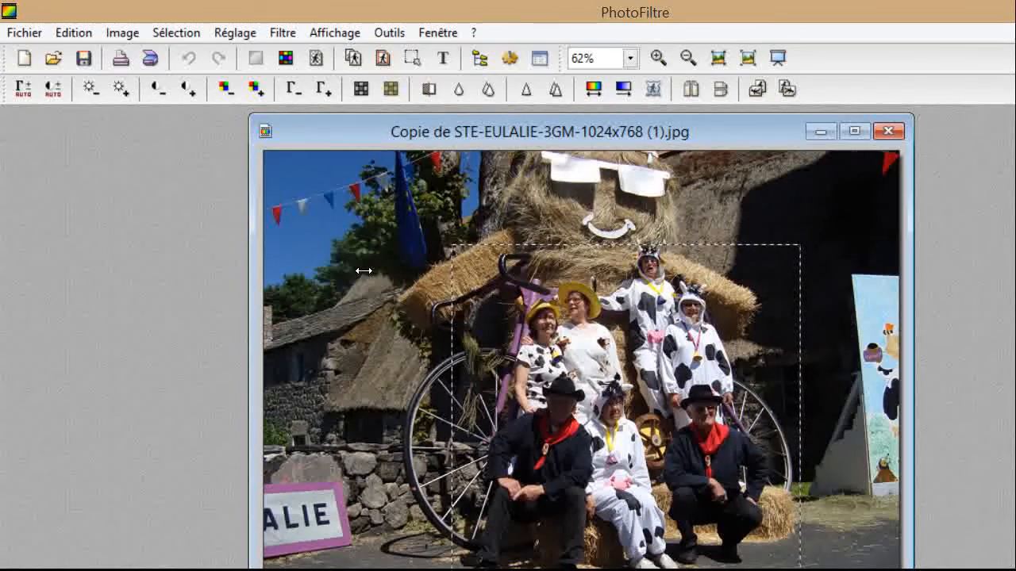
pyautogui.moveTo(363, 271); pyautogui.dragTo(318, 280)
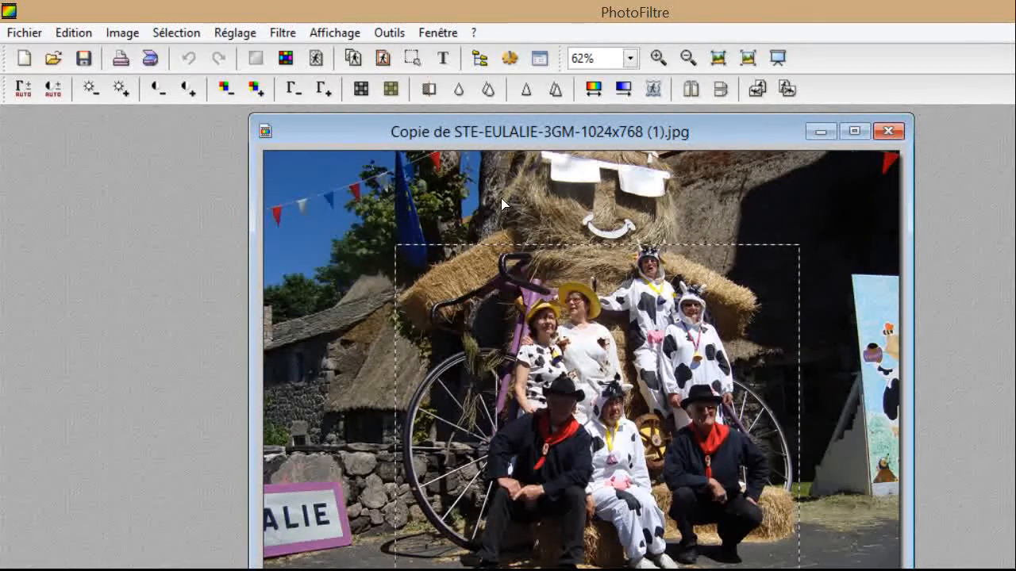
pyautogui.moveTo(488, 199); pyautogui.dragTo(487, 188)
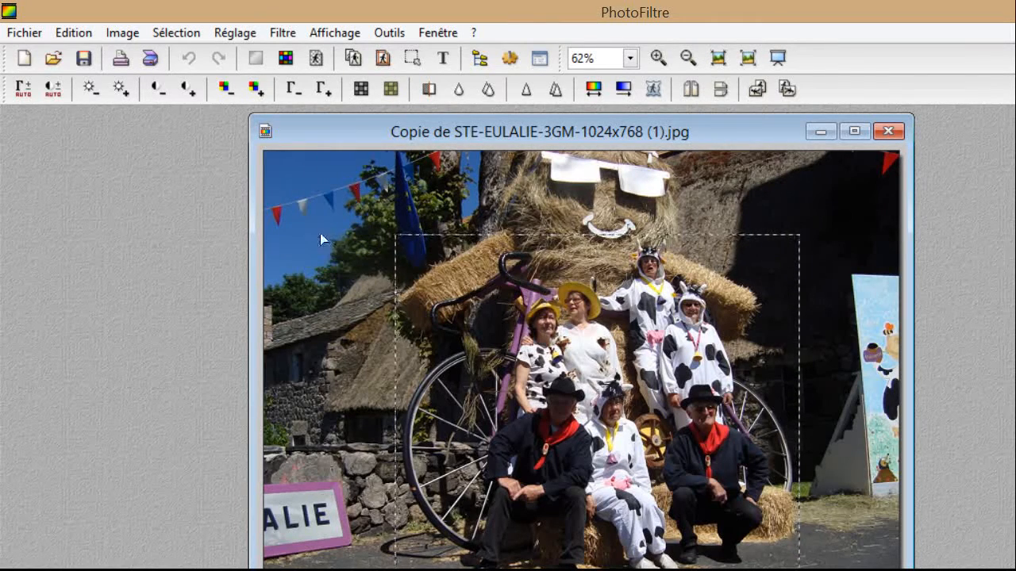
# Crop the photo copy to the selection with Image > Recadrer.
pyautogui.click(100, 33)
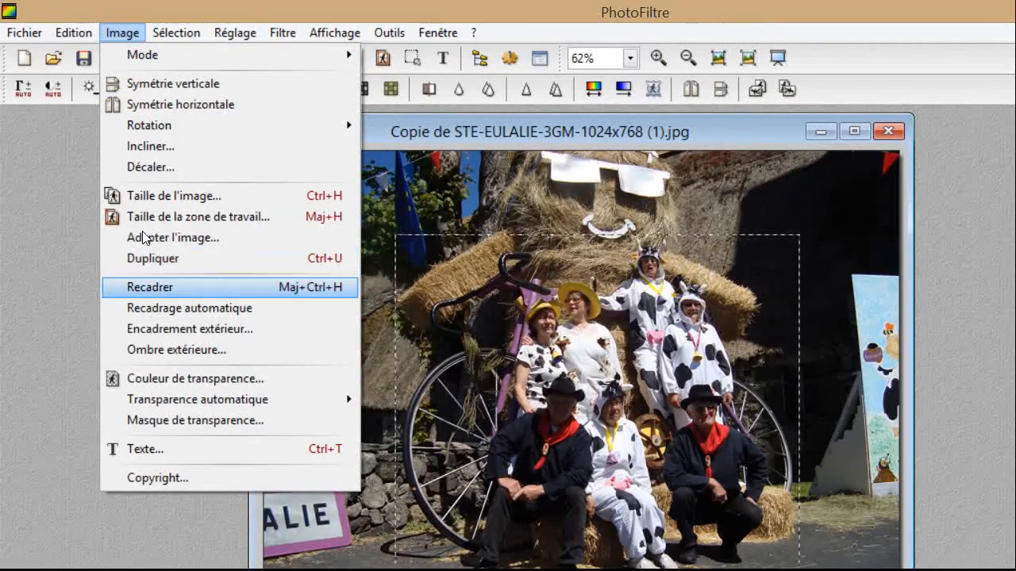
pyautogui.press('Return')
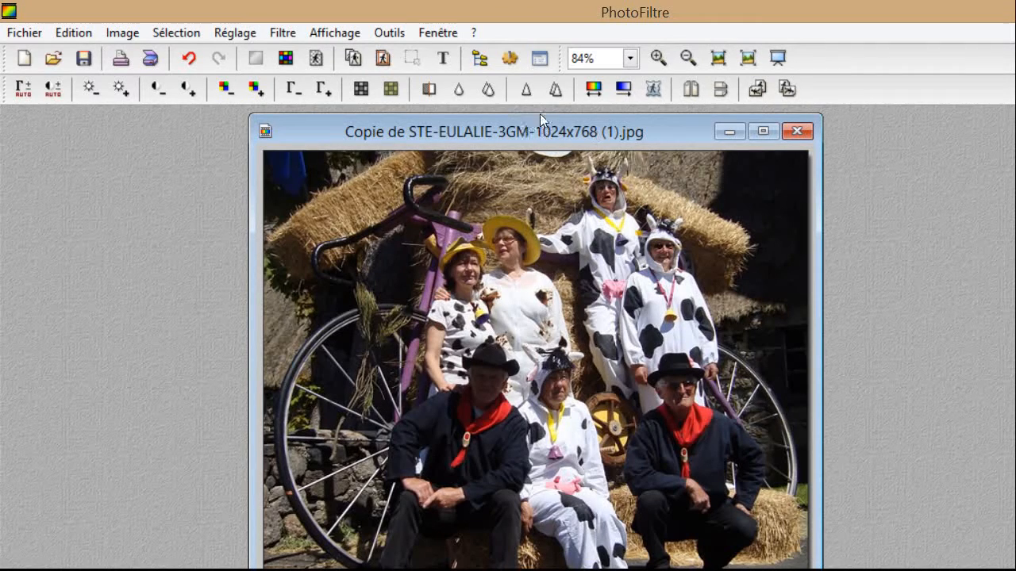
# Close the cropped copy and confirm Oui to saving its changes.
pyautogui.click(646, 105)
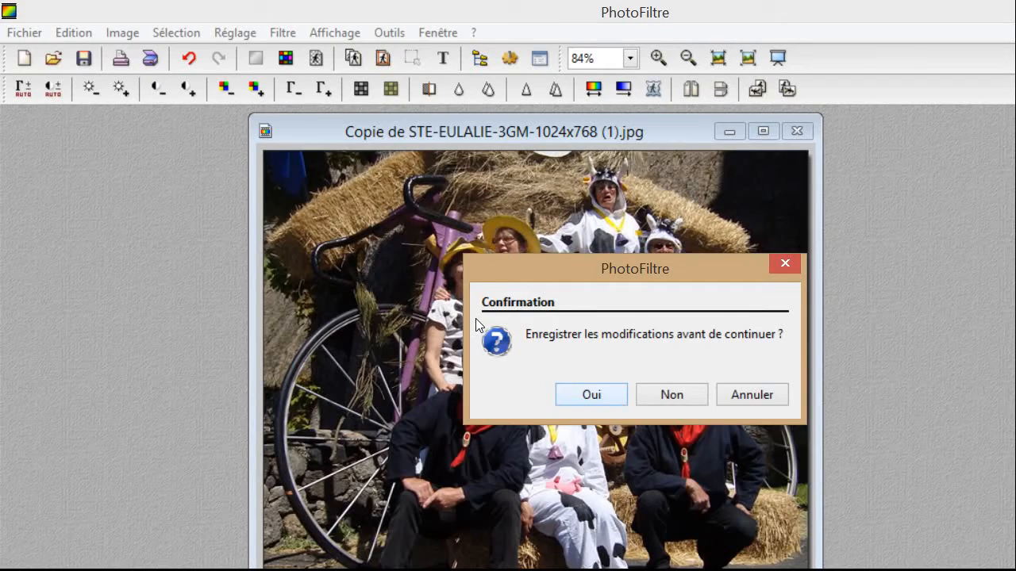
pyautogui.press('Return')
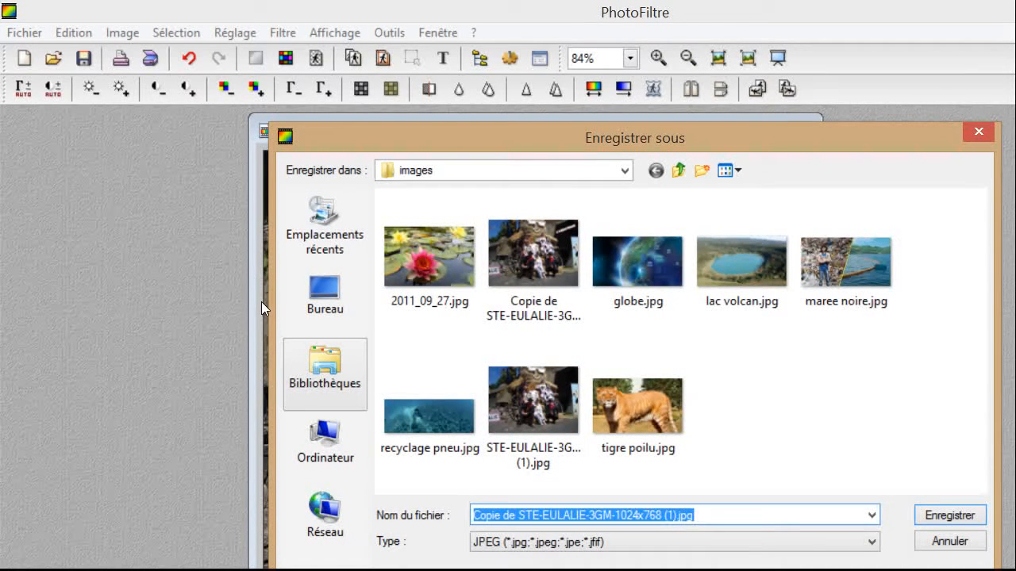
pyautogui.click(325, 373)
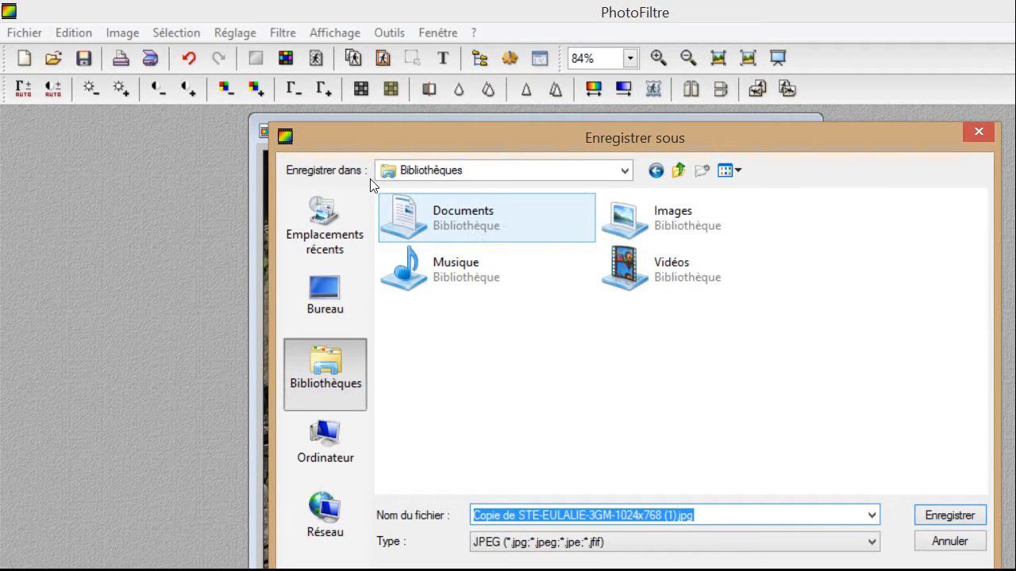
pyautogui.doubleClick(444, 228)
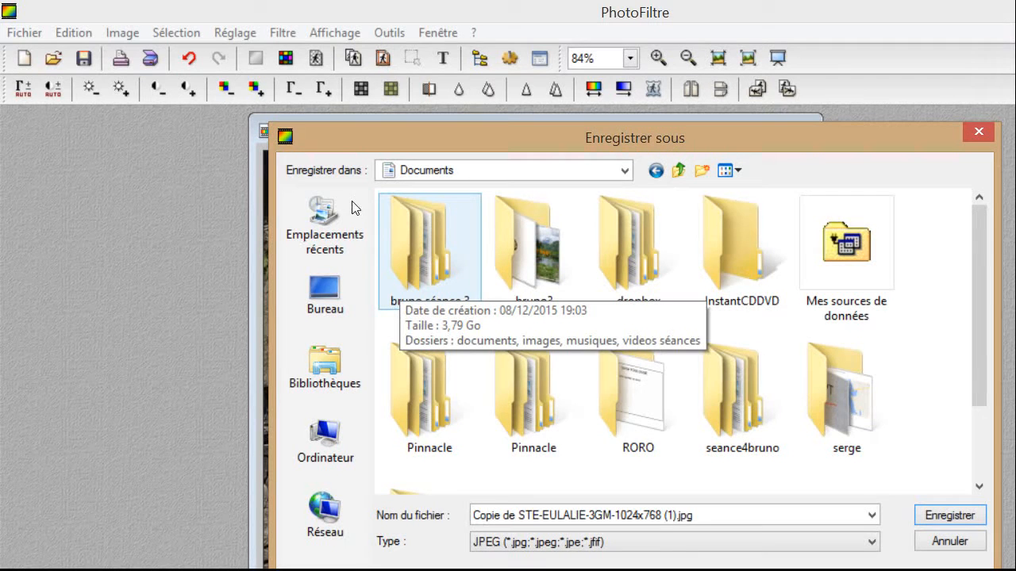
pyautogui.doubleClick(430, 248)
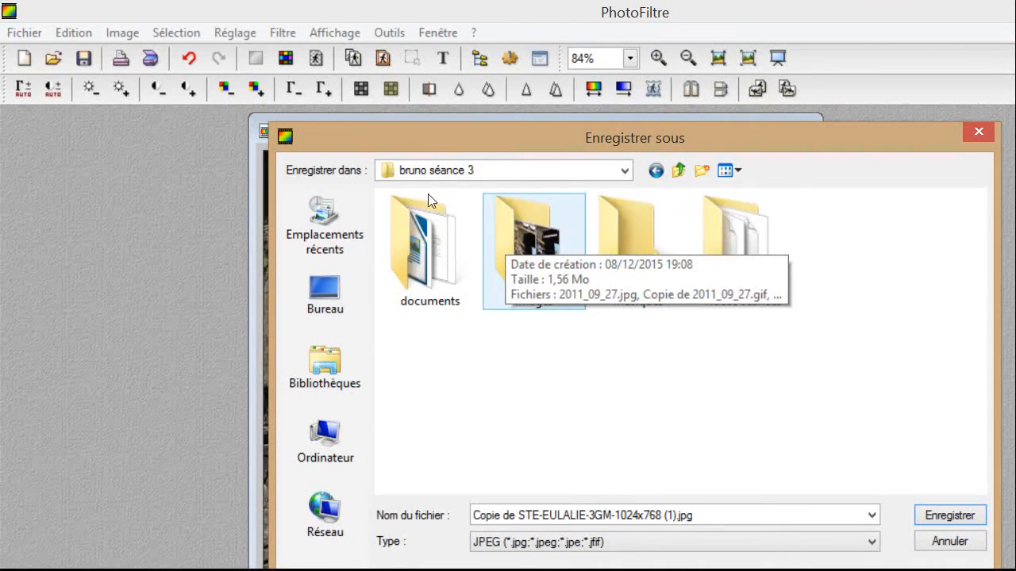
pyautogui.doubleClick(514, 241)
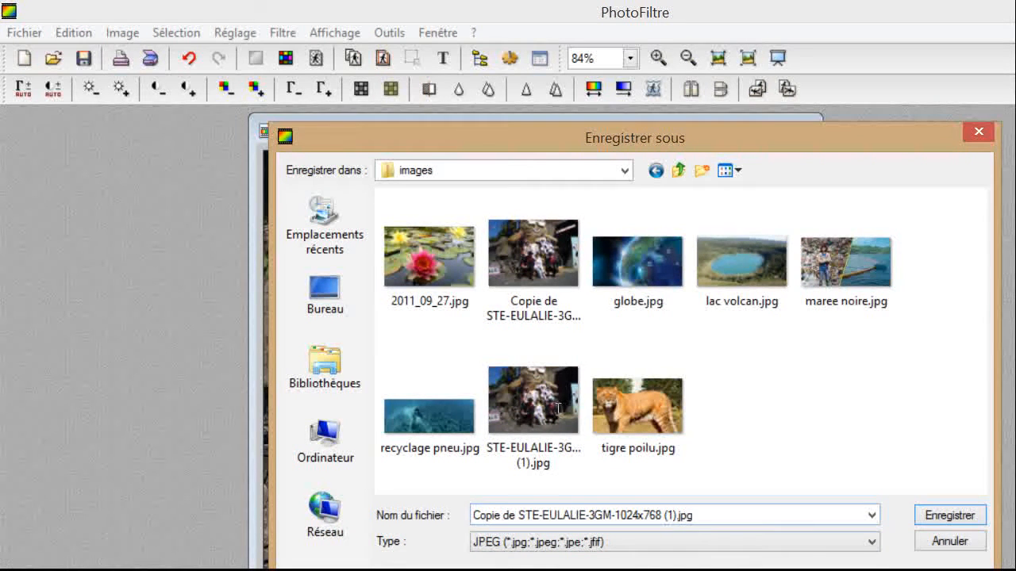
pyautogui.click(693, 515)
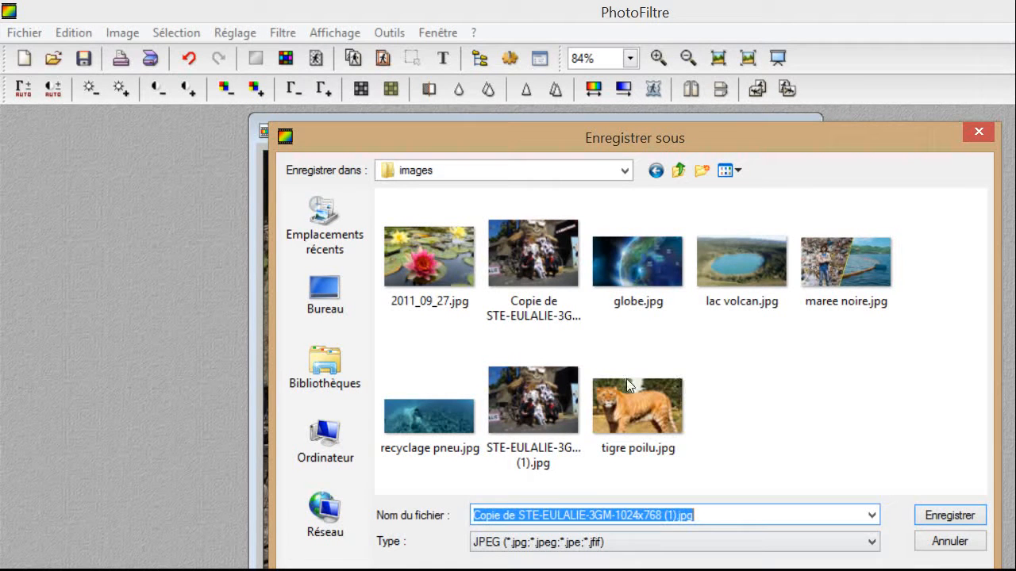
# Save the cropped image as recadrage.jpg with the default JPEG quality, then bring up Ouvrir.
pyautogui.write('r')
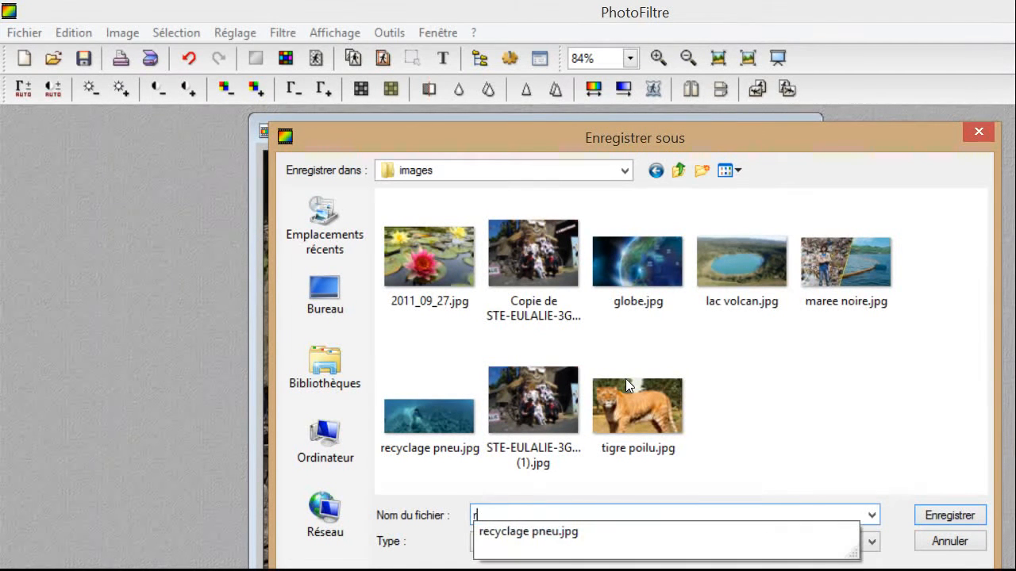
pyautogui.write('ecadrage')
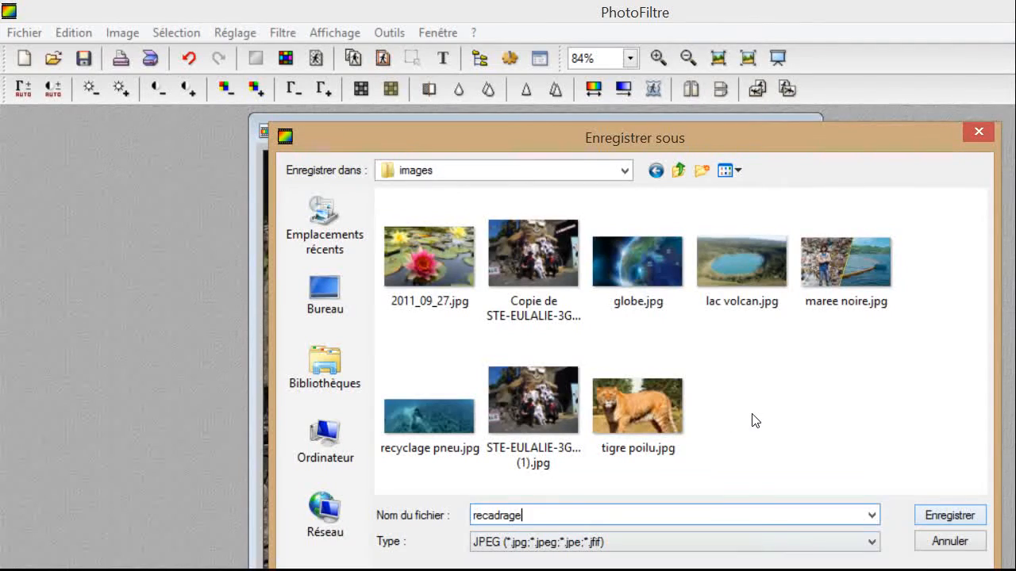
pyautogui.press('Return')
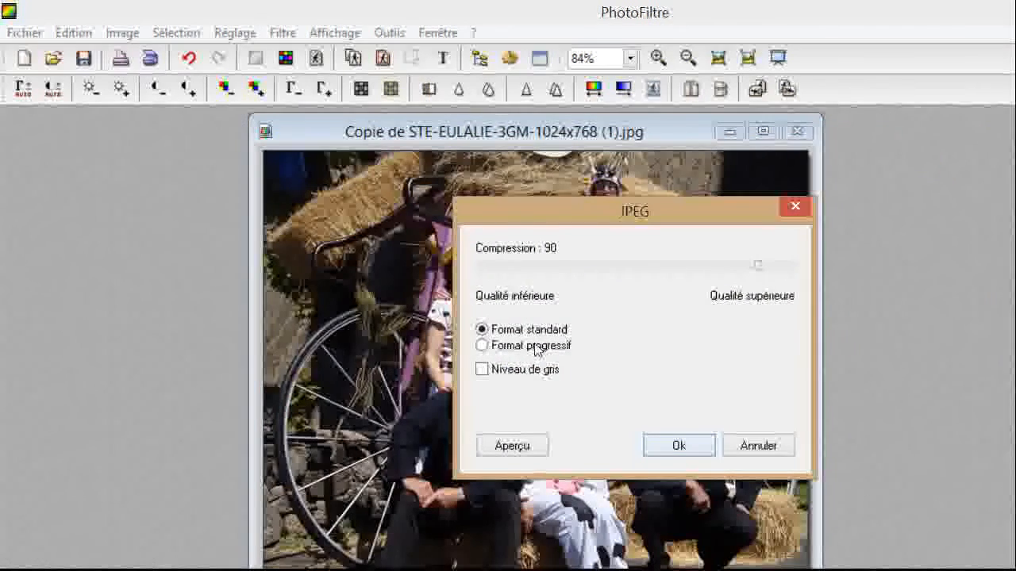
pyautogui.press('Return')
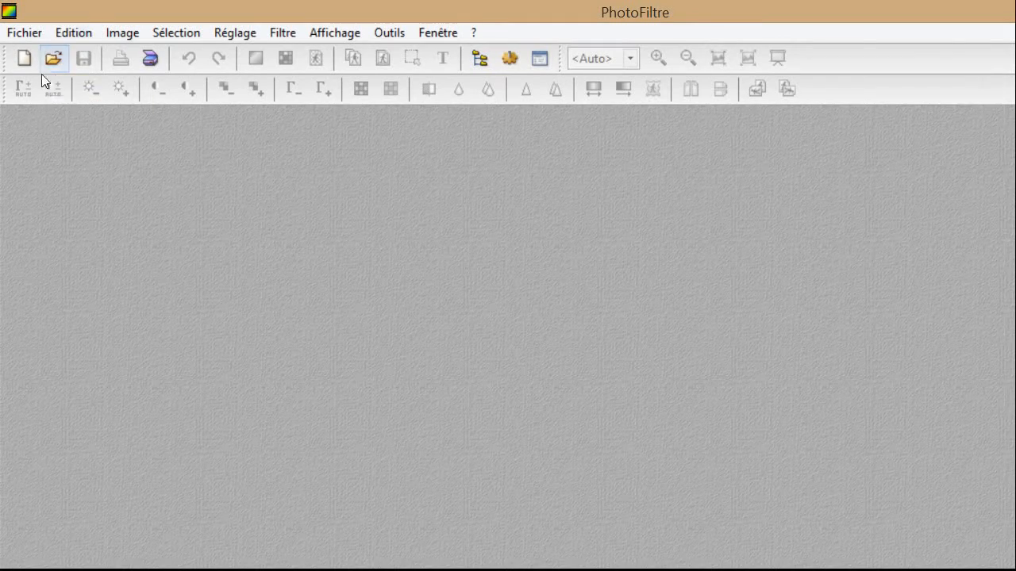
pyautogui.click(43, 45)
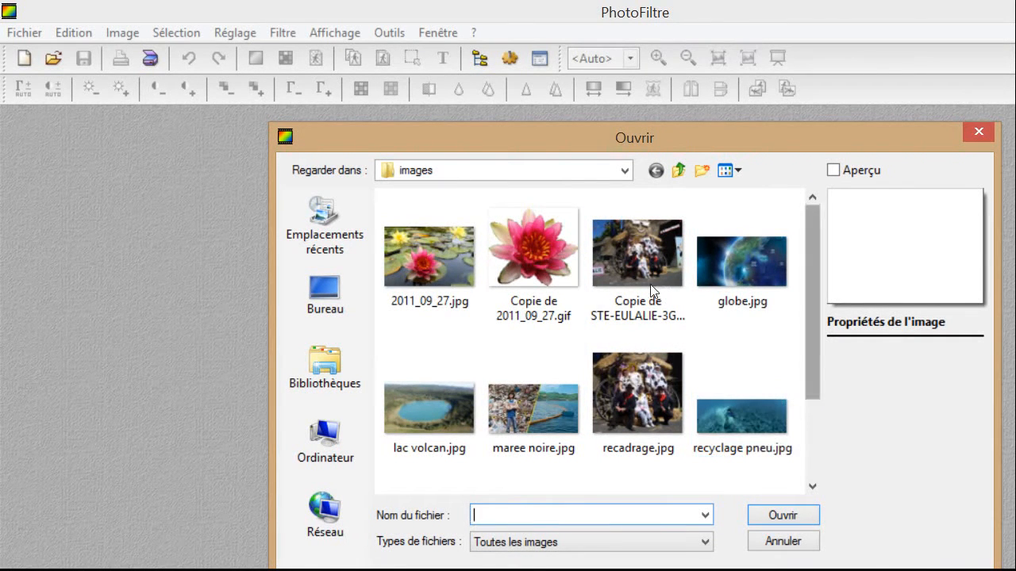
# Reopen STE-EULALIE-3GM-1024x768 (1).jpg from the images folder.
pyautogui.scroll(-3, 651, 292)
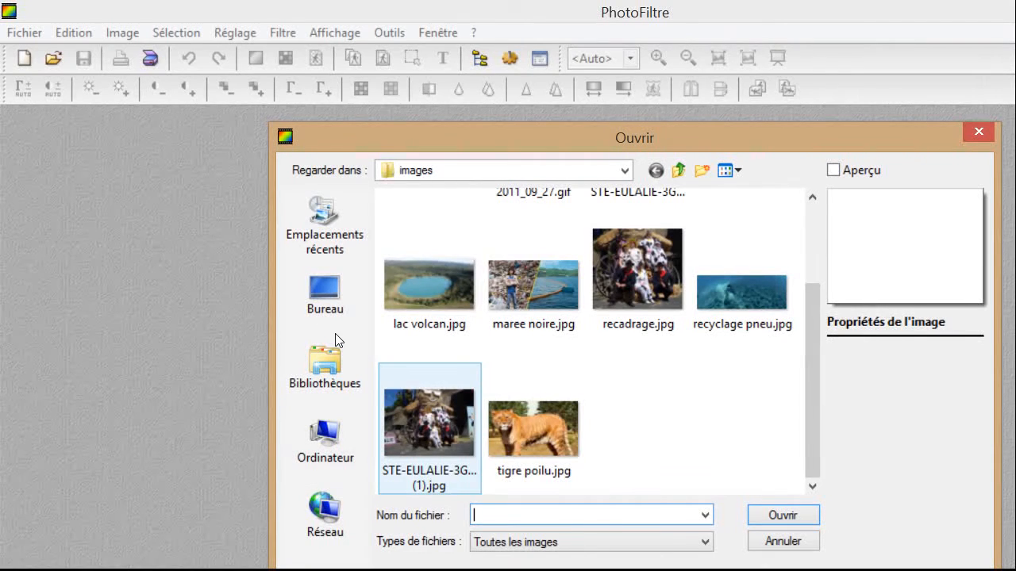
pyautogui.click(428, 420)
pyautogui.press('Return')
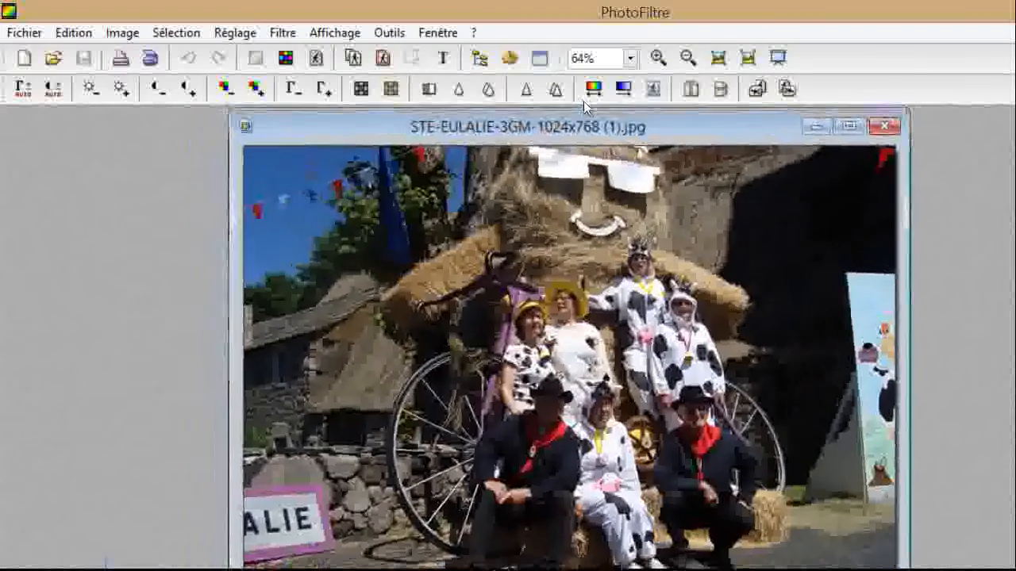
# Duplicate the photo with Image > Dupliquer, close the original, and reposition the copy's window.
pyautogui.click(98, 30)
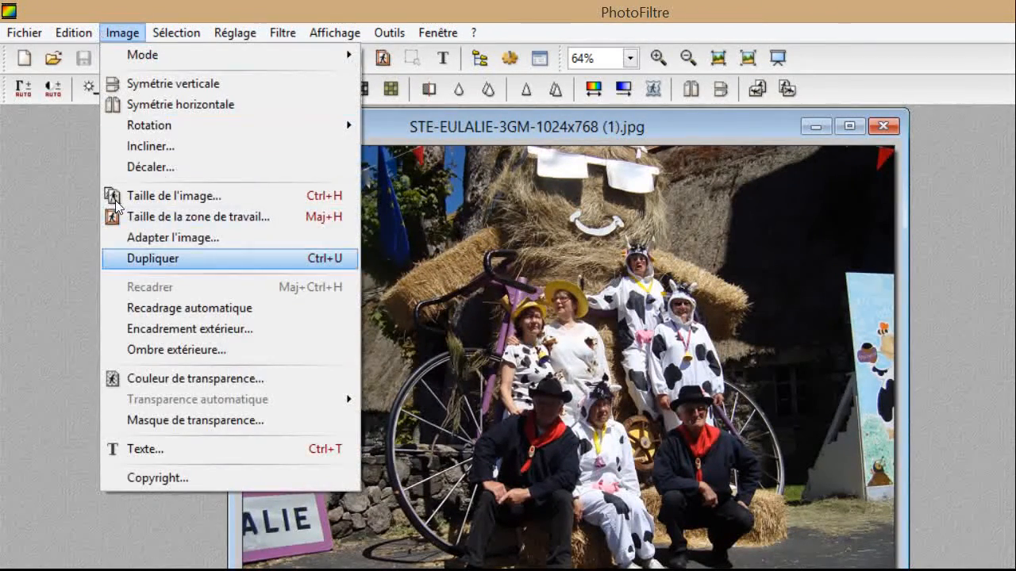
pyautogui.click(139, 258)
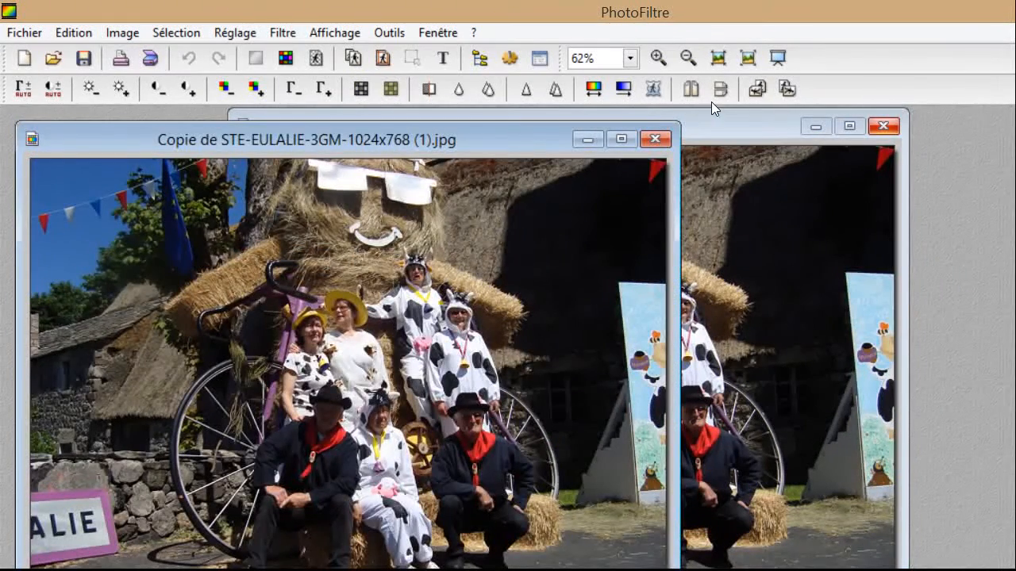
pyautogui.click(883, 126)
pyautogui.moveTo(370, 141); pyautogui.dragTo(561, 120)
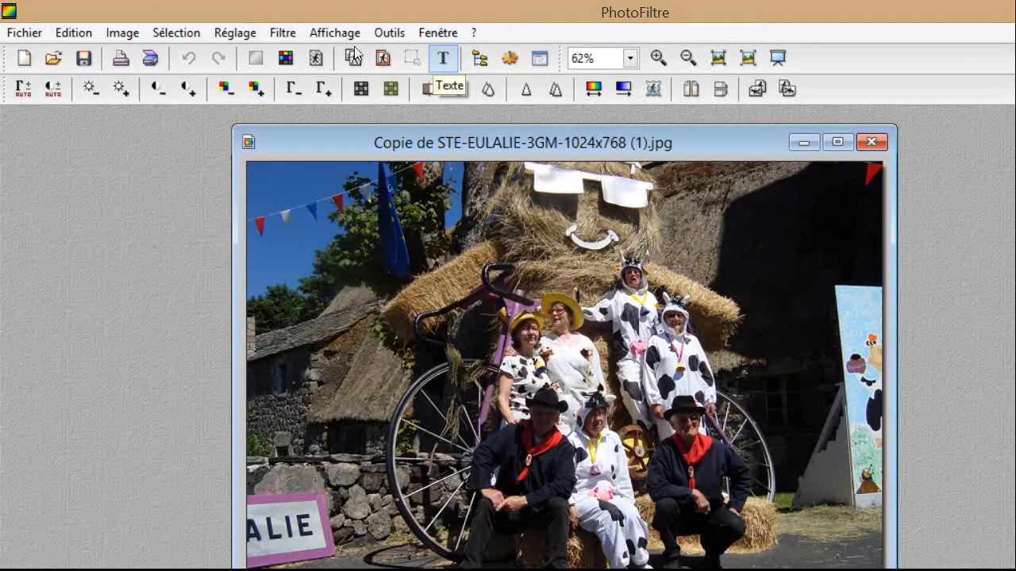
# Open the Texte dialog and pick the CASMIRA font from the Police list.
pyautogui.click(443, 58)
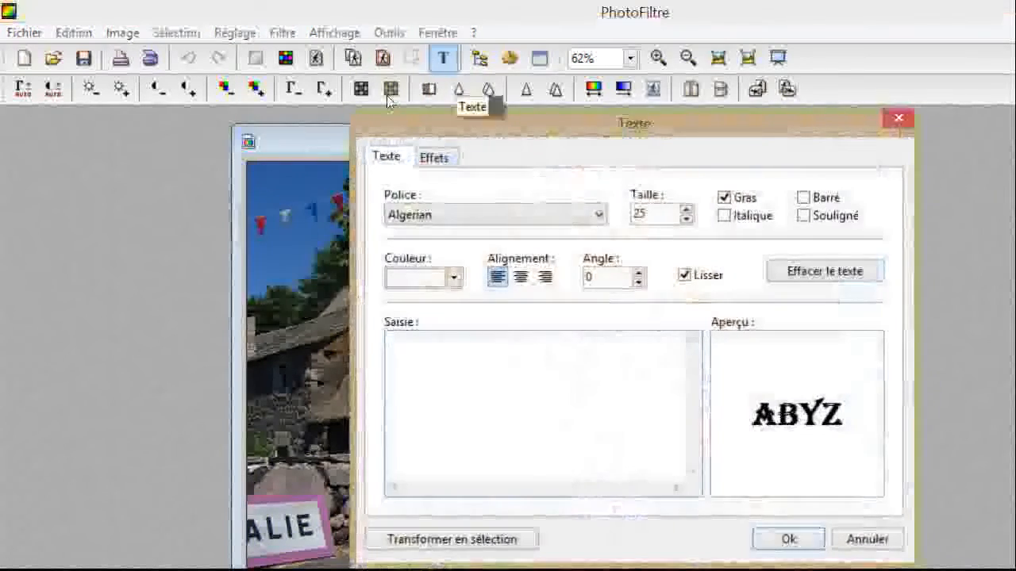
pyautogui.moveTo(429, 103); pyautogui.dragTo(412, 127)
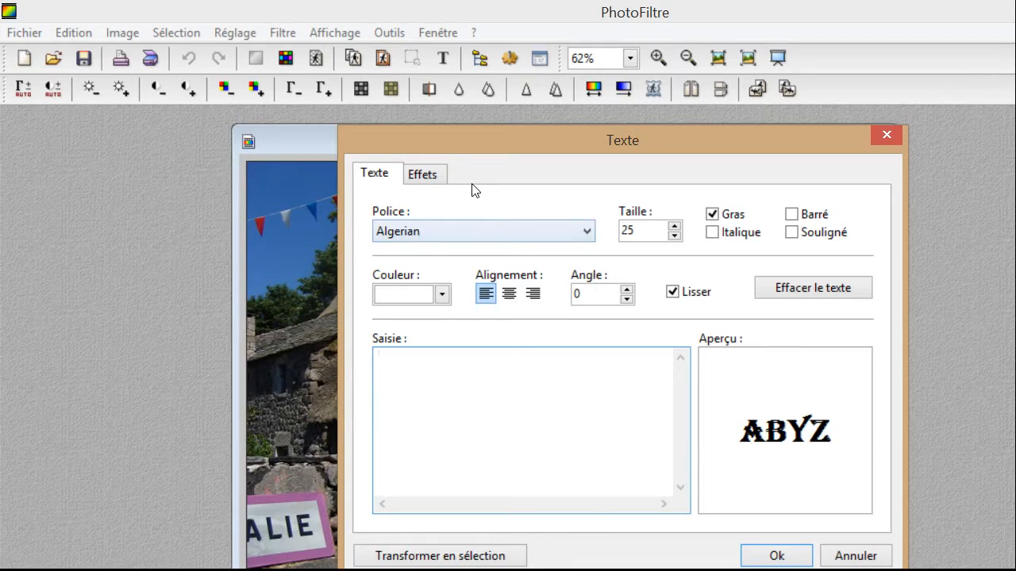
pyautogui.click(476, 231)
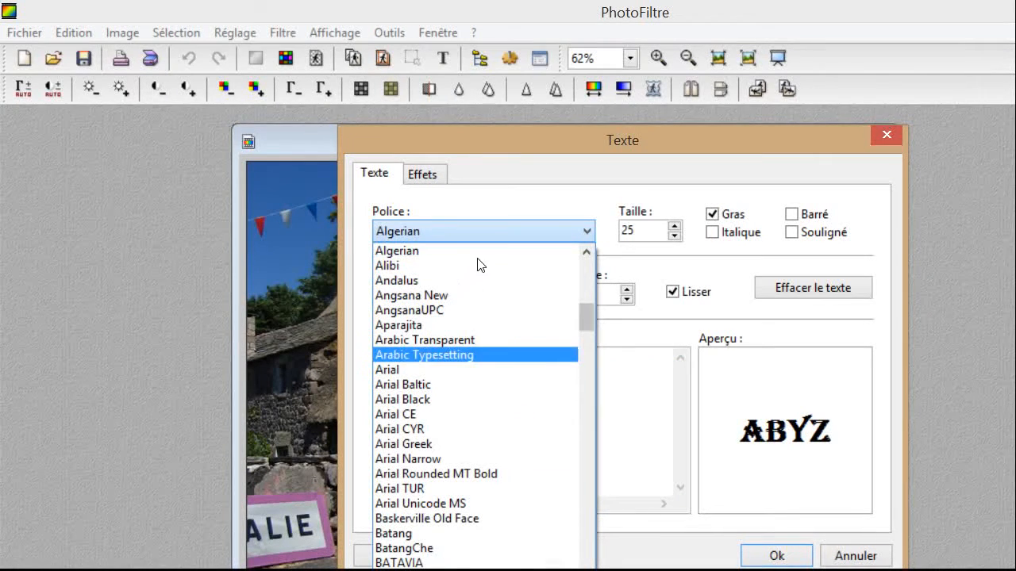
pyautogui.scroll(-18, 479, 278)
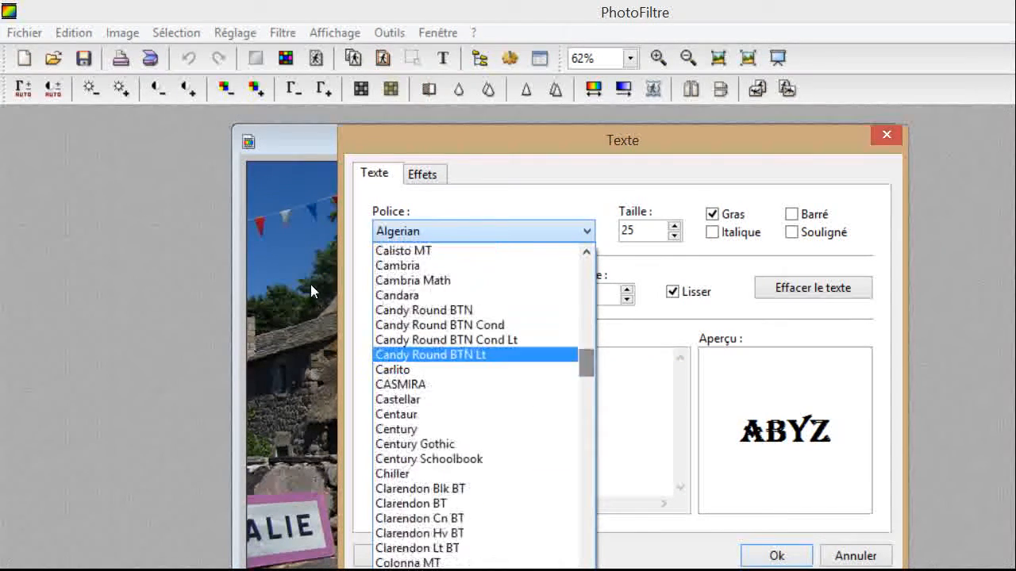
pyautogui.click(461, 355)
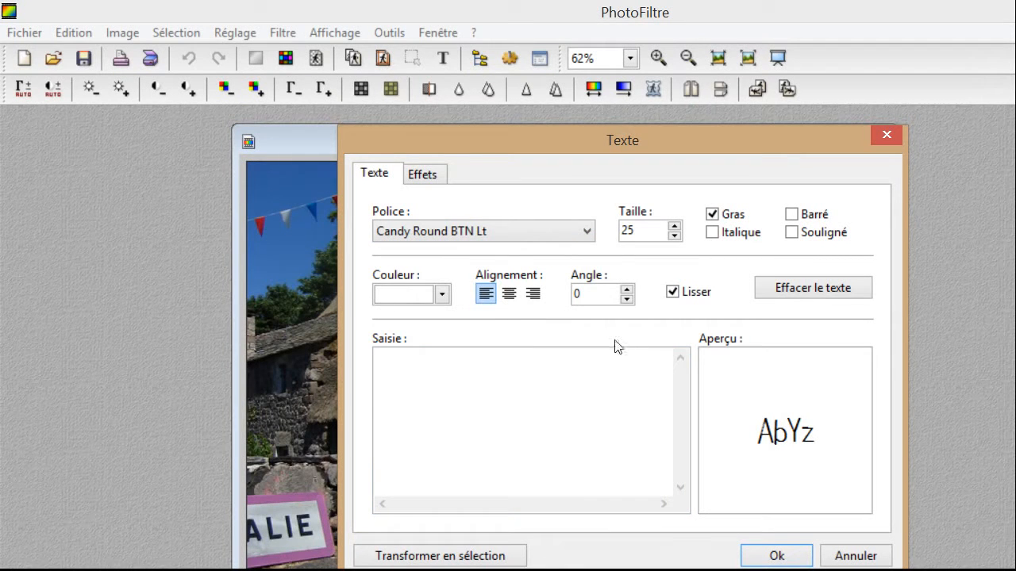
pyautogui.click(471, 230)
pyautogui.press('Down')
pyautogui.press('Down')
pyautogui.press('Down')
pyautogui.press('Up')
pyautogui.press('Return')
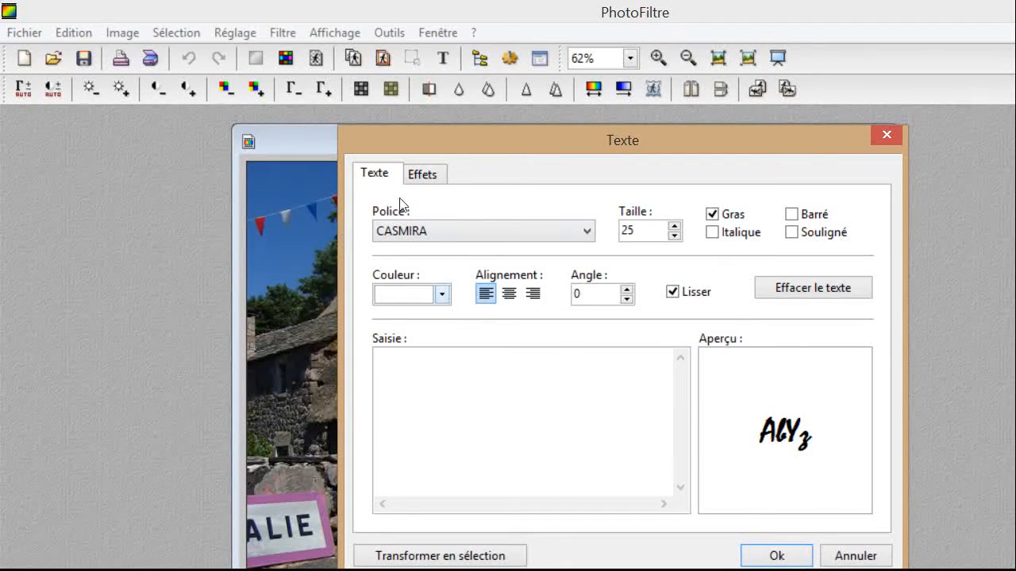
# Move the Texte dialog aside and enter L'ARDECHOISE as the title text.
pyautogui.moveTo(452, 111); pyautogui.dragTo(750, 11)
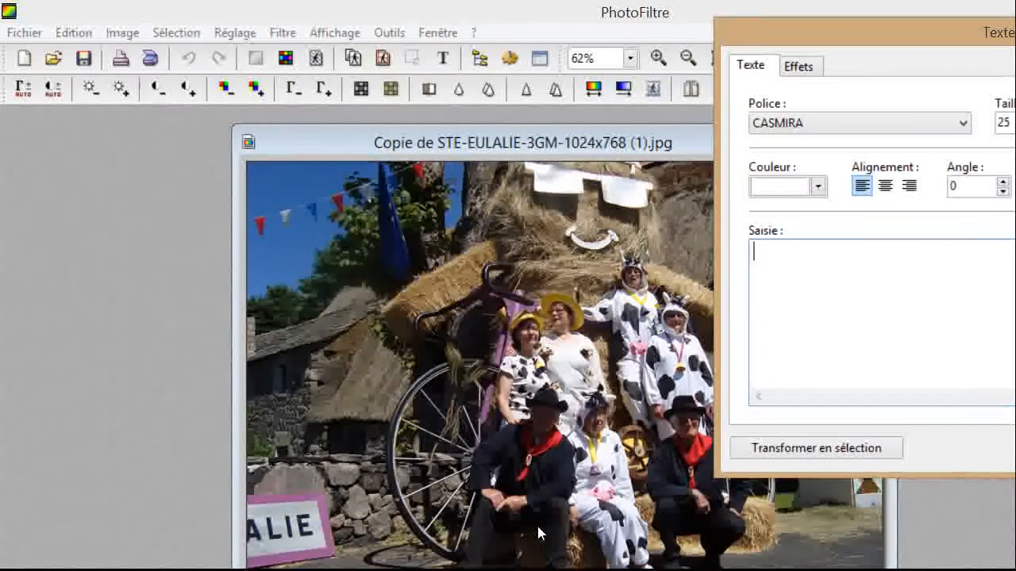
pyautogui.write('L')
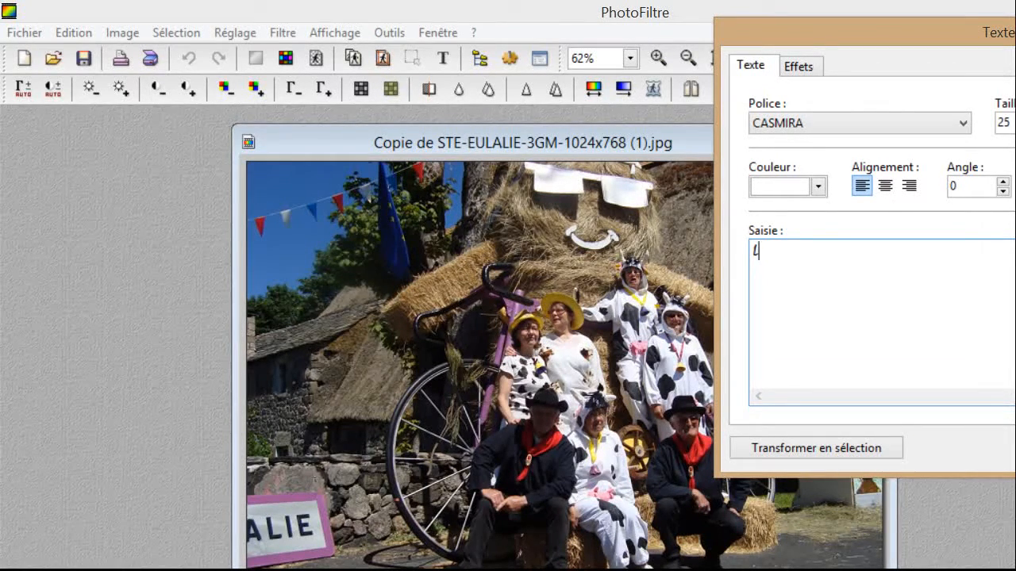
pyautogui.write("'ARDECHOISE")
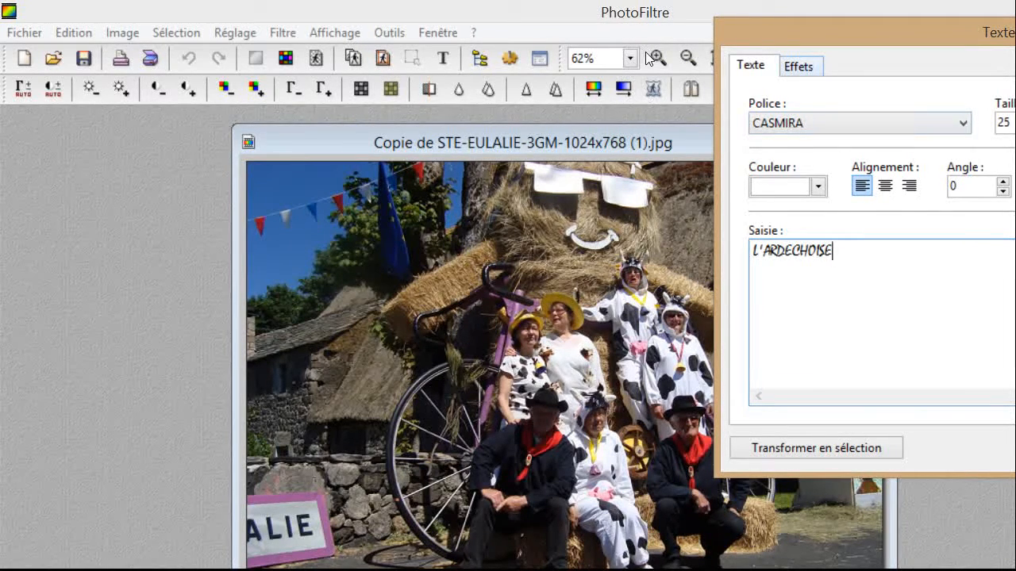
# On the Effets tab, enable a black drop shadow at offset 5/5 and a text outline.
pyautogui.click(800, 67)
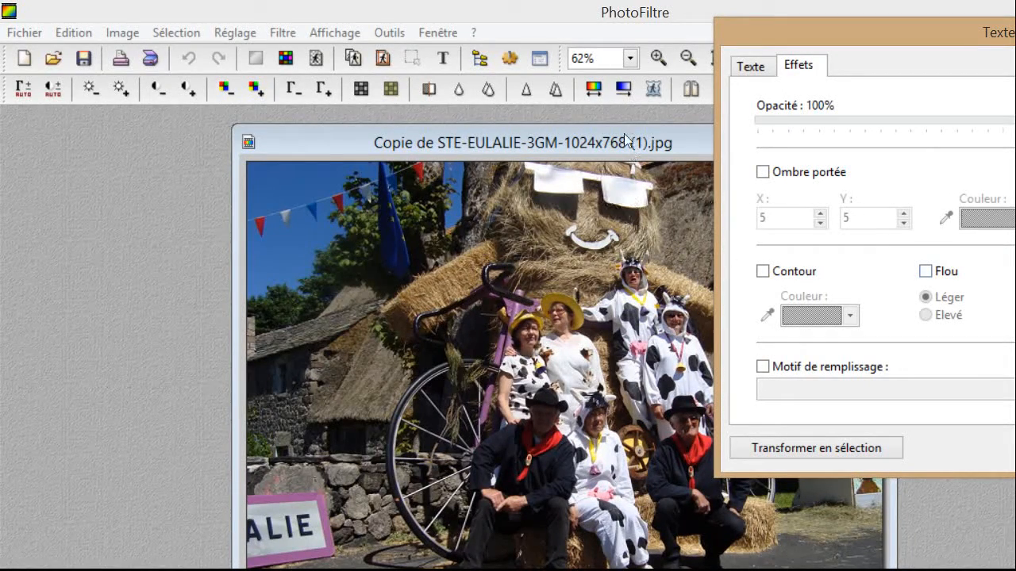
pyautogui.press('space')
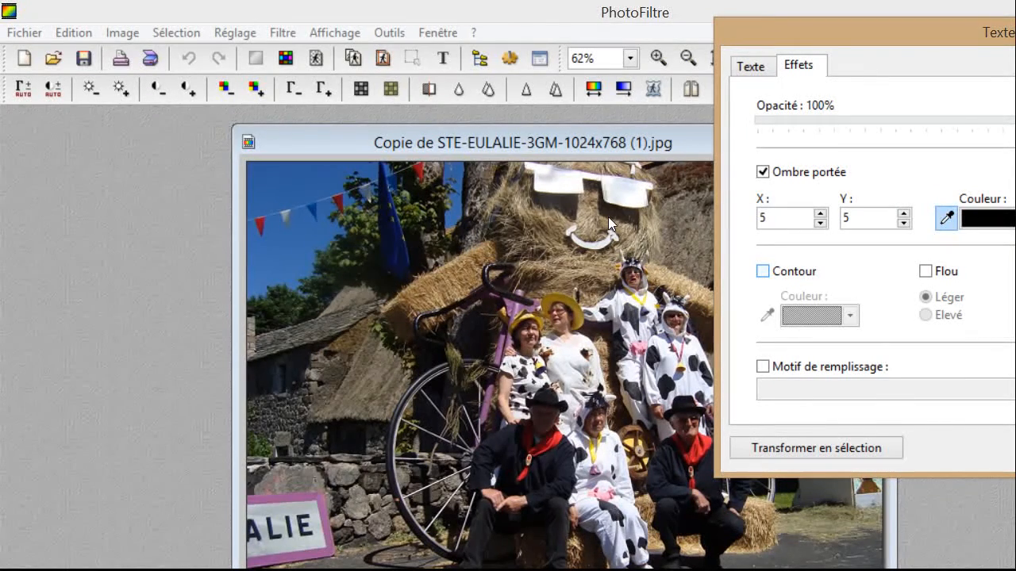
pyautogui.press('space')
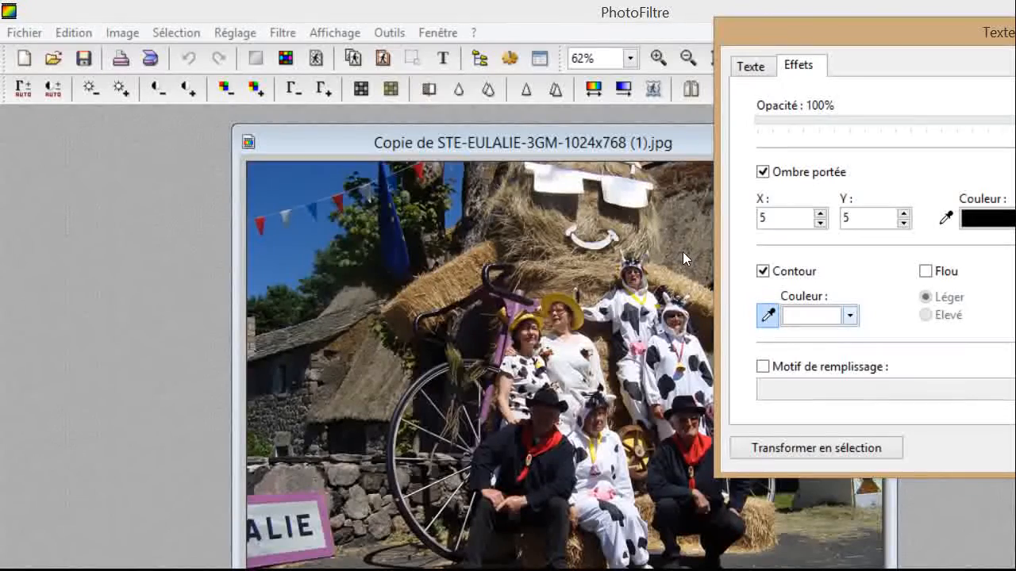
# Make the text outline blue and enable Motif de remplissage.
pyautogui.click(851, 316)
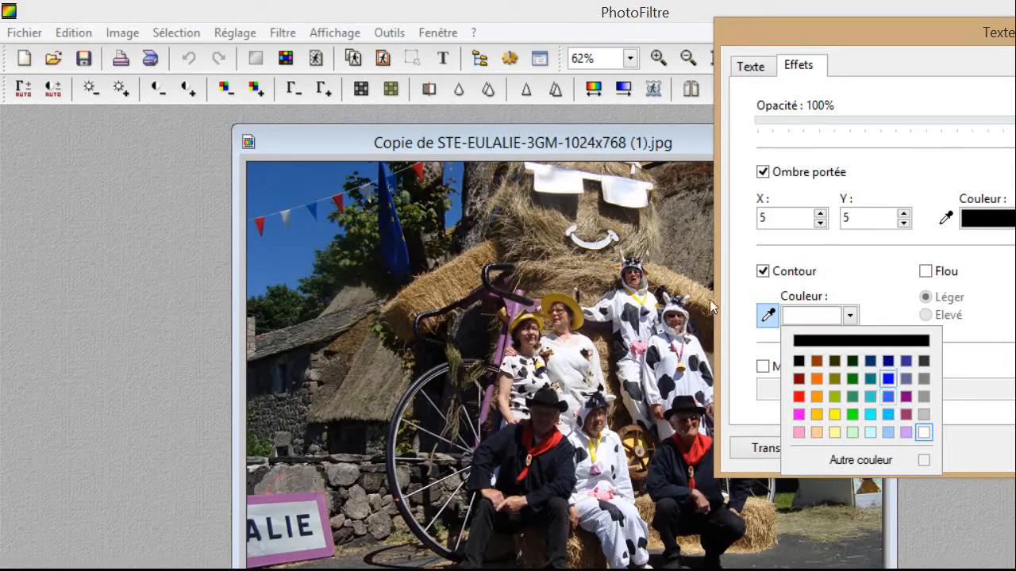
pyautogui.click(888, 380)
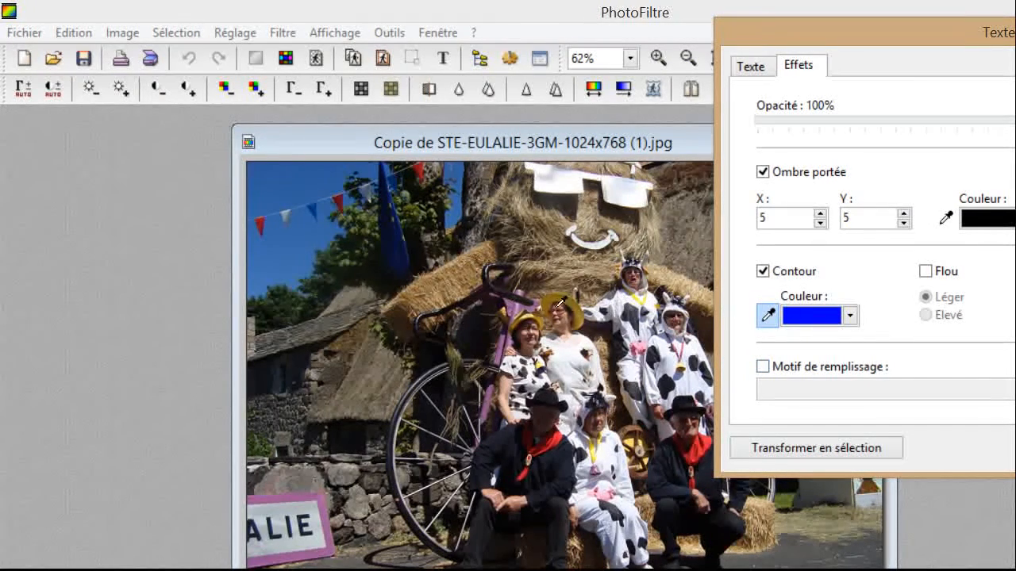
pyautogui.click(763, 367)
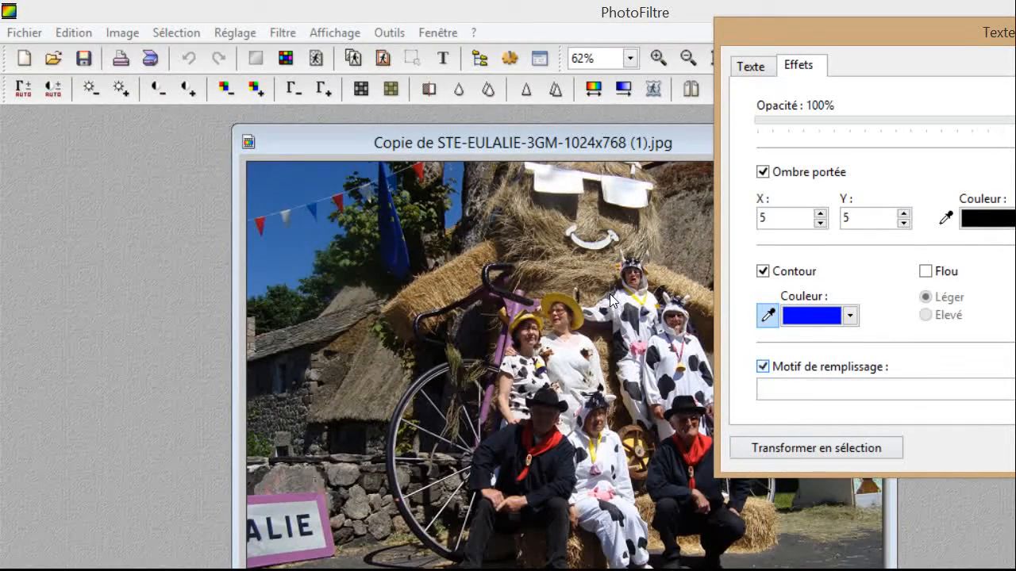
# Open the fill-pattern file browser and look through the Patterns folder.
pyautogui.click(868, 312)
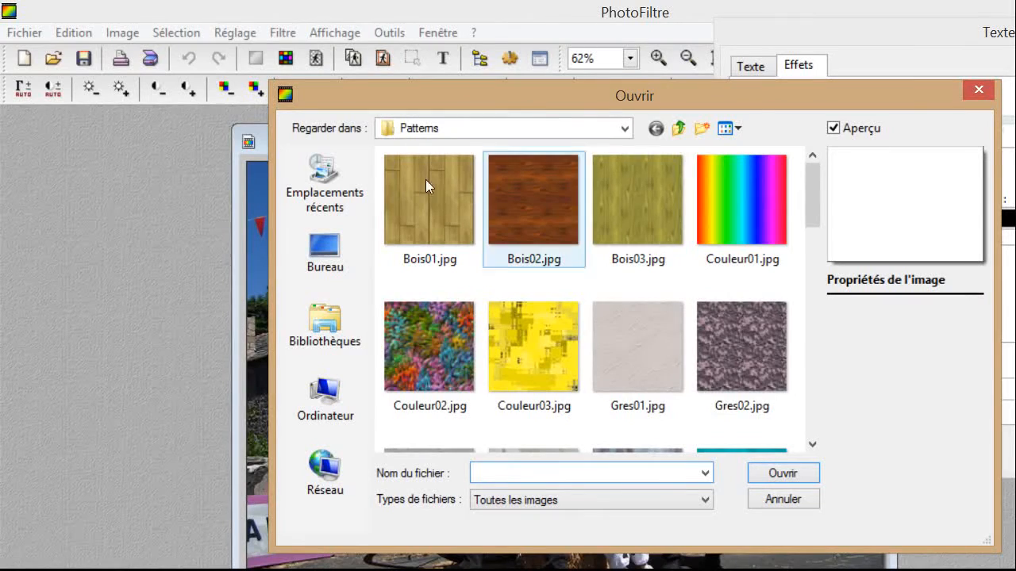
pyautogui.scroll(-10, 646, 159)
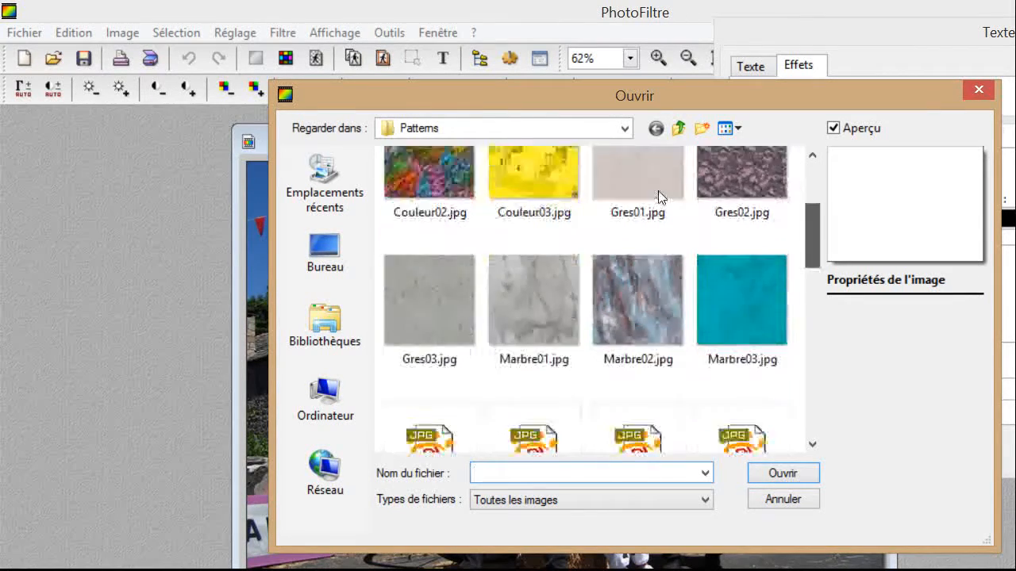
pyautogui.scroll(-5, 646, 278)
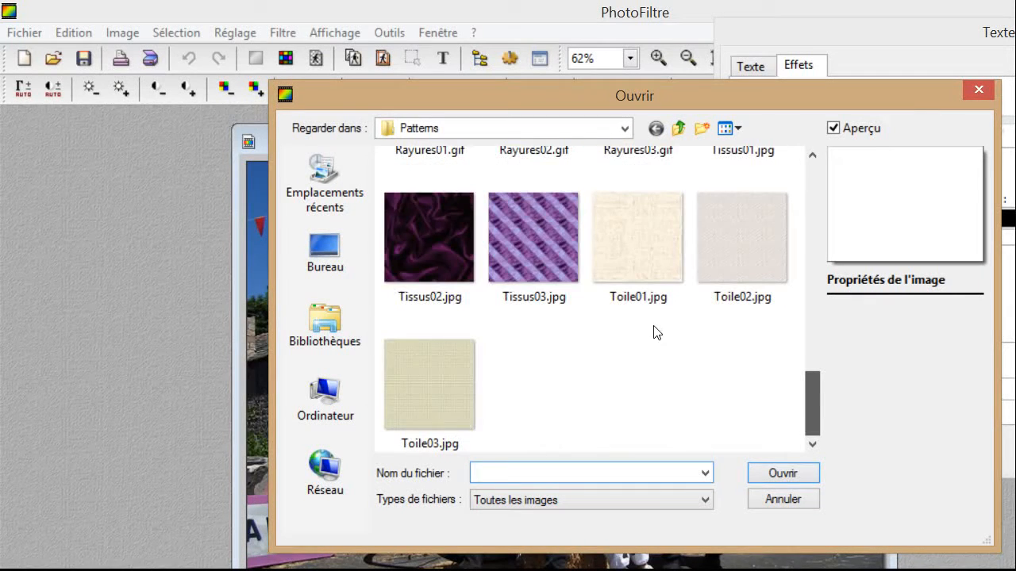
pyautogui.scroll(10, 646, 348)
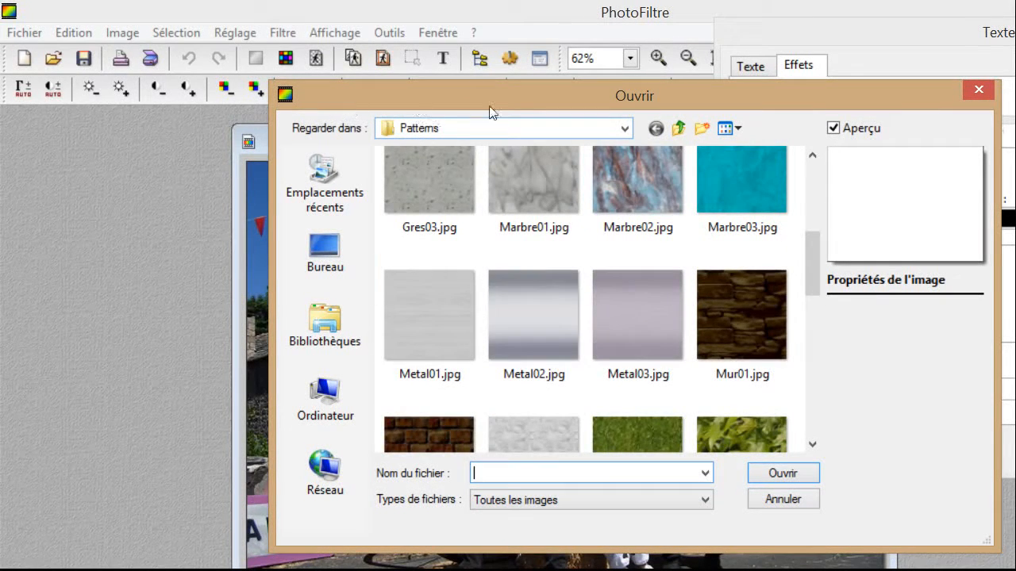
pyautogui.click(499, 124)
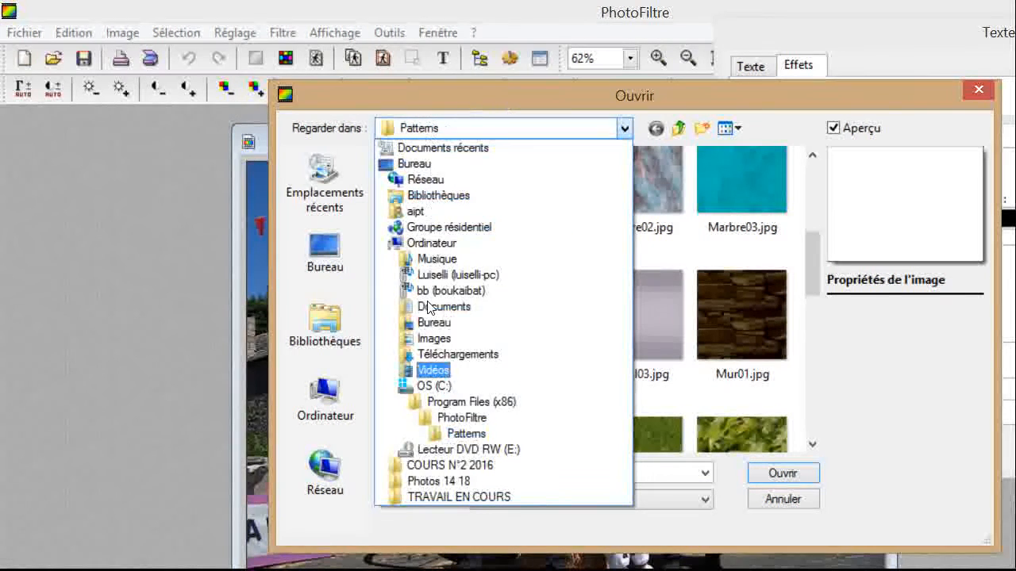
pyautogui.press('Up')
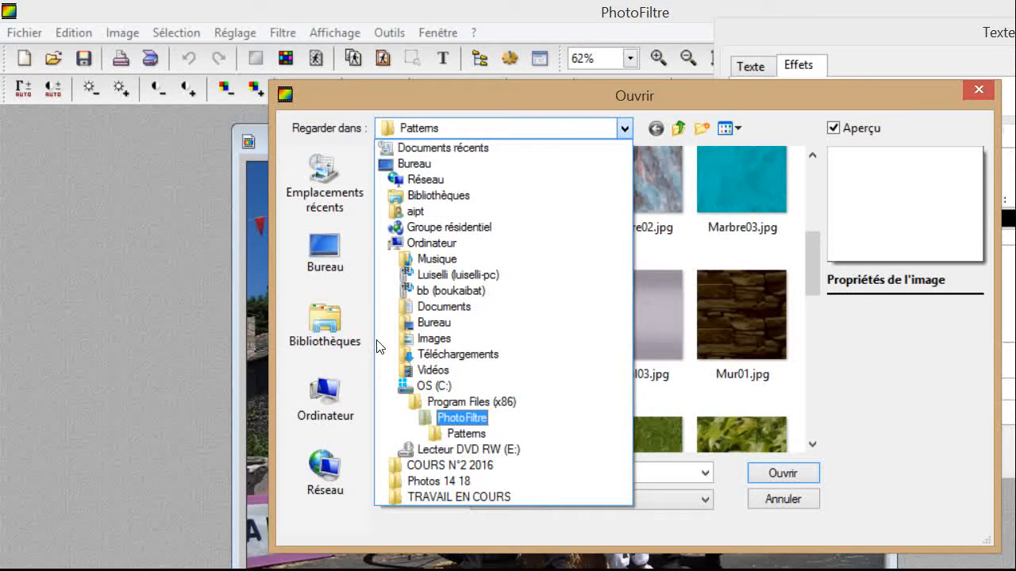
pyautogui.click(379, 346)
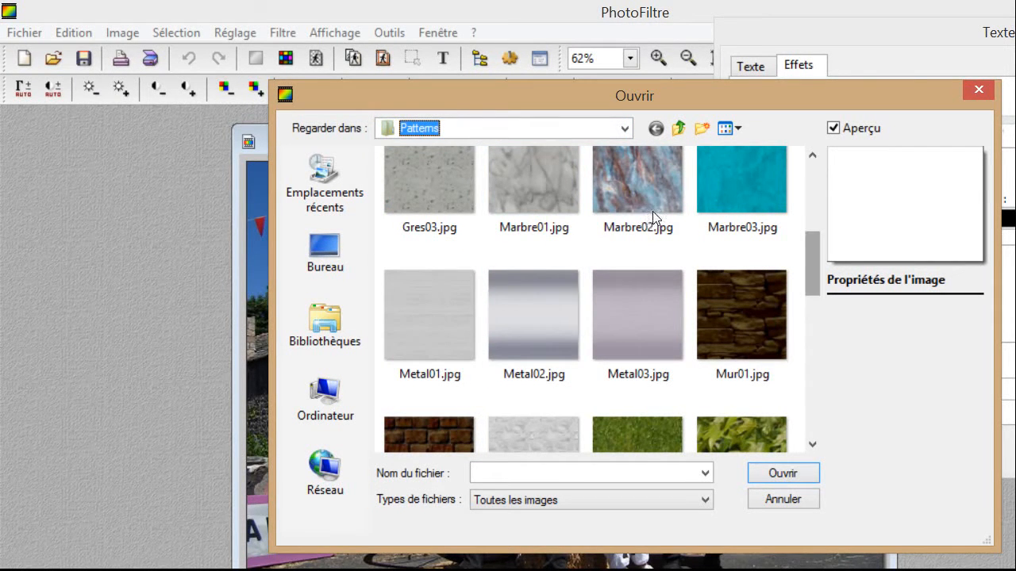
pyautogui.scroll(1, 650, 208)
pyautogui.scroll(-10, 650, 207)
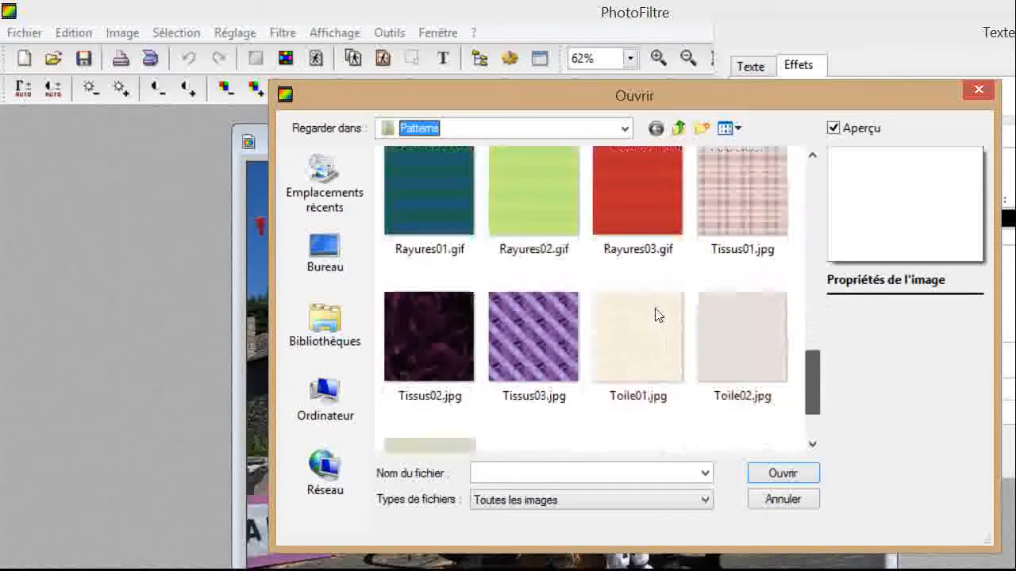
pyautogui.scroll(6, 651, 317)
pyautogui.scroll(-7, 654, 321)
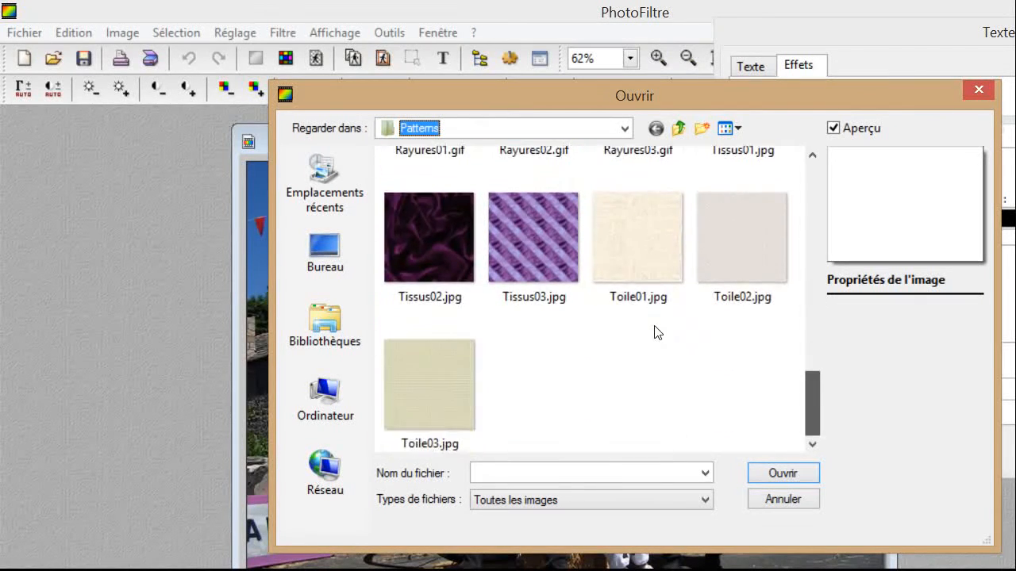
pyautogui.scroll(7, 651, 313)
pyautogui.scroll(8, 647, 290)
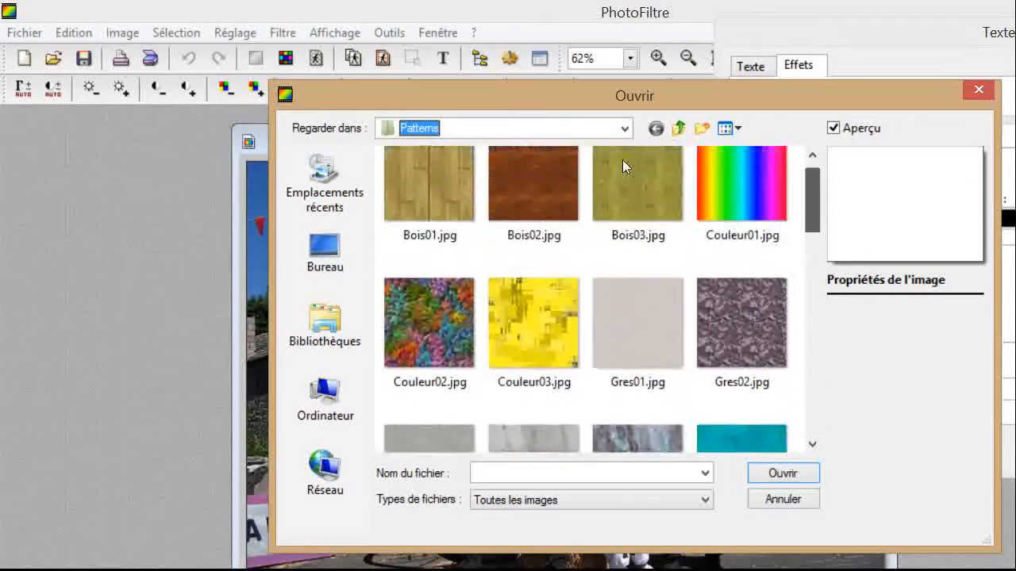
pyautogui.scroll(-2, 624, 168)
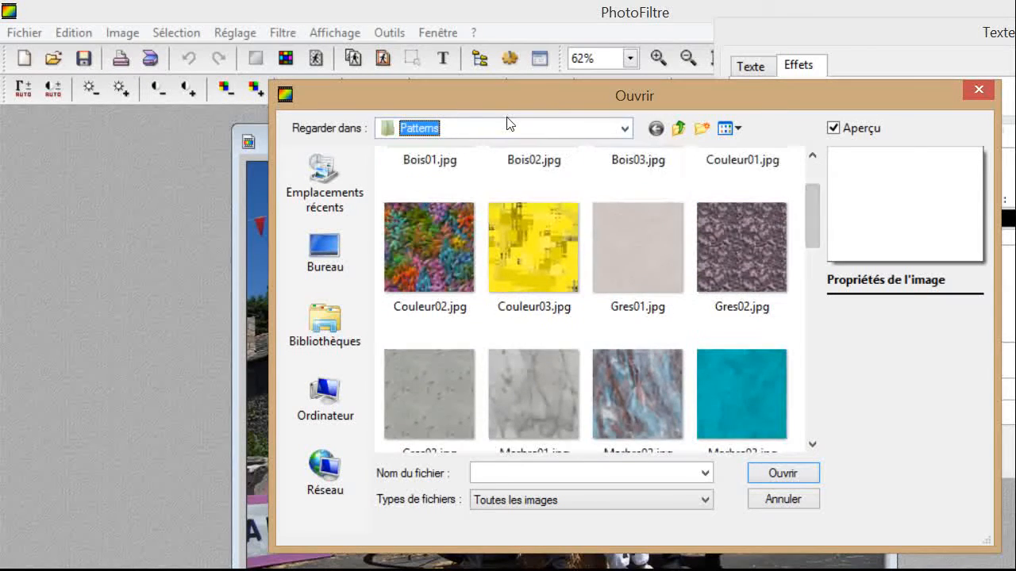
# Go to PhotoFiltre's Masks folder and choose Spirale.gif as the fill pattern.
pyautogui.click(625, 129)
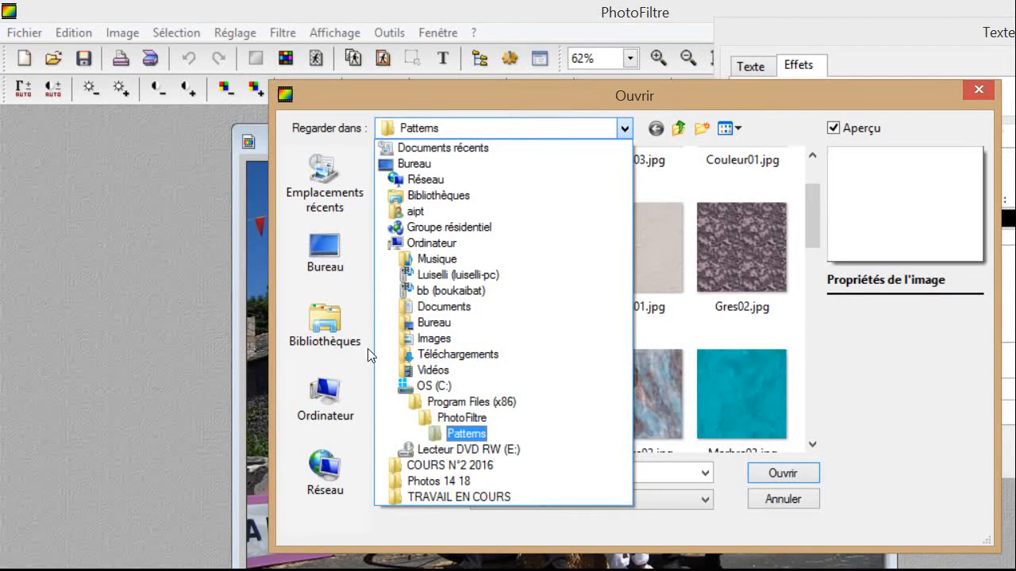
pyautogui.press('Up')
pyautogui.press('Return')
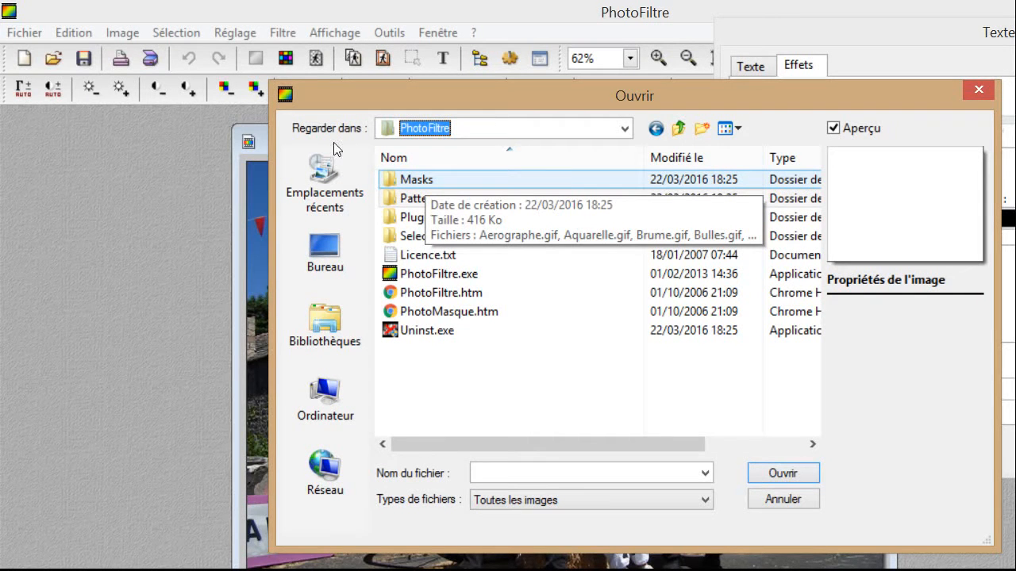
pyautogui.click(417, 179)
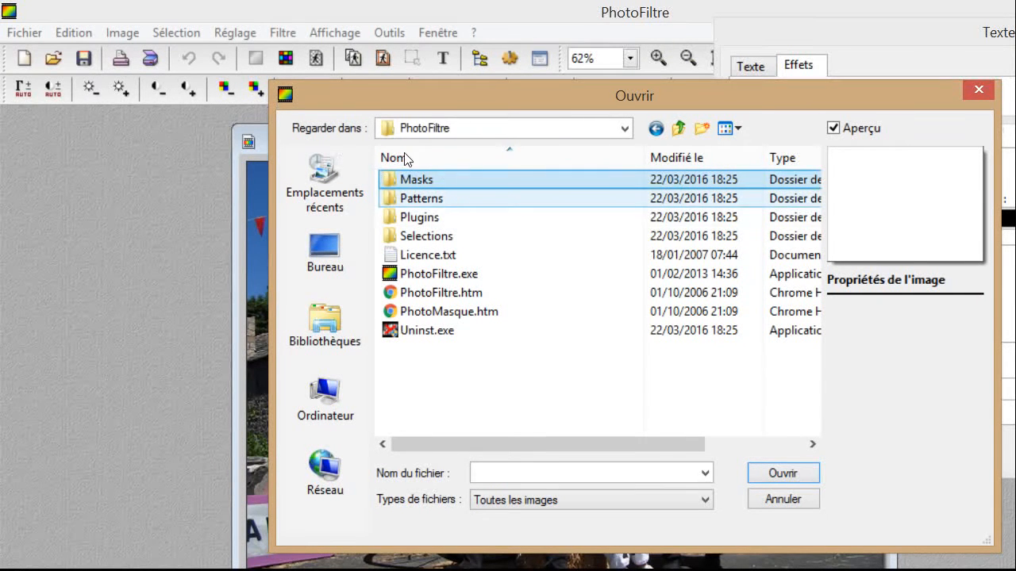
pyautogui.press('Return')
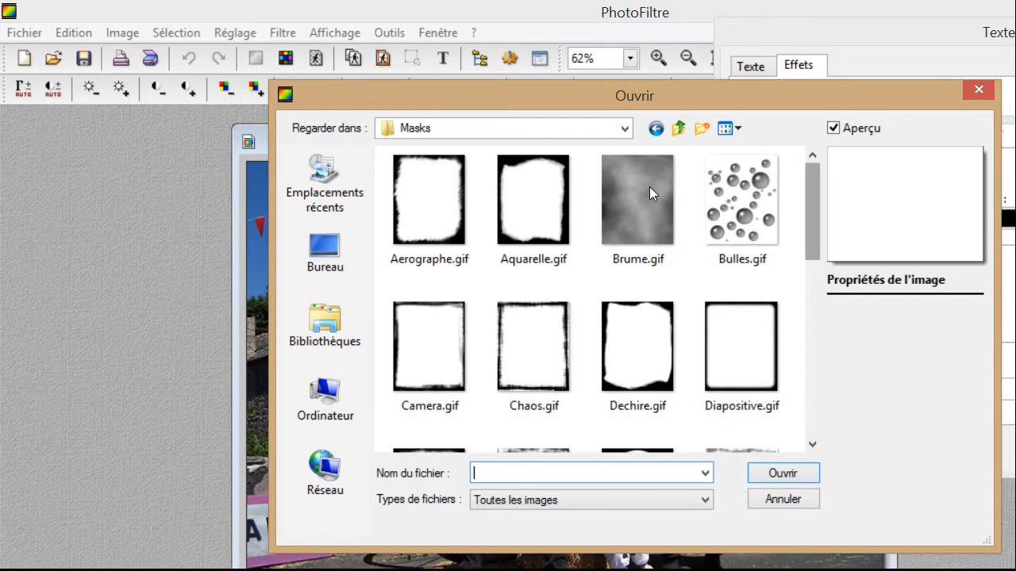
pyautogui.scroll(-3, 649, 188)
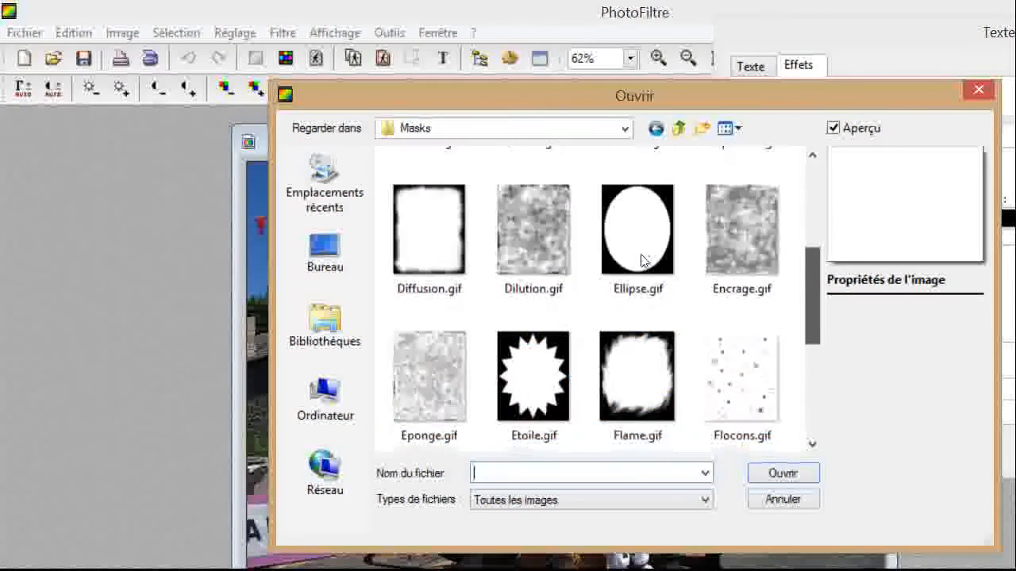
pyautogui.scroll(-2, 639, 270)
pyautogui.scroll(-3, 635, 317)
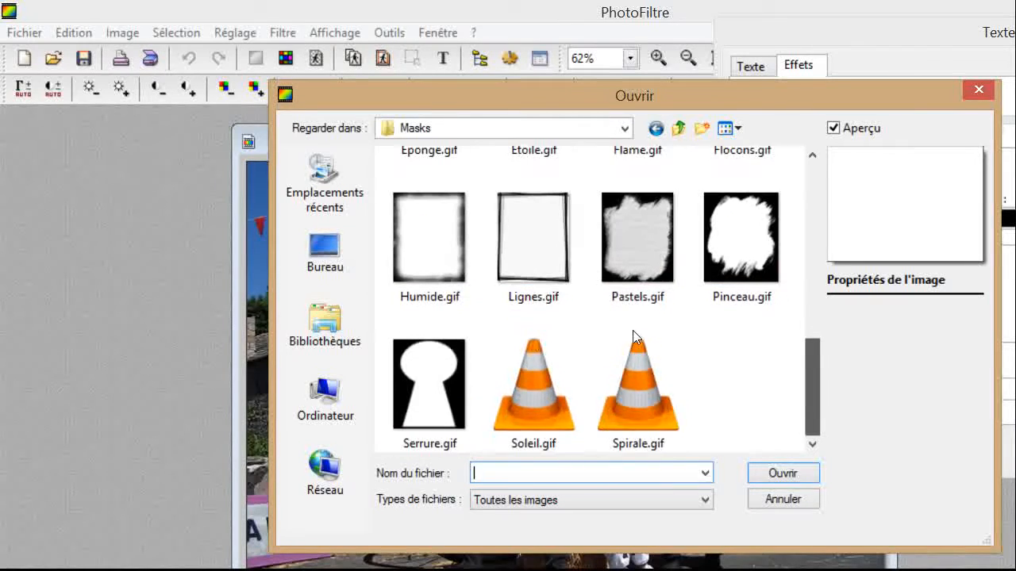
pyautogui.scroll(5, 639, 341)
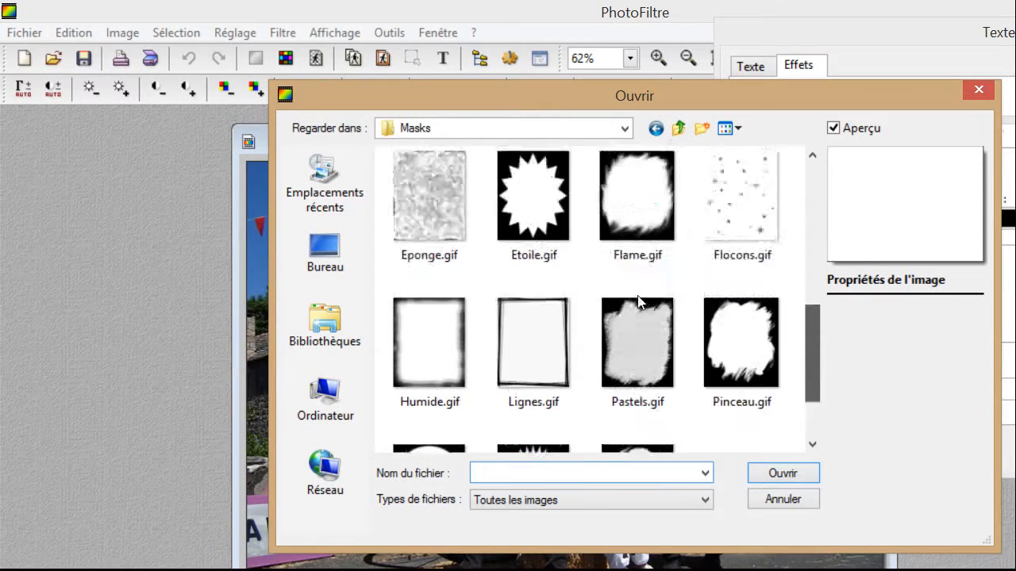
pyautogui.scroll(-3, 627, 254)
pyautogui.scroll(-2, 629, 297)
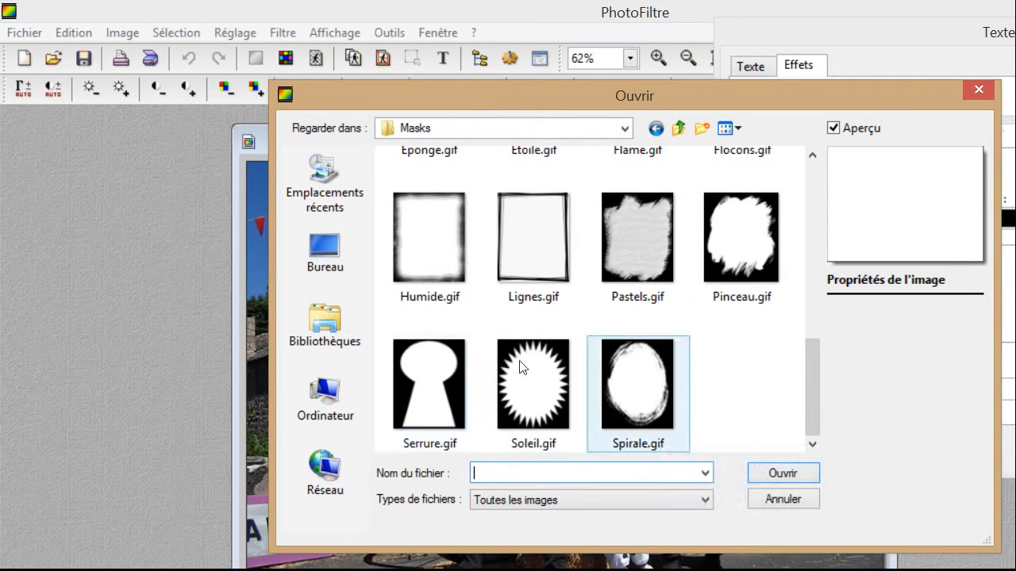
pyautogui.doubleClick(628, 401)
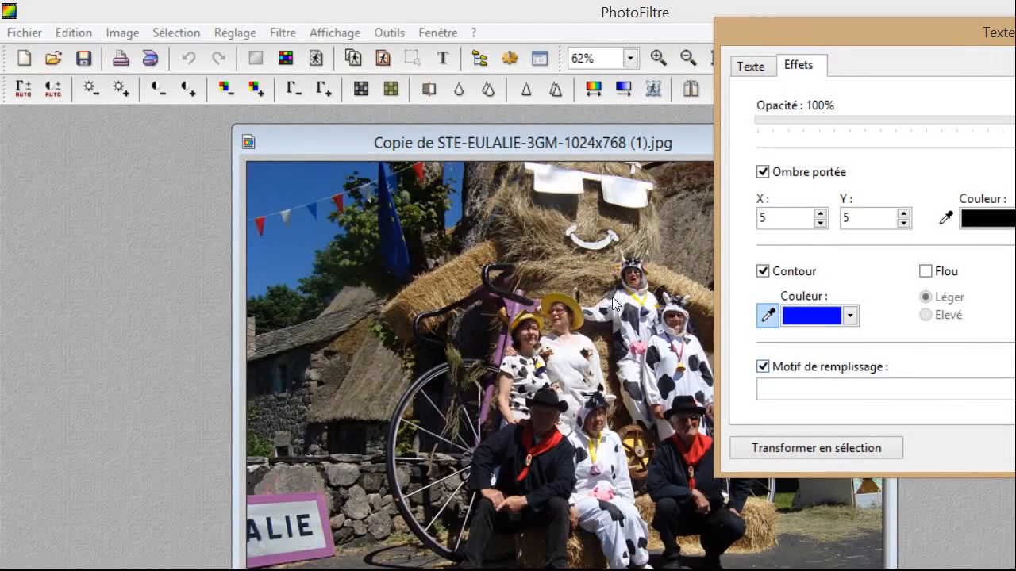
# Untick Motif de remplissage and validate the L'ARDECHOISE text onto the photo.
pyautogui.click(763, 367)
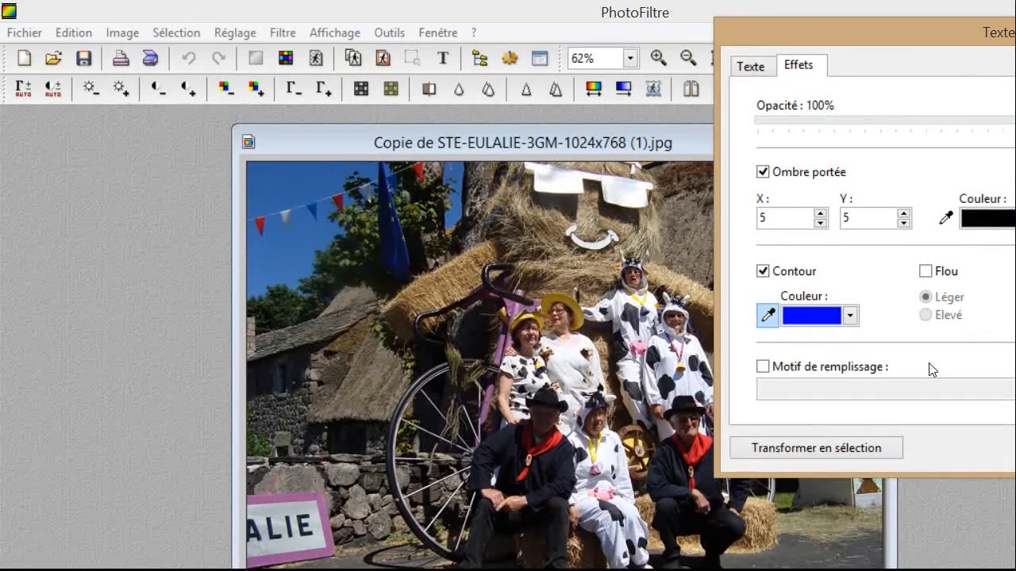
pyautogui.press('Return')
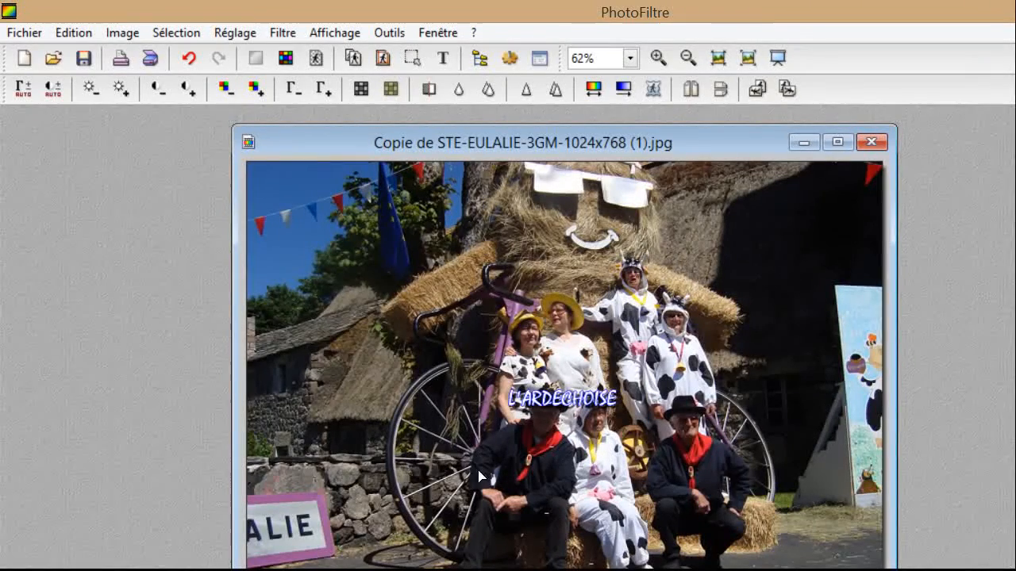
# Move the L'ARDECHOISE text to the top-left and enlarge it, then undo it with Ctrl+Z.
pyautogui.moveTo(452, 321); pyautogui.dragTo(652, 181)
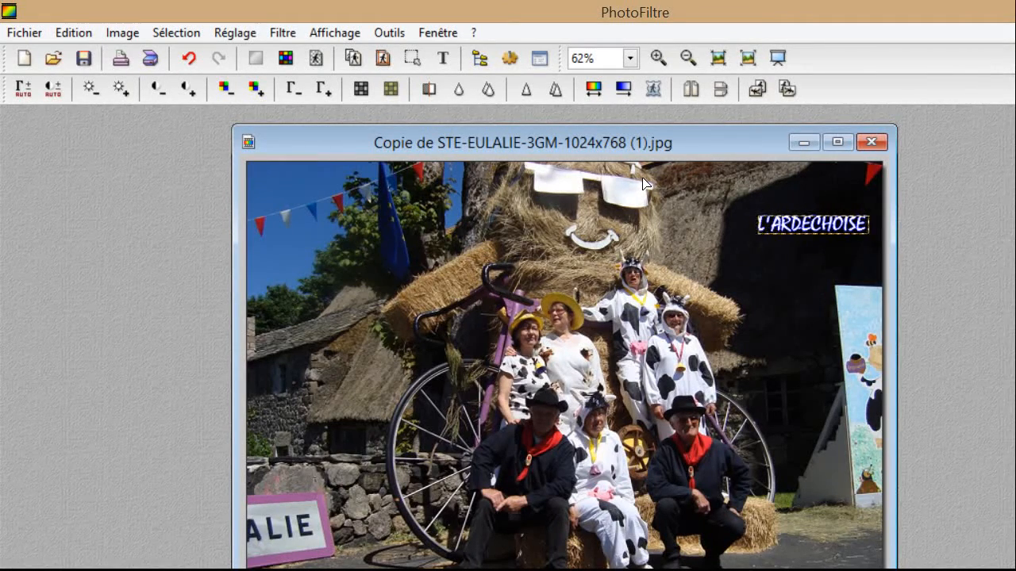
pyautogui.click(640, 198)
pyautogui.moveTo(226, 159); pyautogui.dragTo(242, 144)
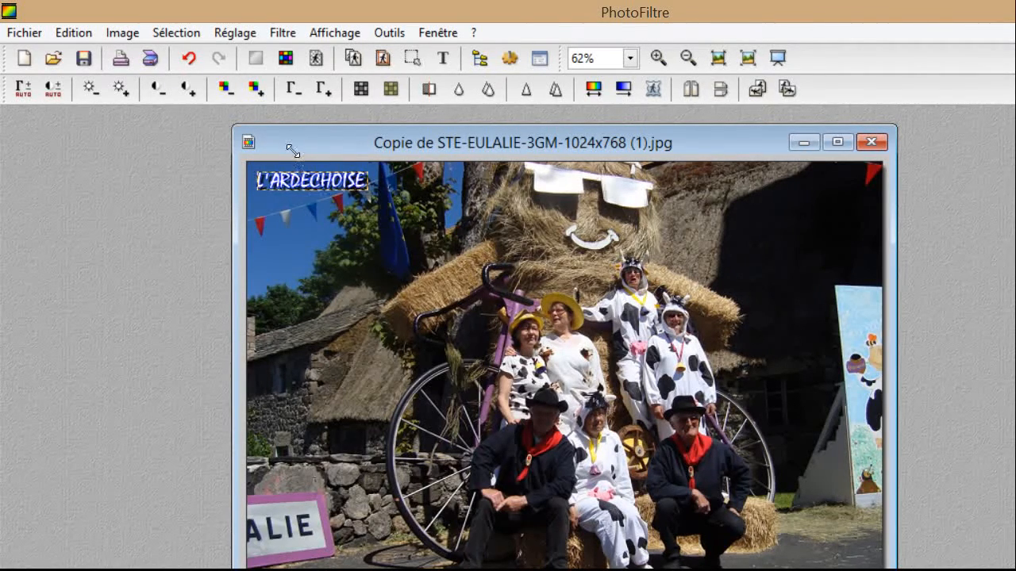
pyautogui.moveTo(293, 151); pyautogui.dragTo(352, 162)
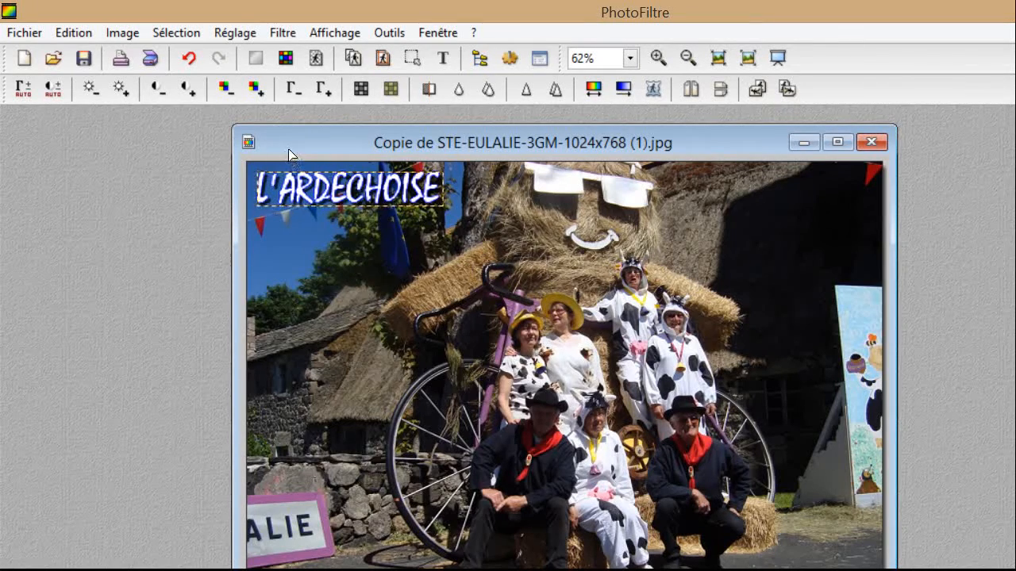
pyautogui.click(279, 182)
pyautogui.hotkey('ctrl', 'z')
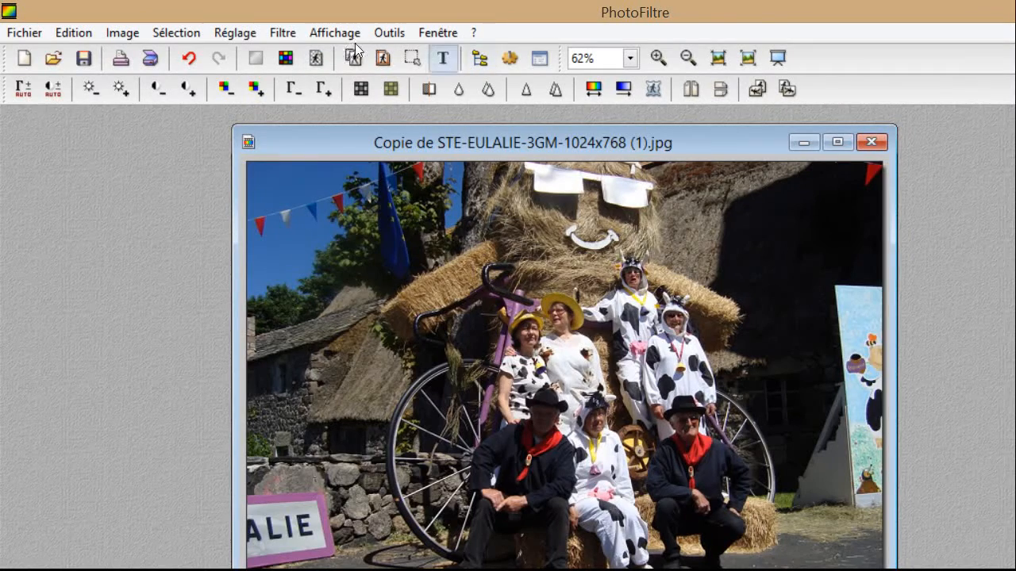
# Reopen the L'ARDECHOISE text settings, close them, and undo the last text edit.
pyautogui.click(442, 58)
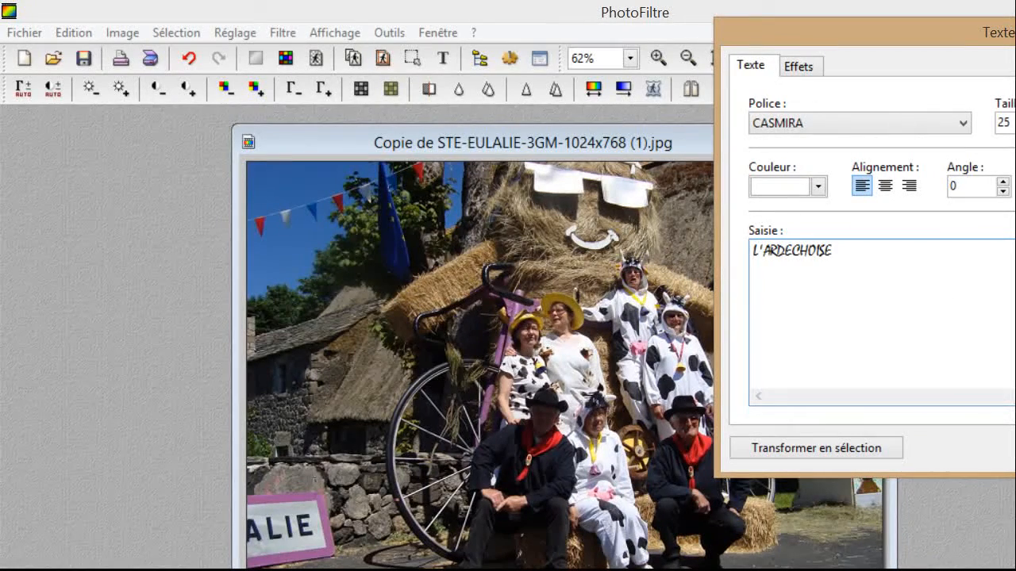
pyautogui.click(1010, 33)
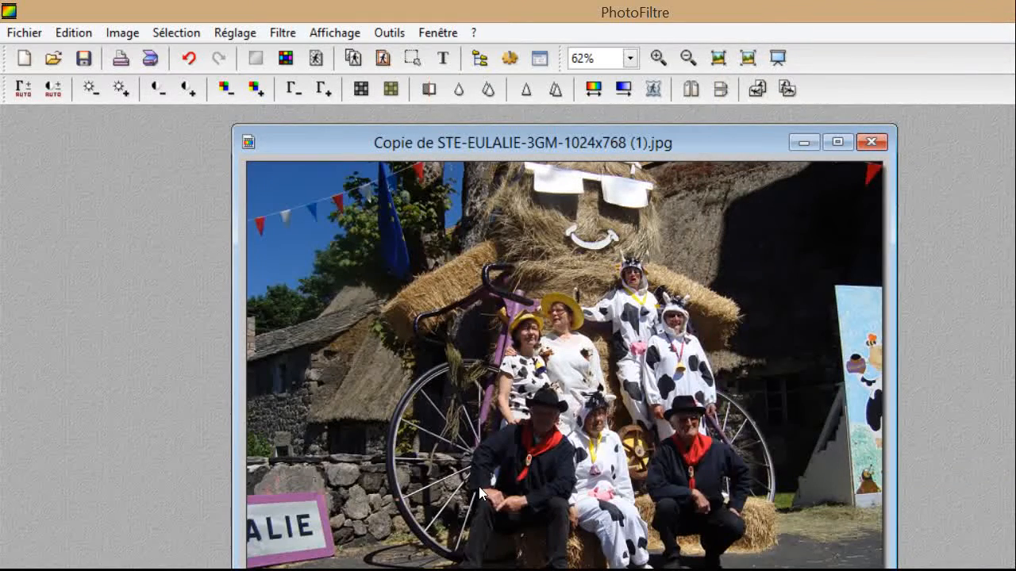
pyautogui.rightClick(480, 492)
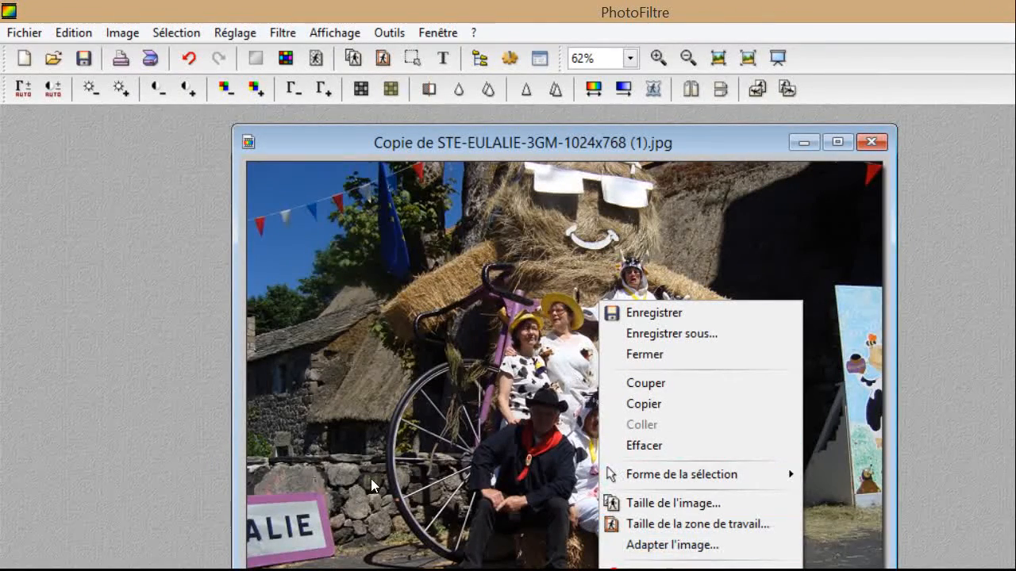
pyautogui.click(297, 460)
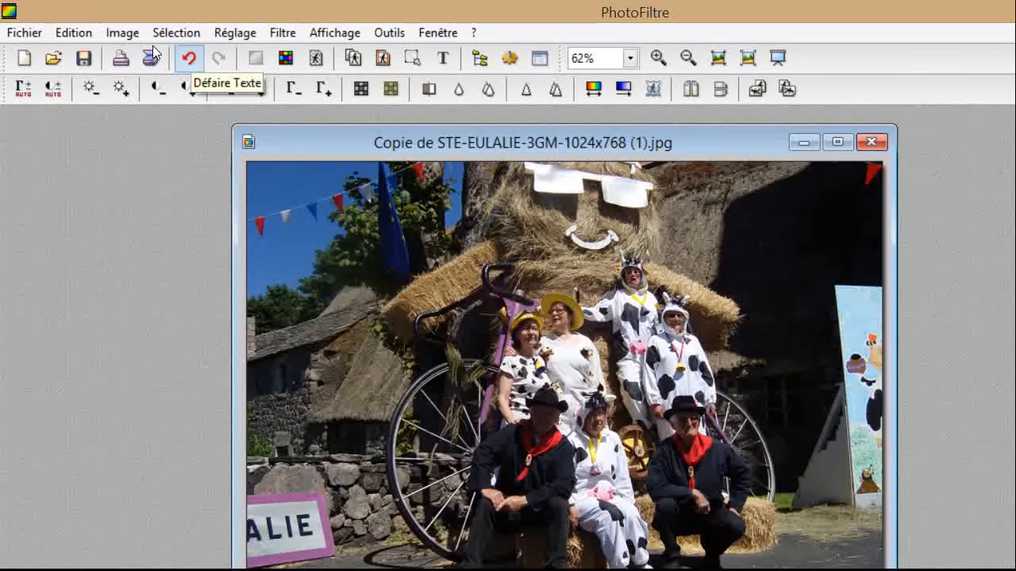
pyautogui.hotkey('ctrl', 'z')
# Undo the text step with Défaire, redo it with Refaire, then undo it again.
pyautogui.click(188, 57)
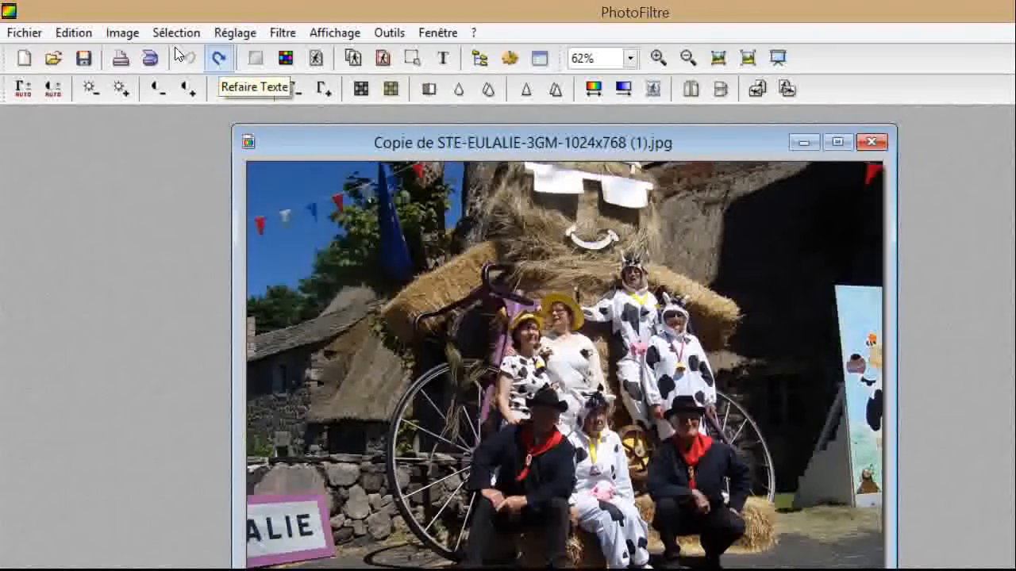
pyautogui.click(219, 57)
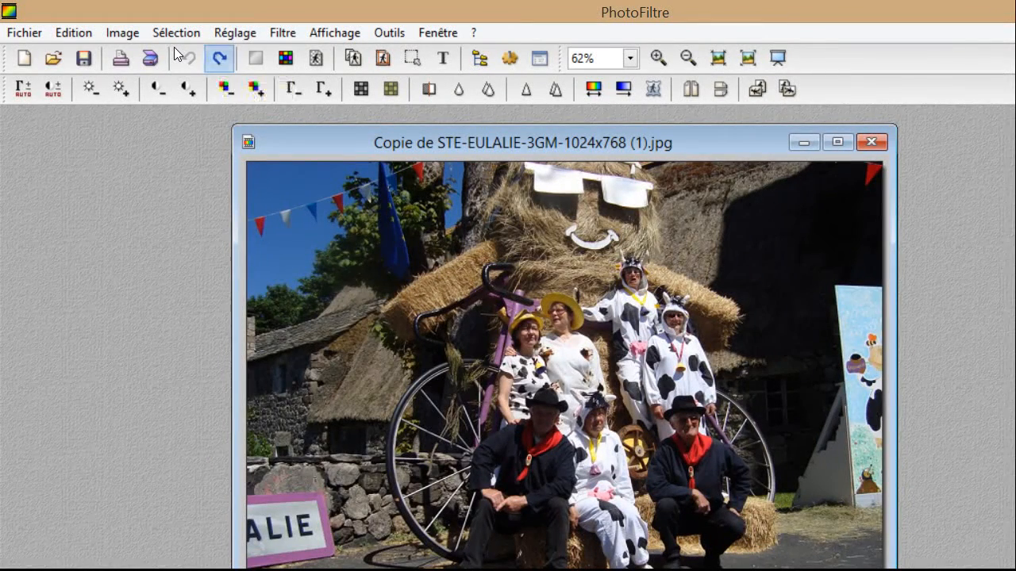
pyautogui.rightClick(466, 491)
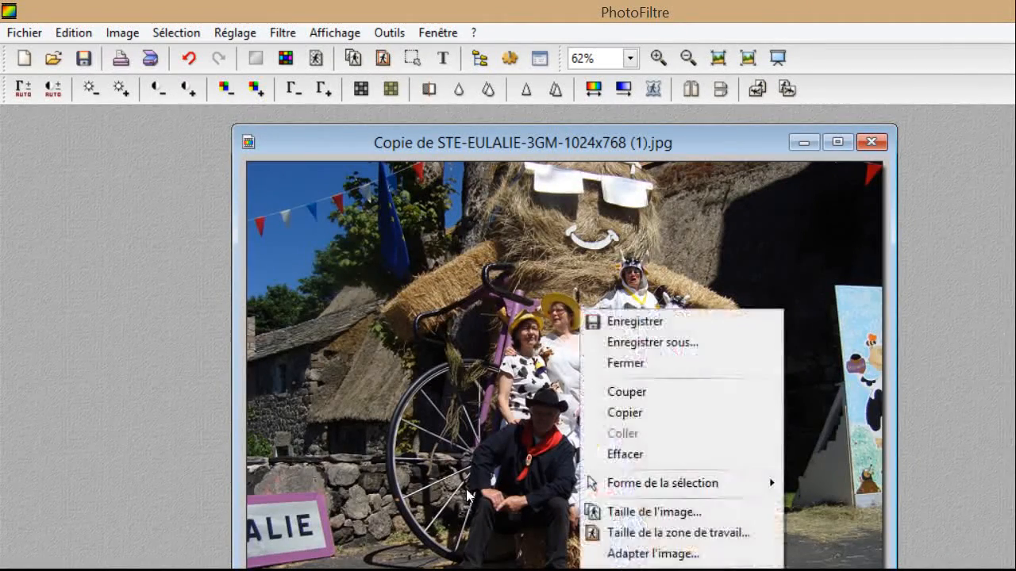
pyautogui.click(287, 427)
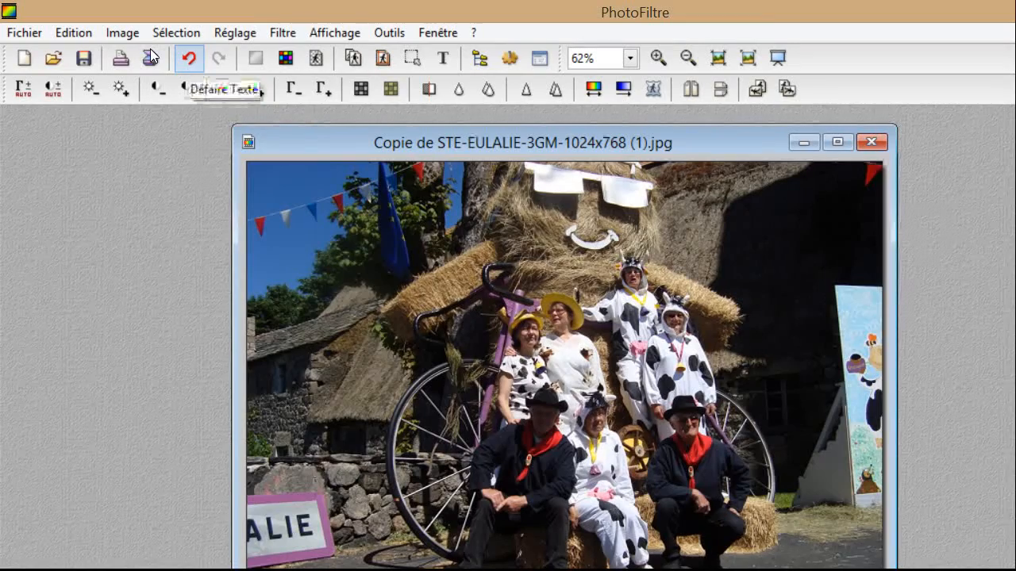
pyautogui.hotkey('ctrl', 'z')
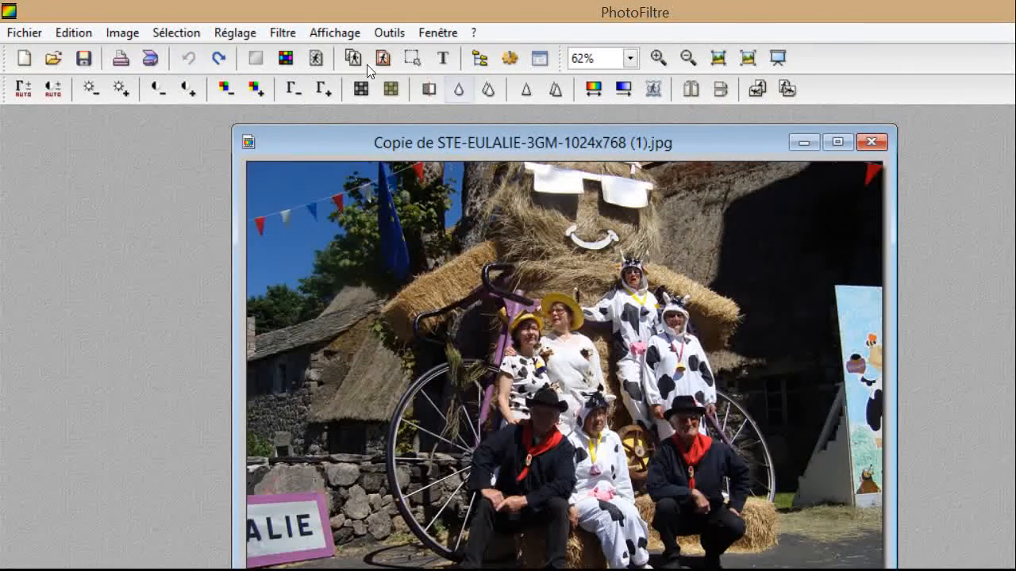
# Add the L'ARDECHOISE text with a yellow Contour outline and drop shadow onto the photo.
pyautogui.click(443, 57)
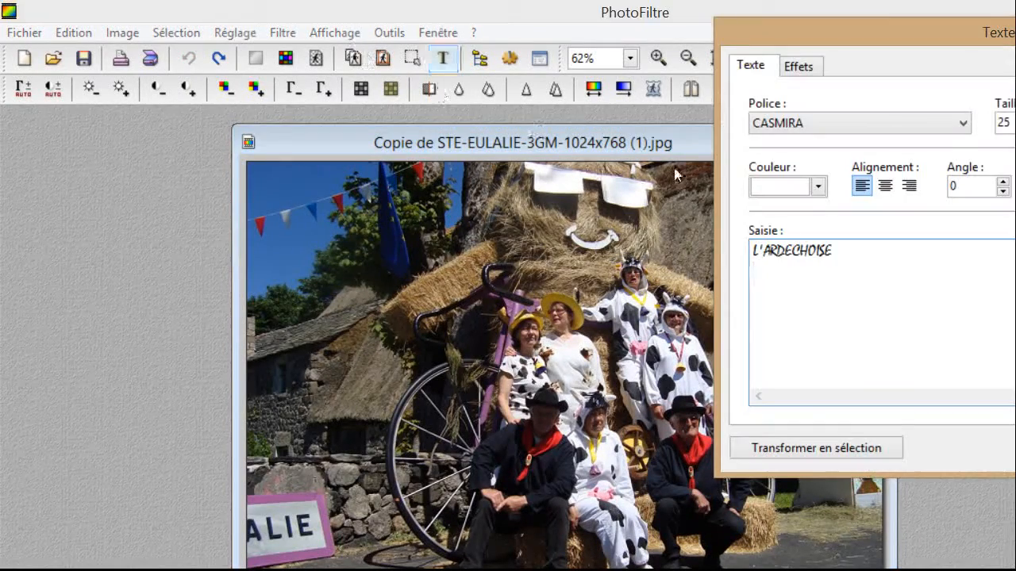
pyautogui.press('BackSpace')
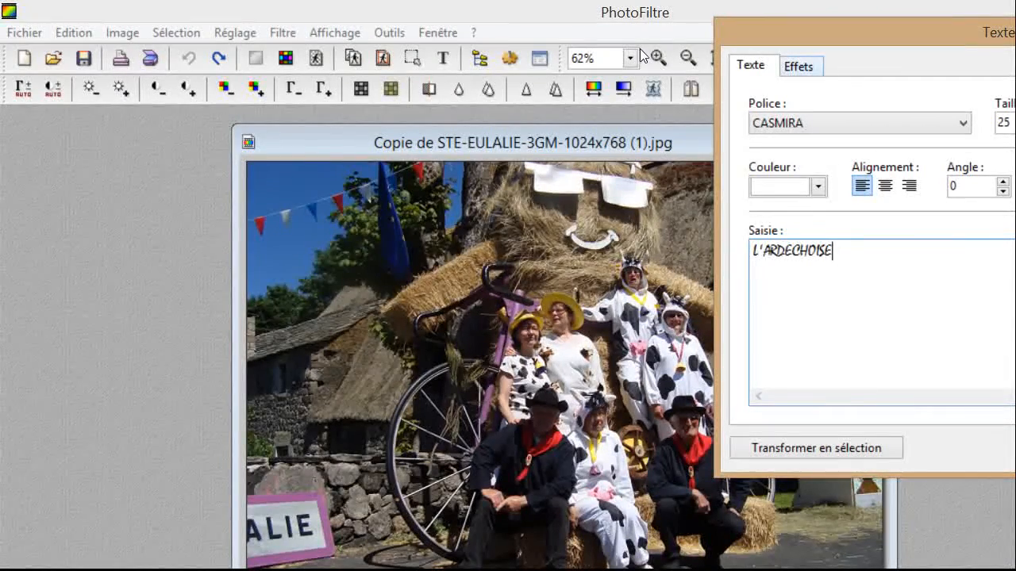
pyautogui.hotkey('ctrl', 'Tab')
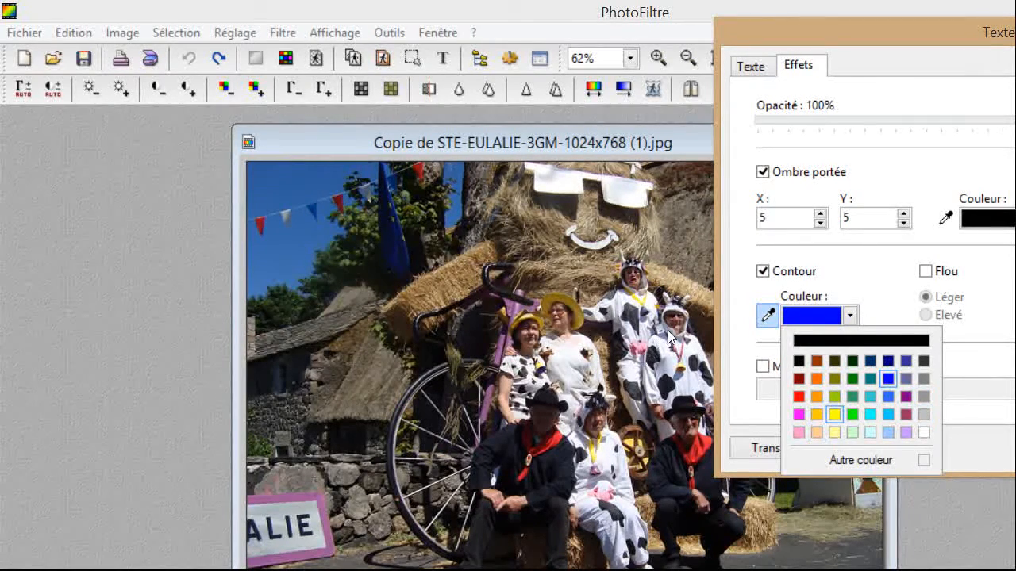
pyautogui.click(834, 415)
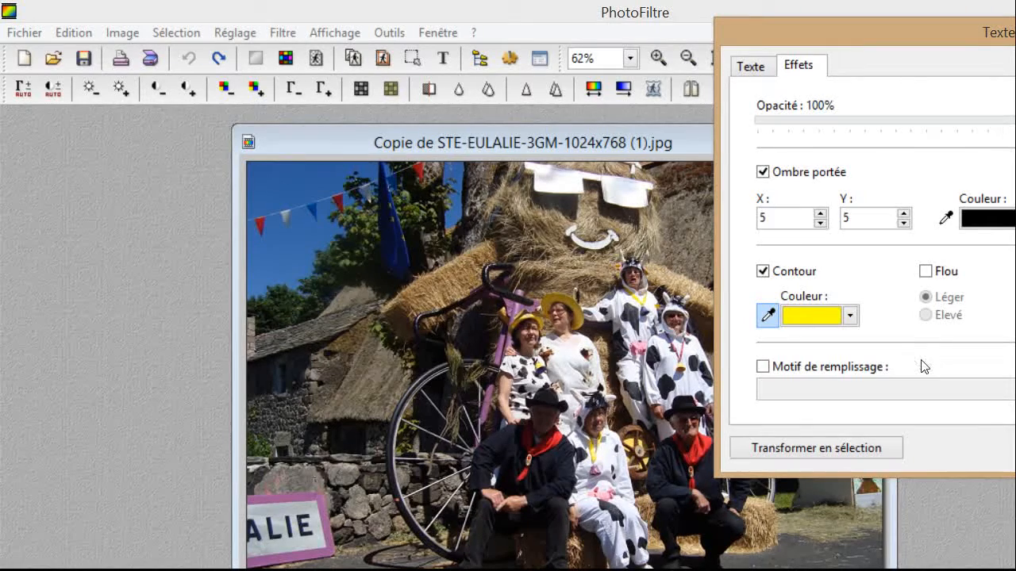
pyautogui.press('Return')
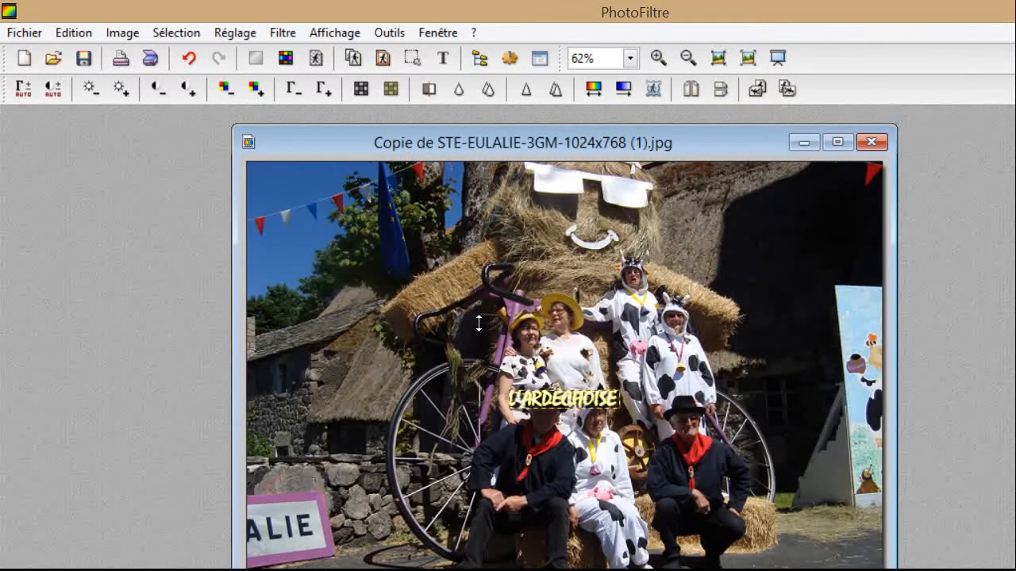
# Enlarge the L'ARDECHOISE title and drag it down toward the photo's lower left.
pyautogui.moveTo(494, 326); pyautogui.dragTo(623, 361)
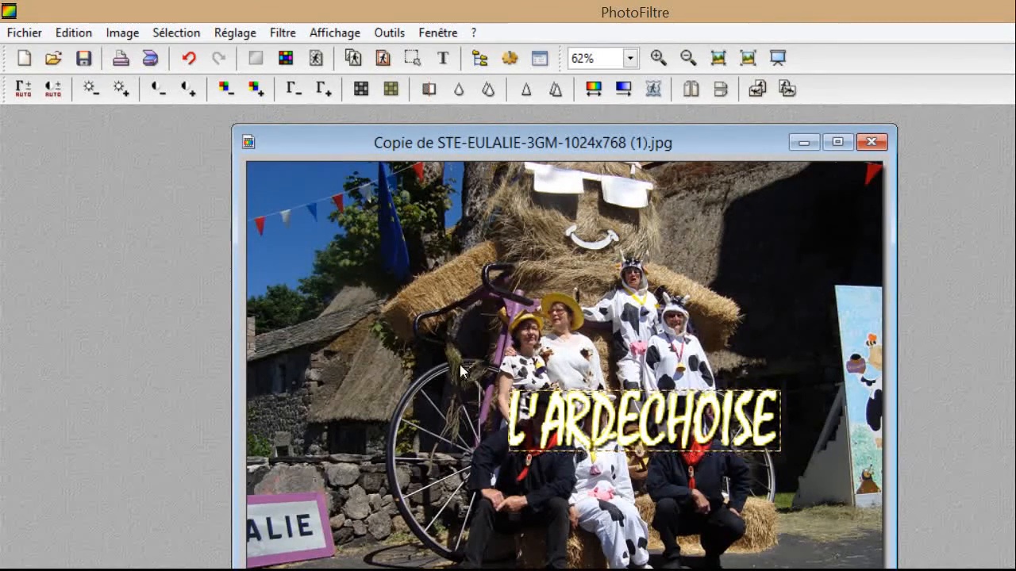
pyautogui.moveTo(469, 334); pyautogui.dragTo(394, 484)
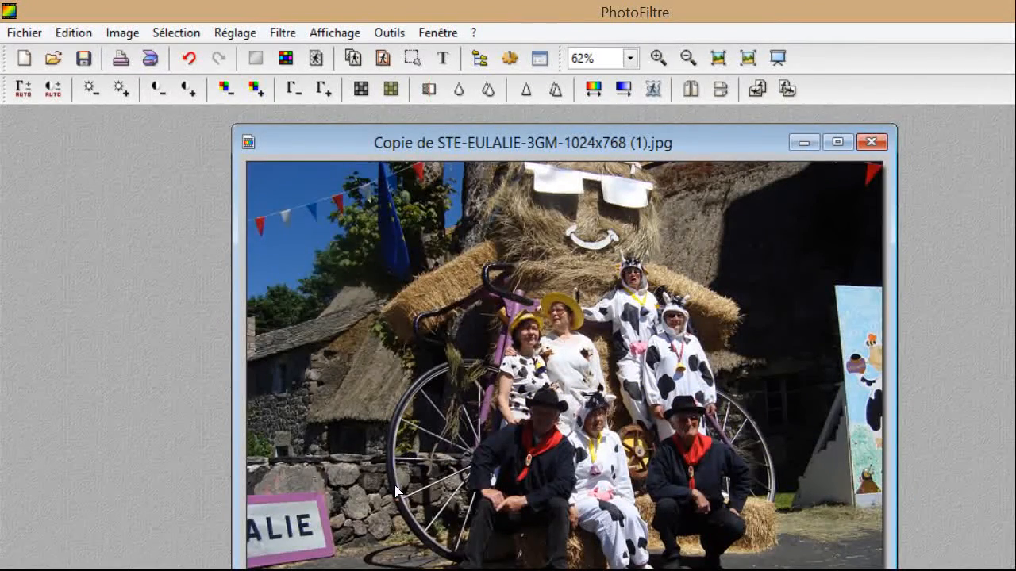
# Raise the title's Ombre portée X and Y offsets to 10 in Options de texte.
pyautogui.rightClick(460, 481)
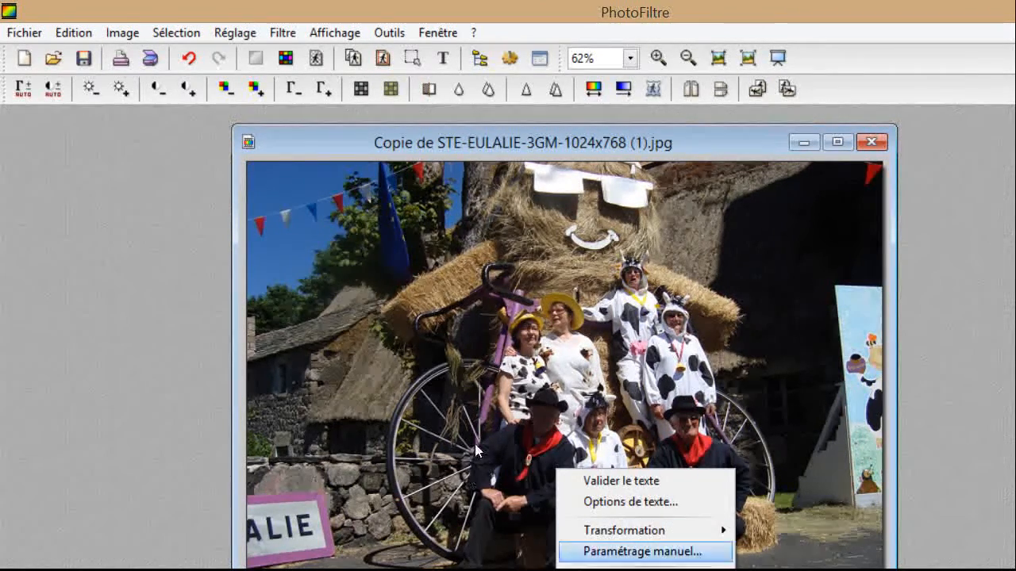
pyautogui.press('Return')
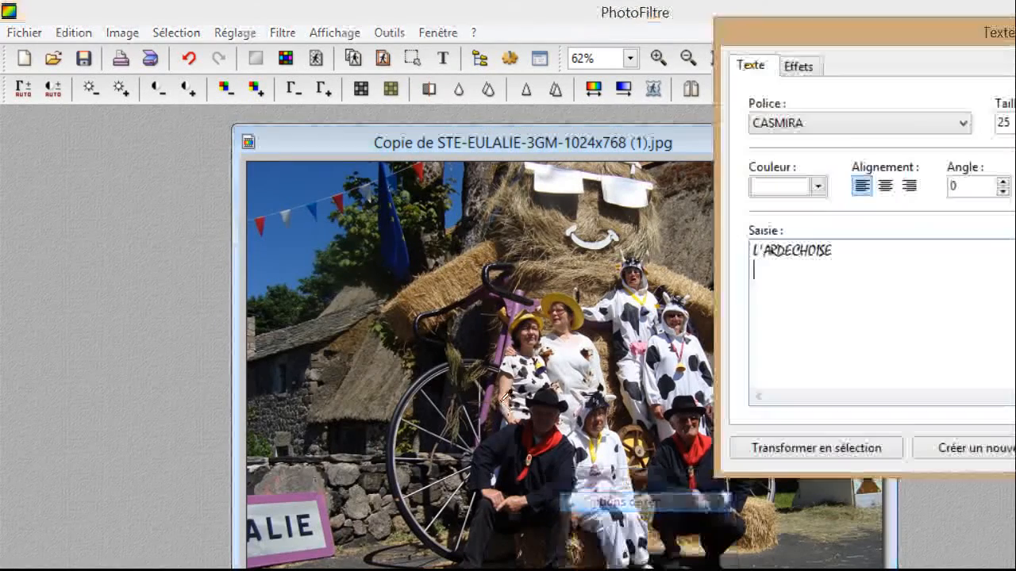
pyautogui.moveTo(754, 22); pyautogui.dragTo(505, 32)
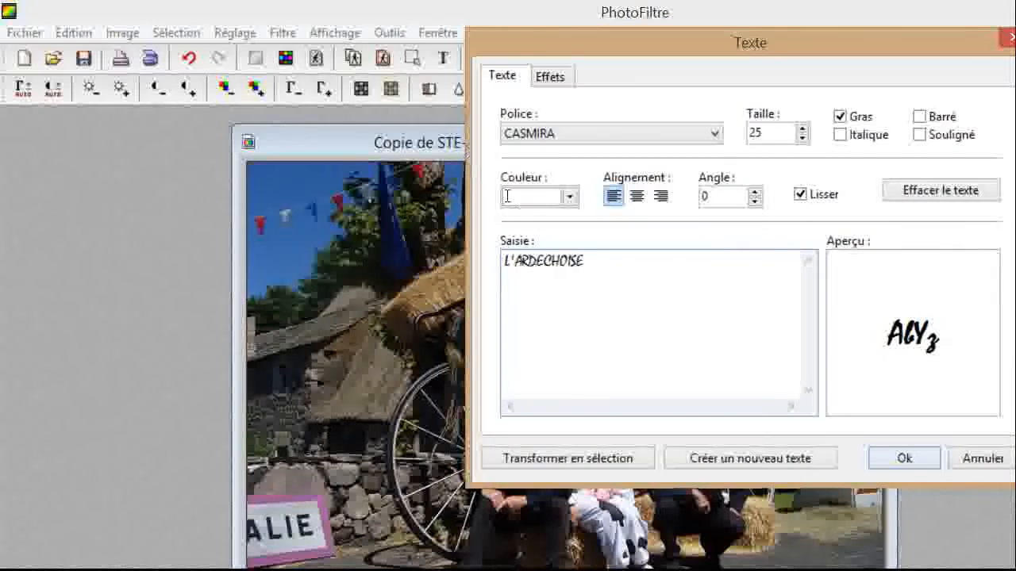
pyautogui.click(550, 76)
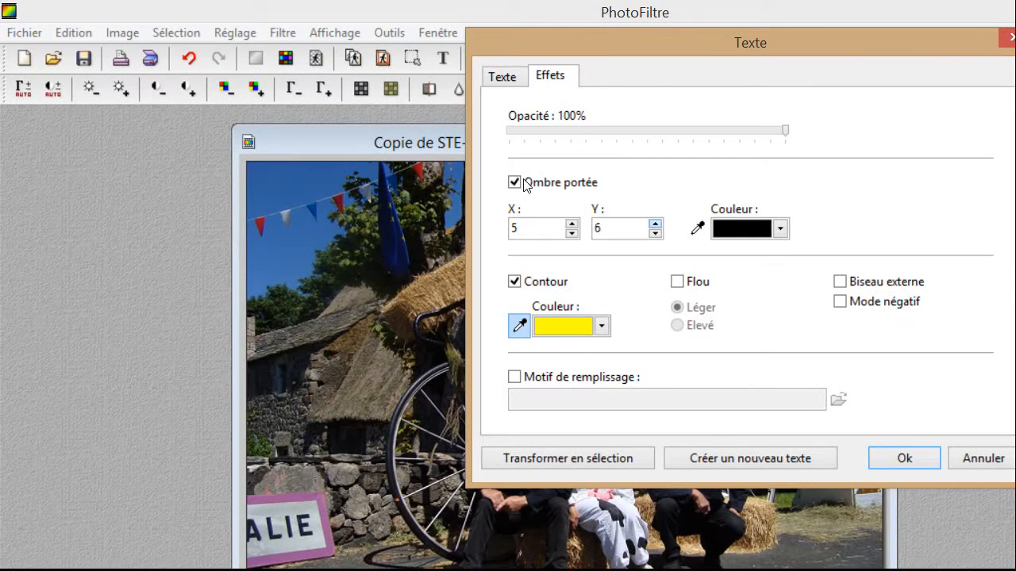
pyautogui.click(655, 224)
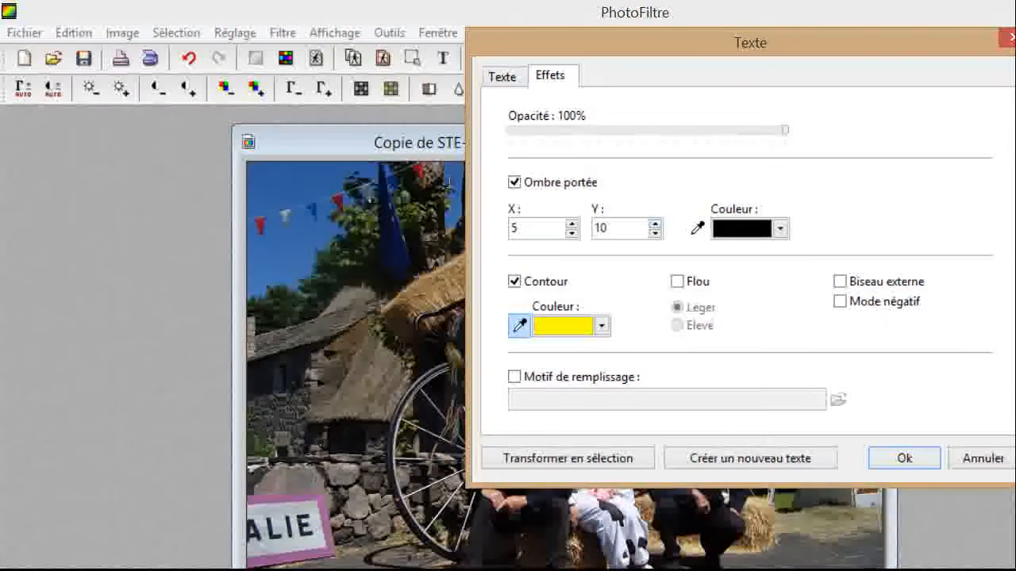
pyautogui.click(571, 224)
pyautogui.click(571, 224)
pyautogui.click(571, 224)
pyautogui.click(571, 223)
pyautogui.click(571, 224)
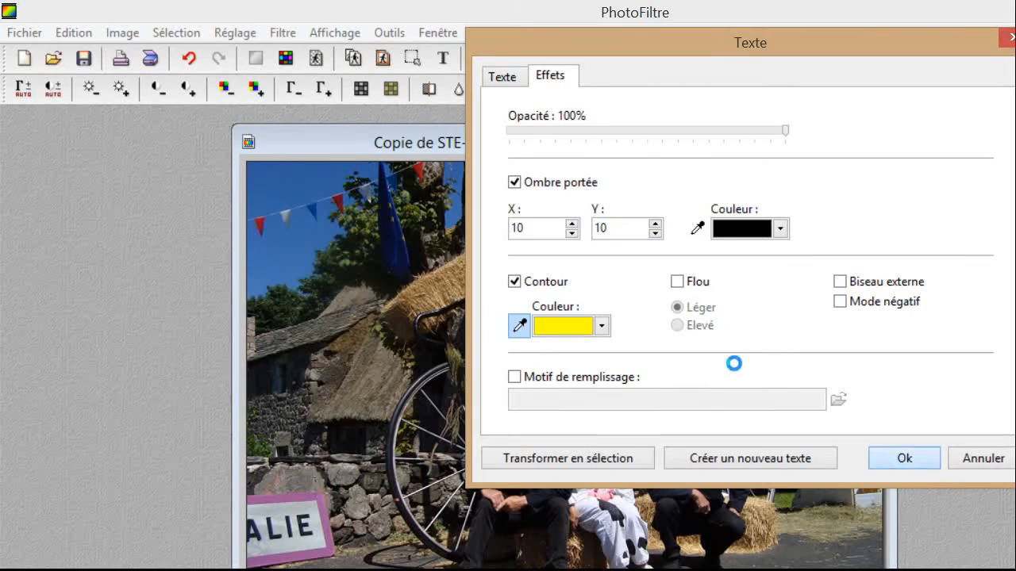
pyautogui.click(907, 459)
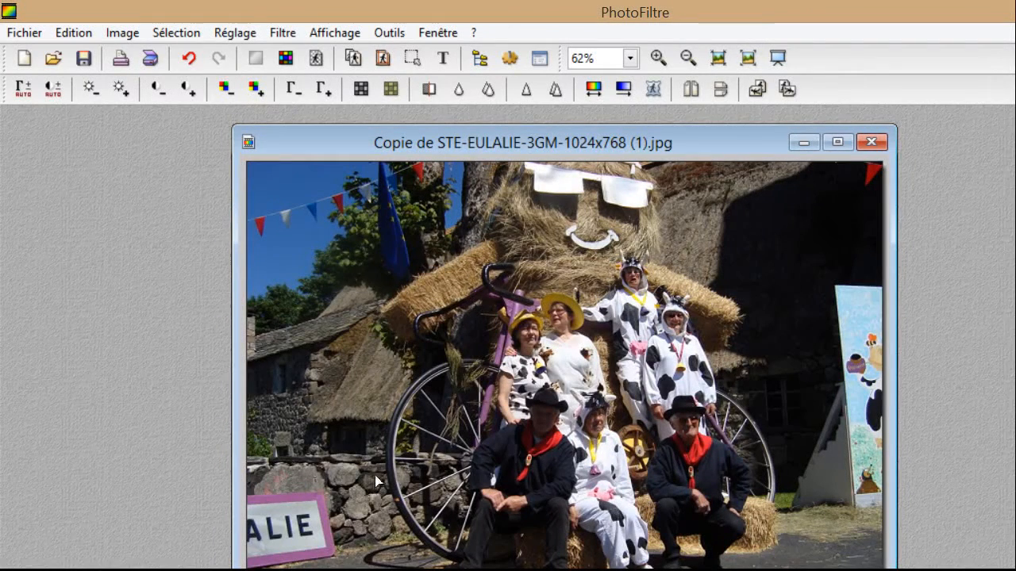
# Turn on a strong (Elevé) Flou blur for the L'ARDECHOISE text.
pyautogui.rightClick(459, 489)
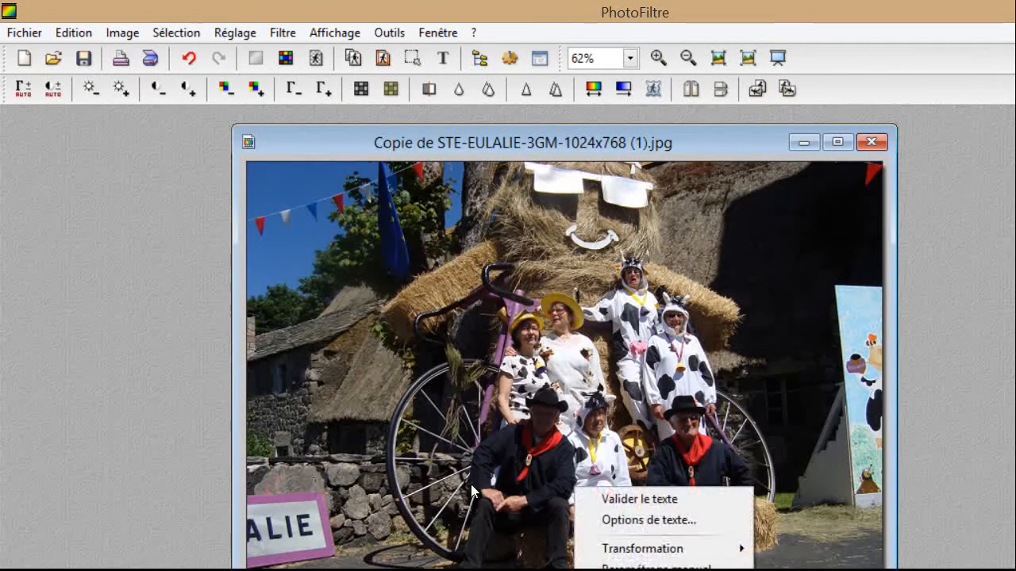
pyautogui.press('Return')
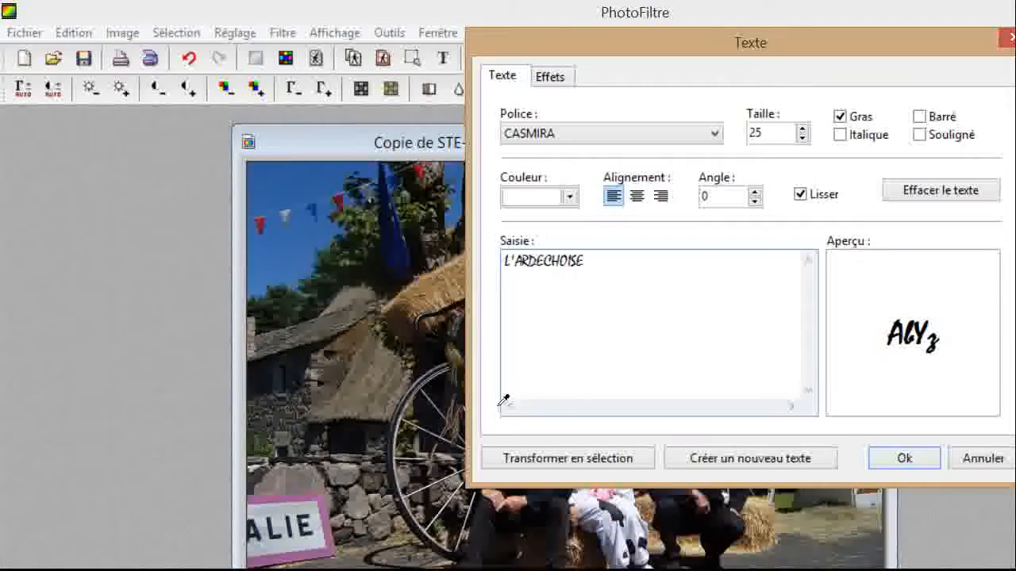
pyautogui.hotkey('ctrl', 'Tab')
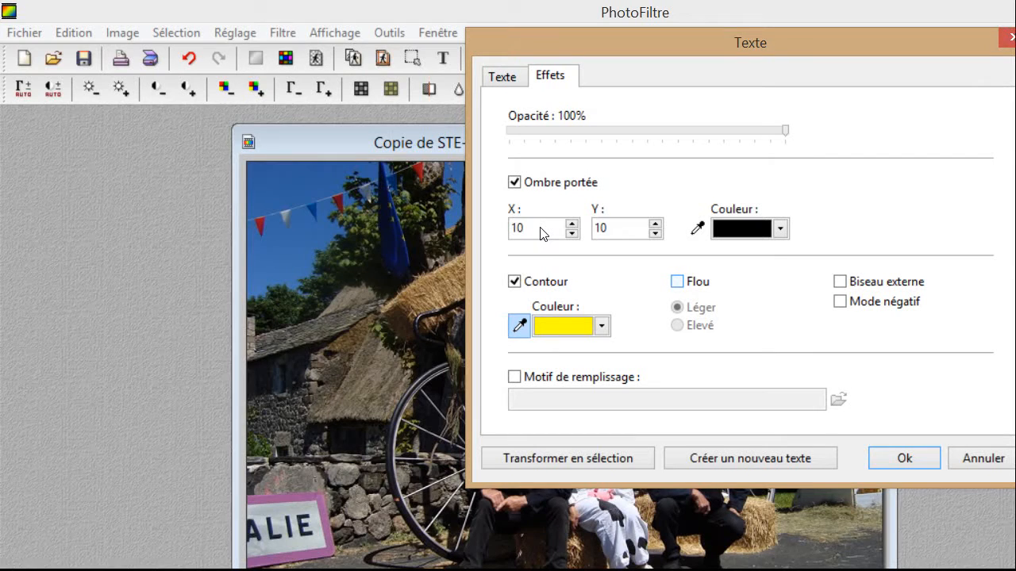
pyautogui.press('space')
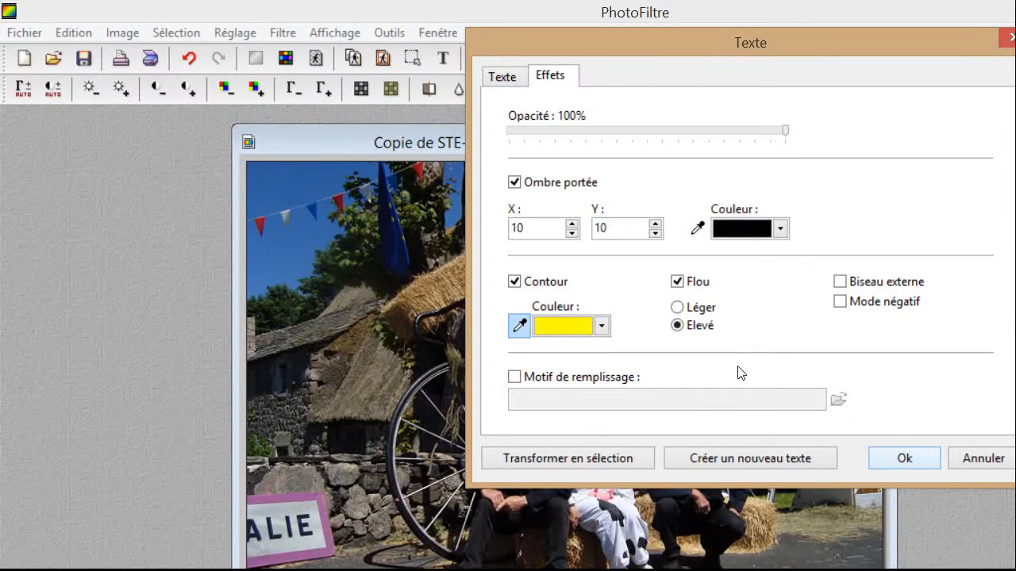
pyautogui.press('Return')
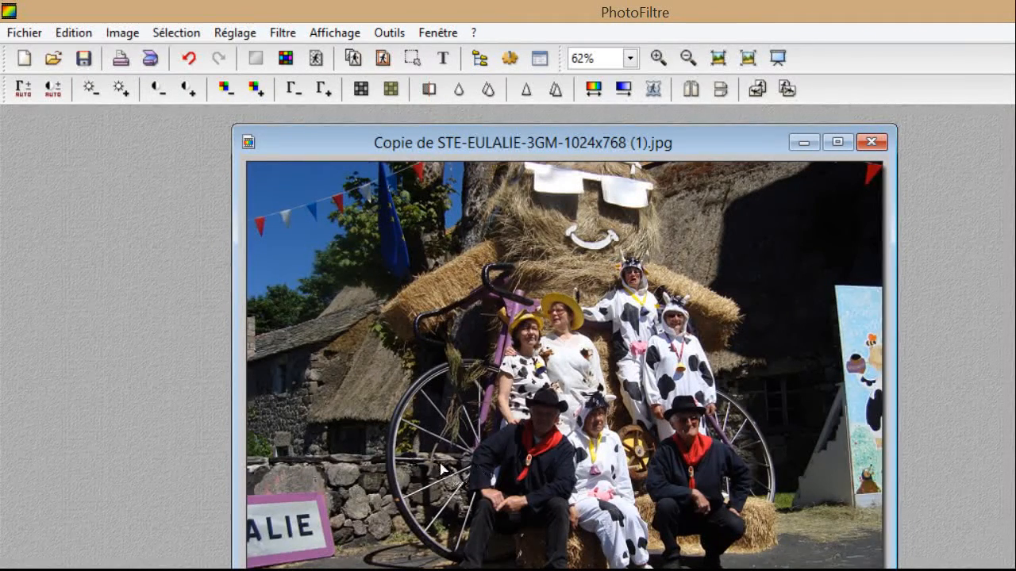
# Change the text's Contour outline to red sampled from the photo.
pyautogui.rightClick(399, 474)
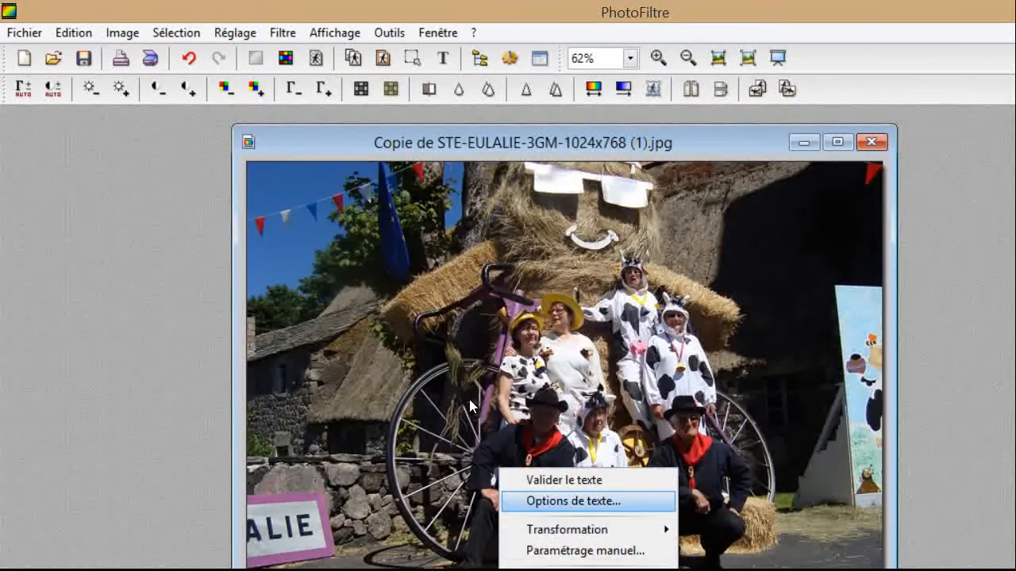
pyautogui.click(563, 501)
pyautogui.click(549, 77)
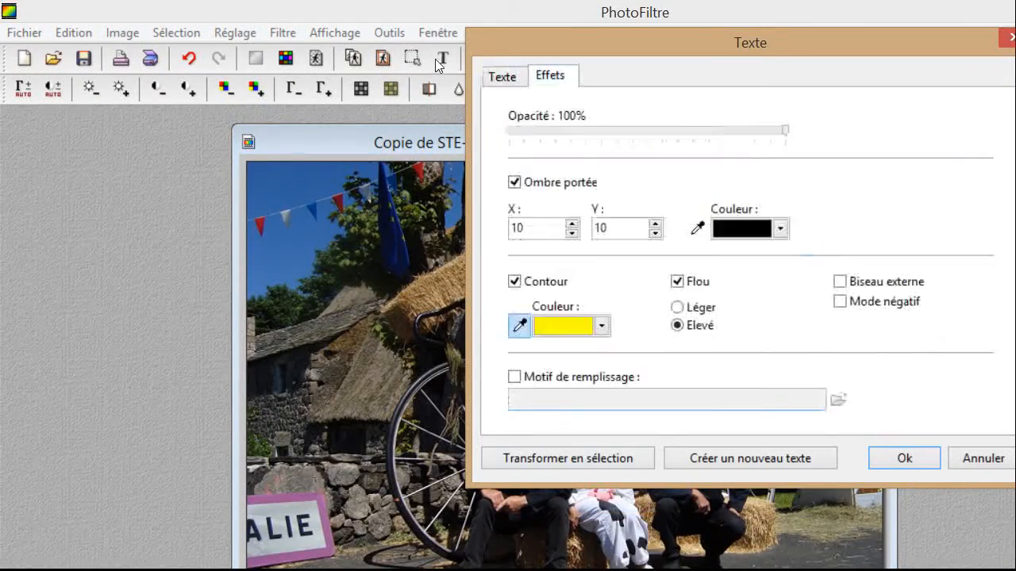
pyautogui.click(601, 326)
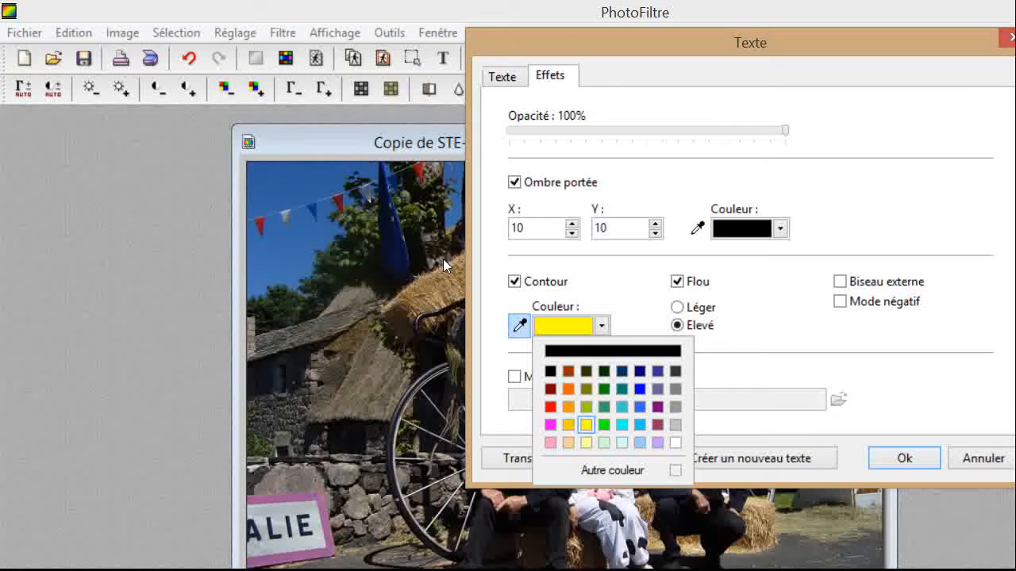
pyautogui.click(517, 324)
pyautogui.click(440, 323)
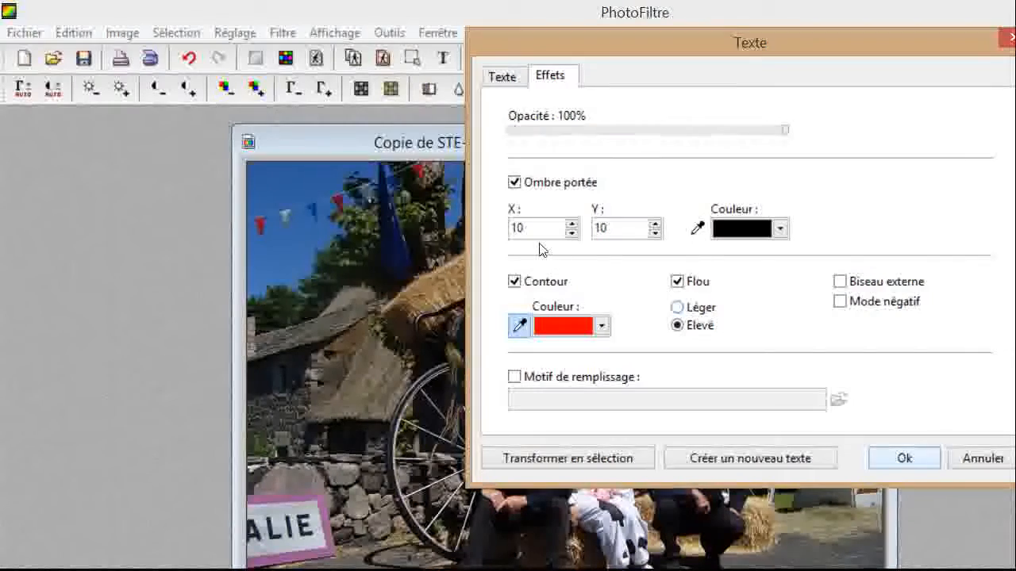
pyautogui.press('Return')
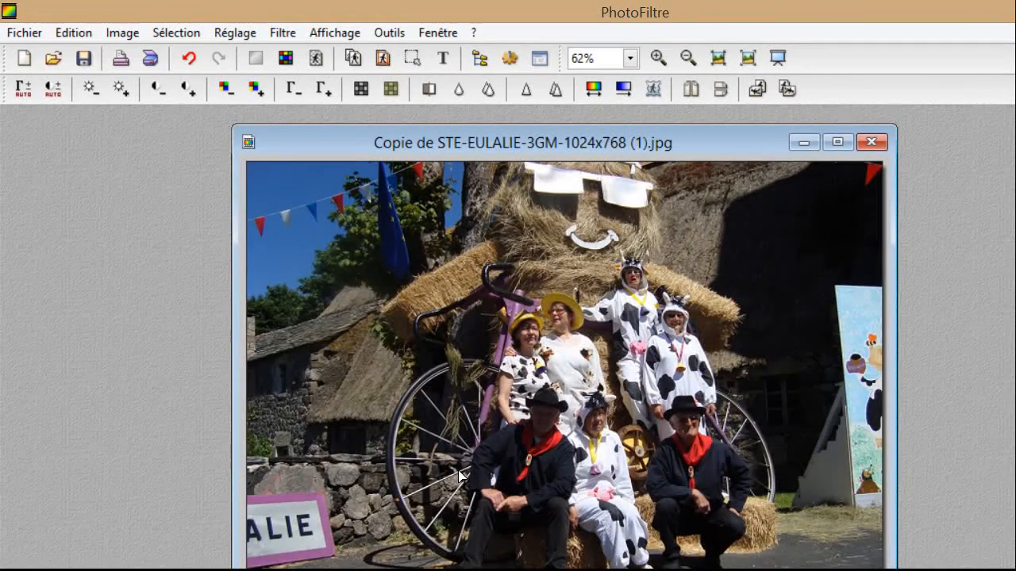
# Uncheck Flou to remove the blur from the L'ARDECHOISE text.
pyautogui.rightClick(595, 488)
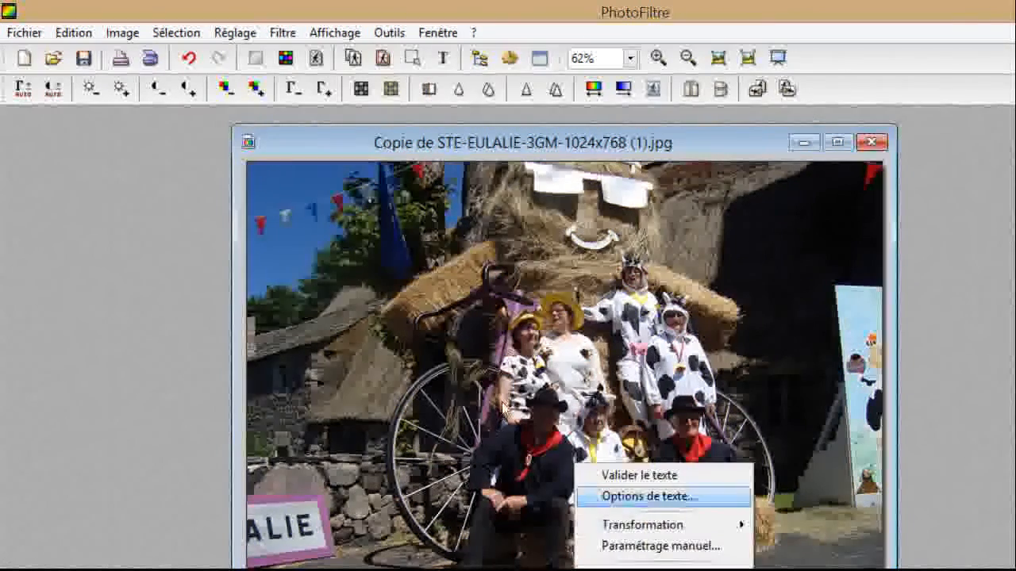
pyautogui.click(658, 434)
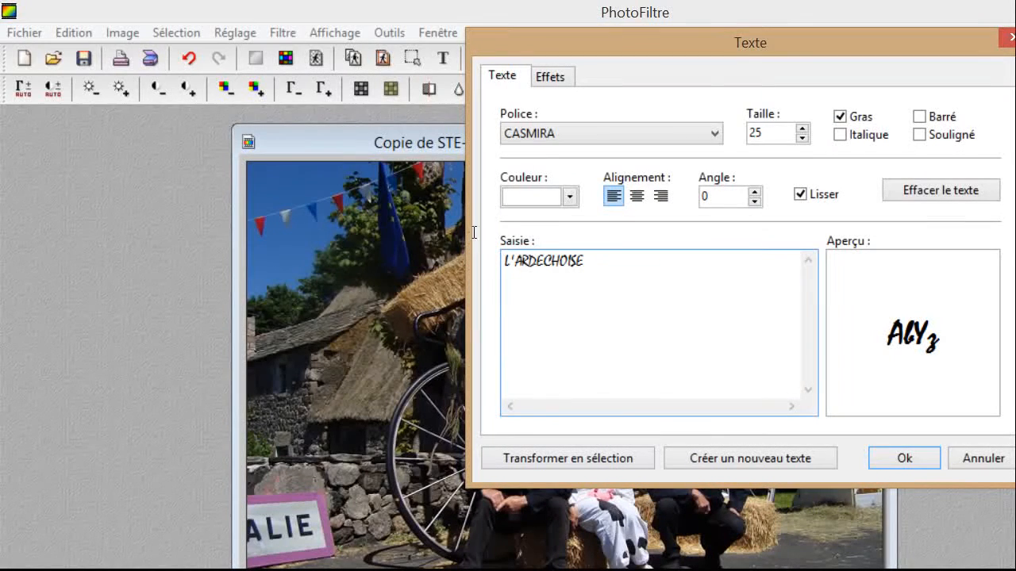
pyautogui.hotkey('ctrl', 'Tab')
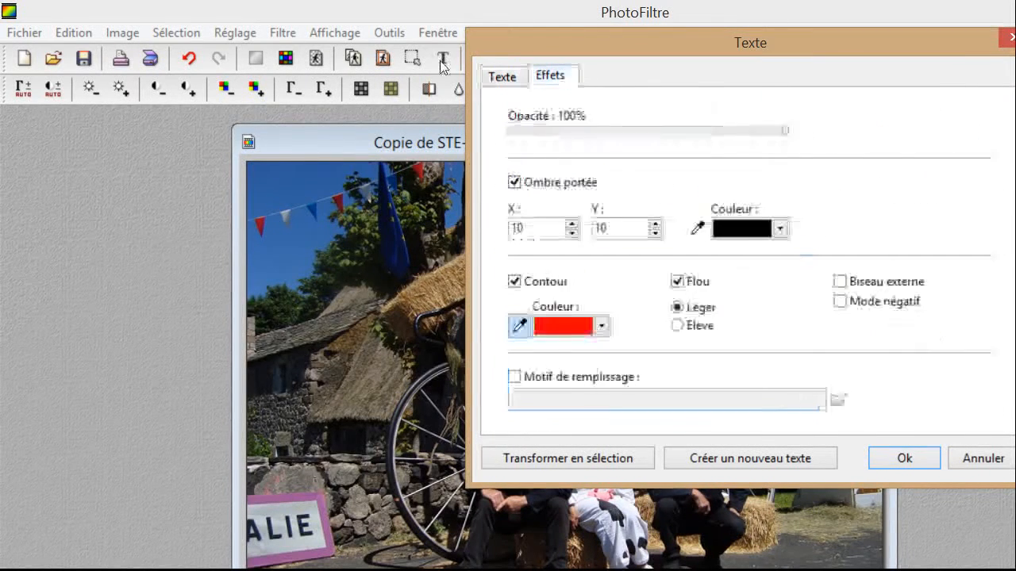
pyautogui.click(677, 281)
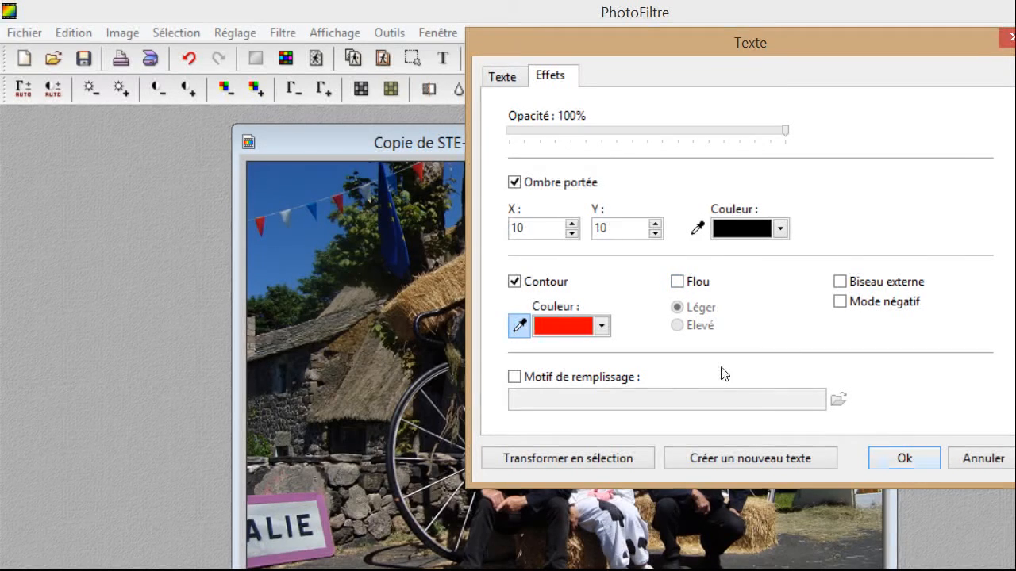
pyautogui.press('Escape')
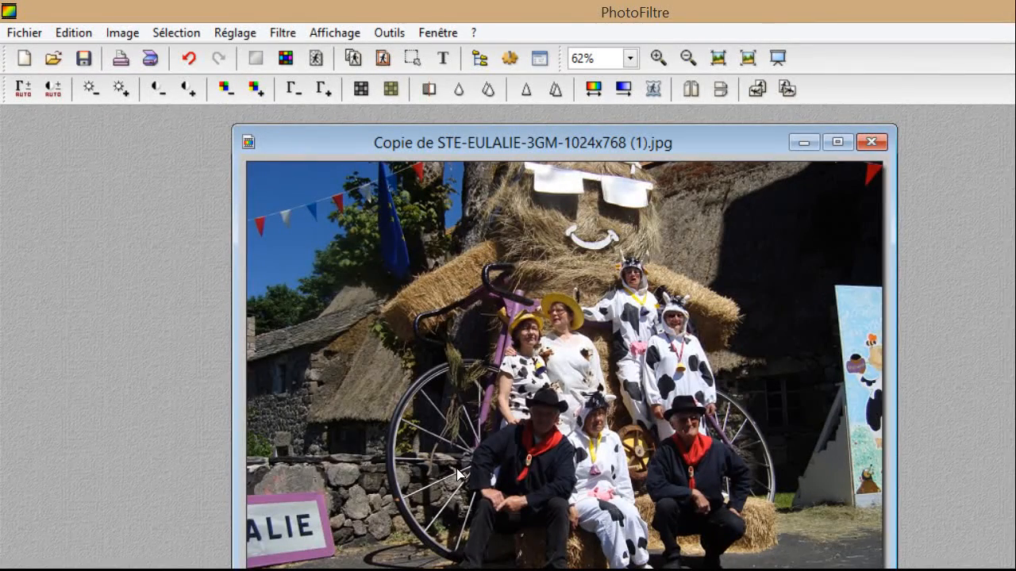
# Enable Biseau externe (outer bevel) on the text and confirm with Ok.
pyautogui.rightClick(427, 485)
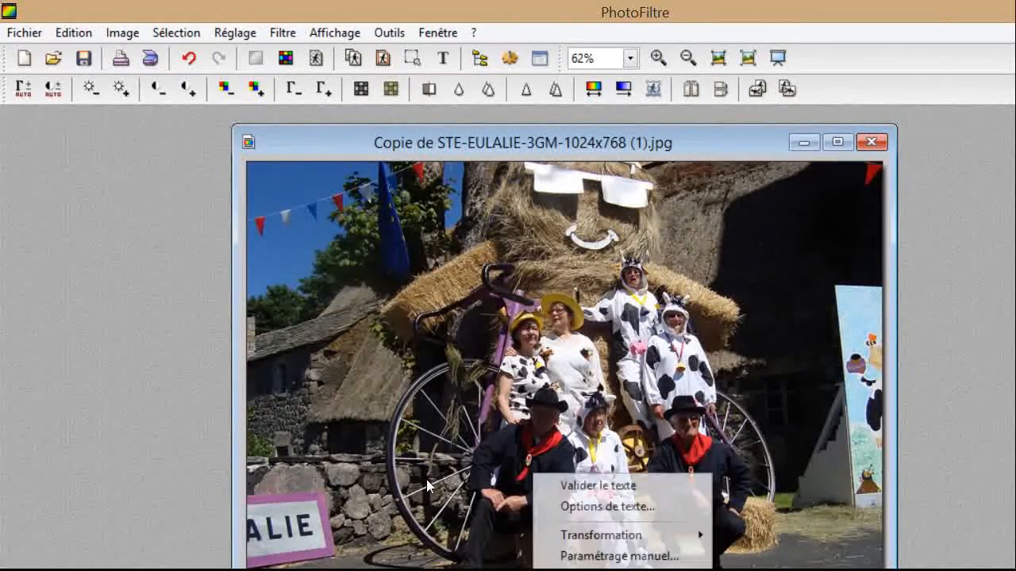
pyautogui.click(588, 507)
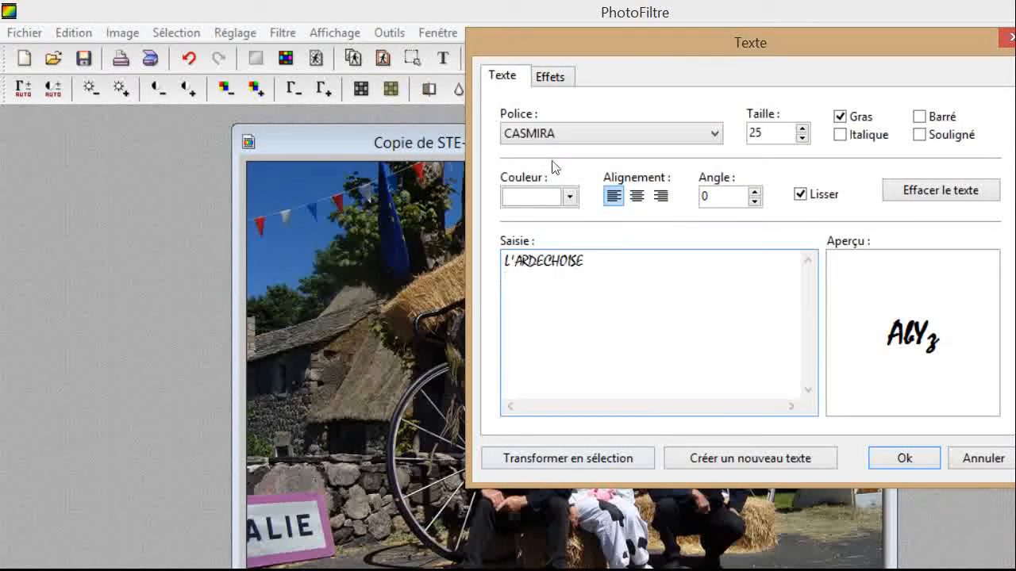
pyautogui.click(550, 77)
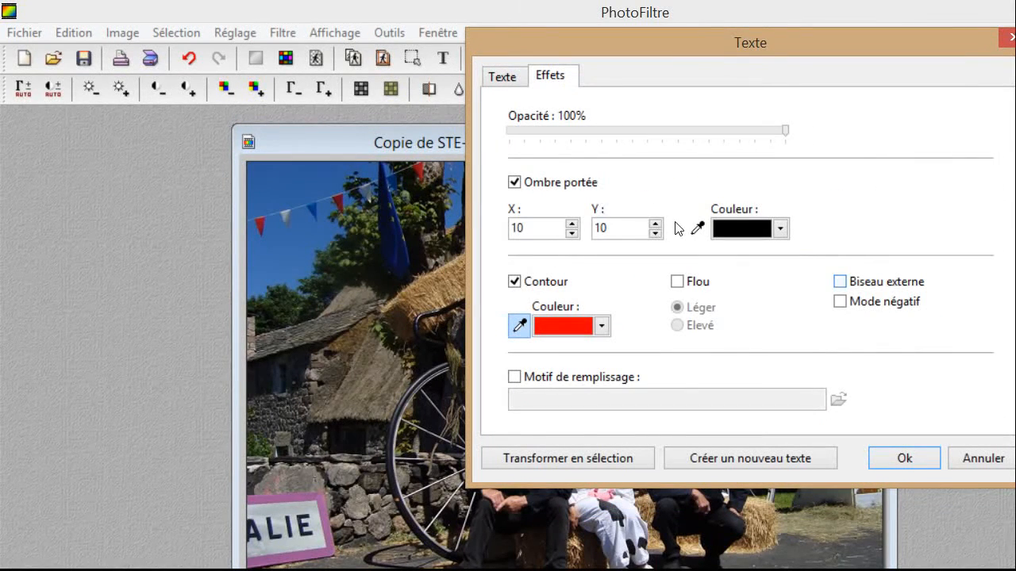
pyautogui.press('space')
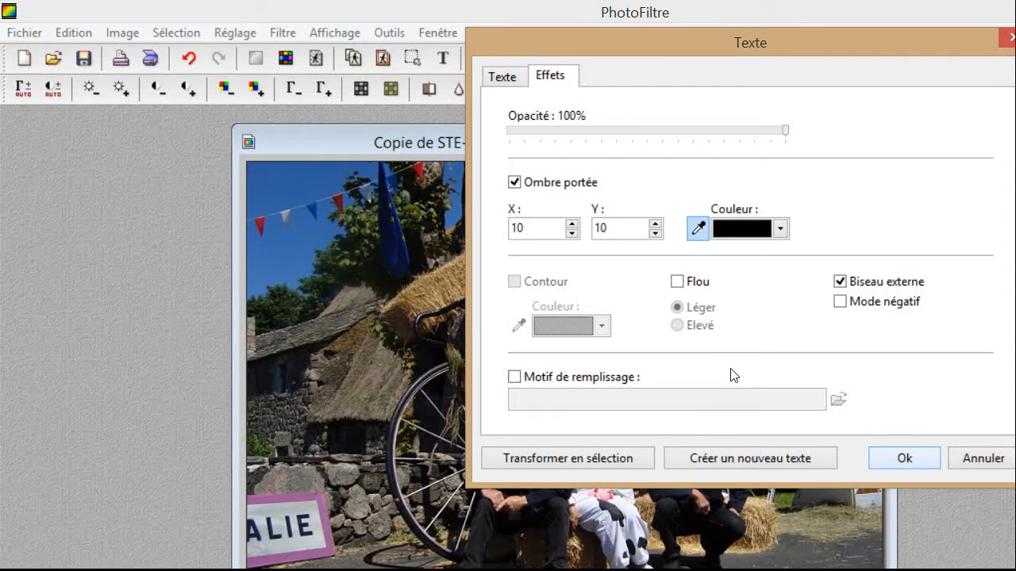
pyautogui.press('Return')
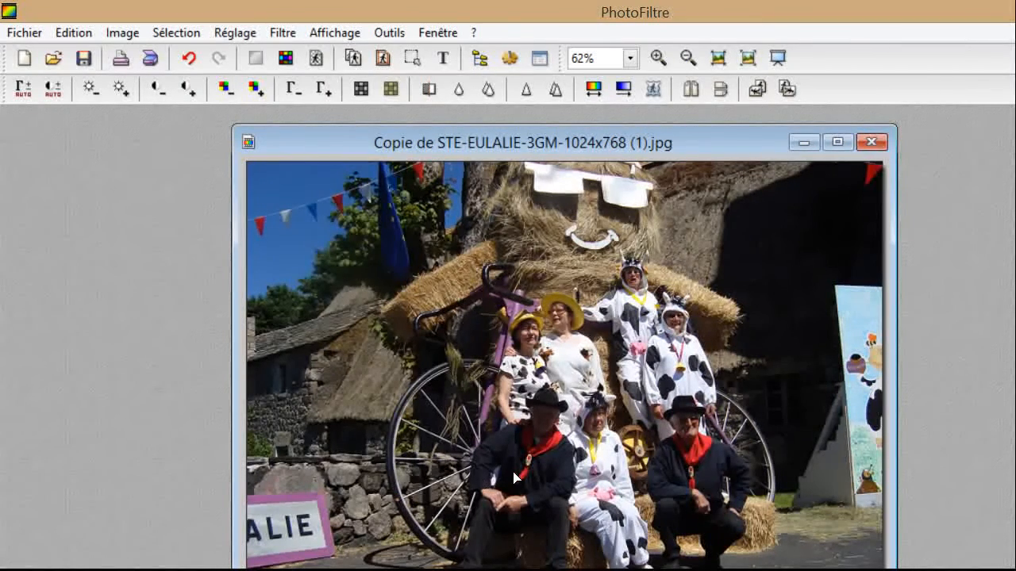
# Re-check the red Contour outline in Options de texte's Effets tab and apply.
pyautogui.rightClick(459, 469)
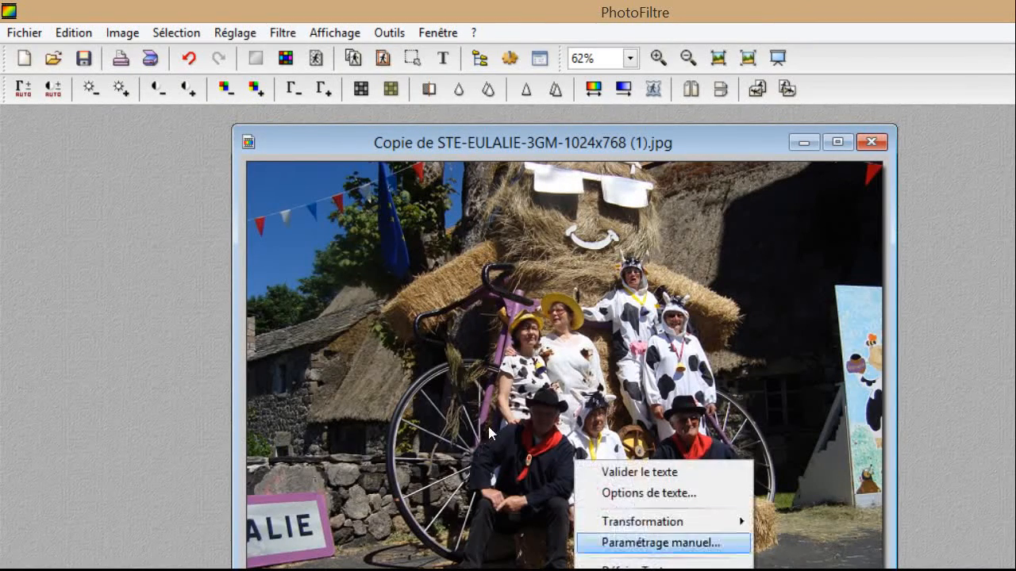
pyautogui.click(648, 493)
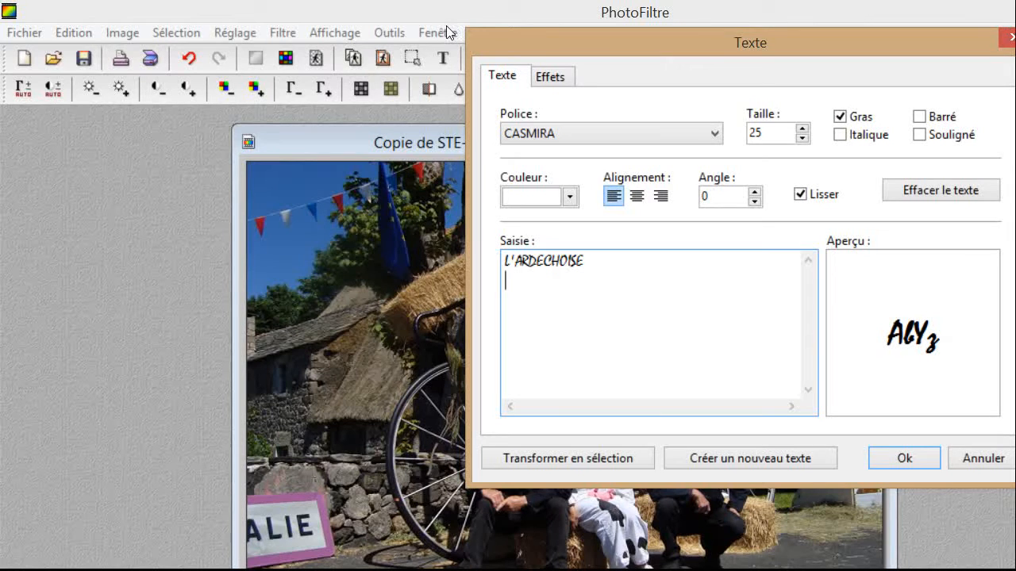
pyautogui.hotkey('ctrl', 'Tab')
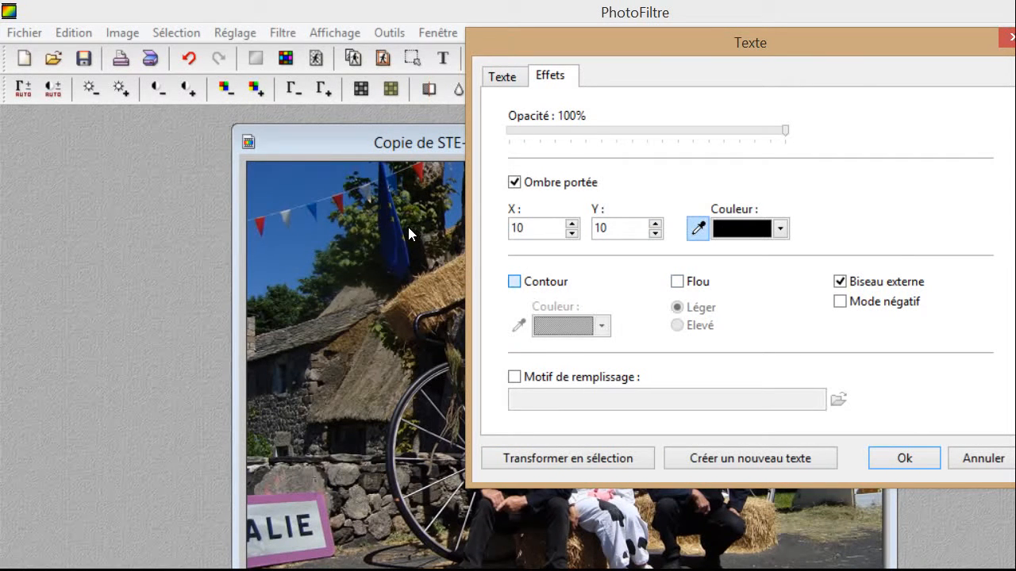
pyautogui.press('space')
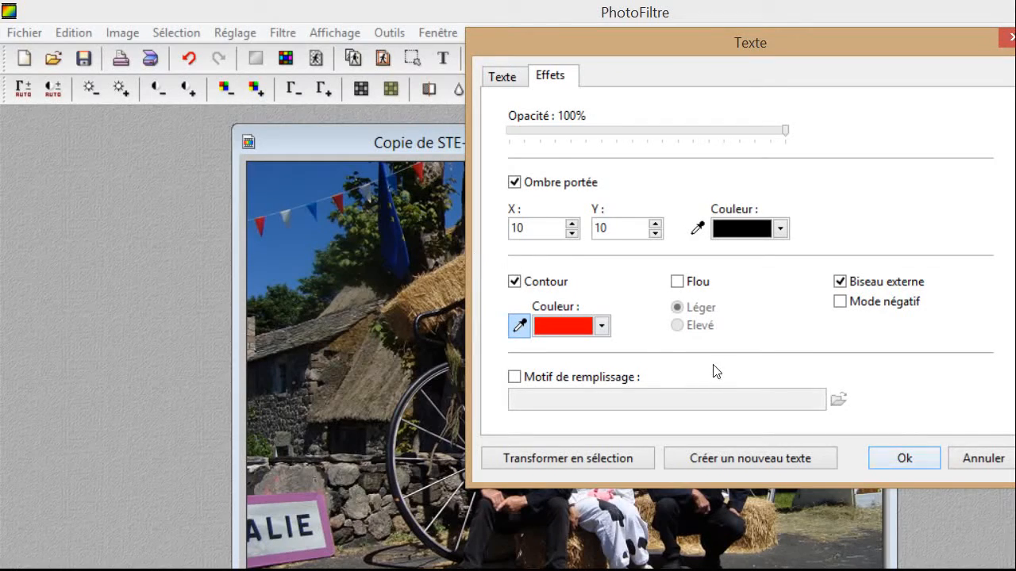
pyautogui.press('Return')
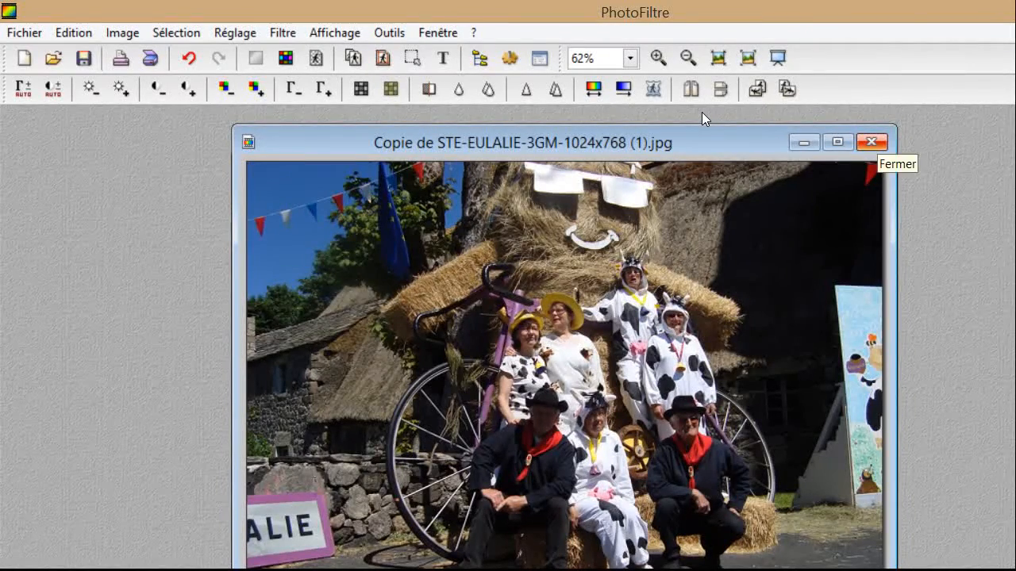
# Close the titled photo, saving it as TITRE.jpg with JPEG compression 90.
pyautogui.click(871, 141)
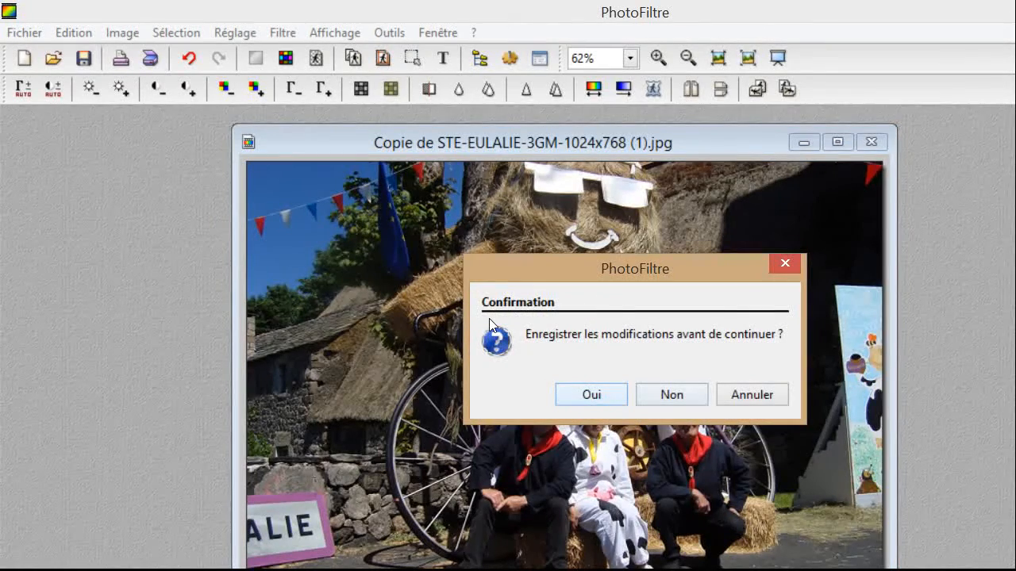
pyautogui.press('Return')
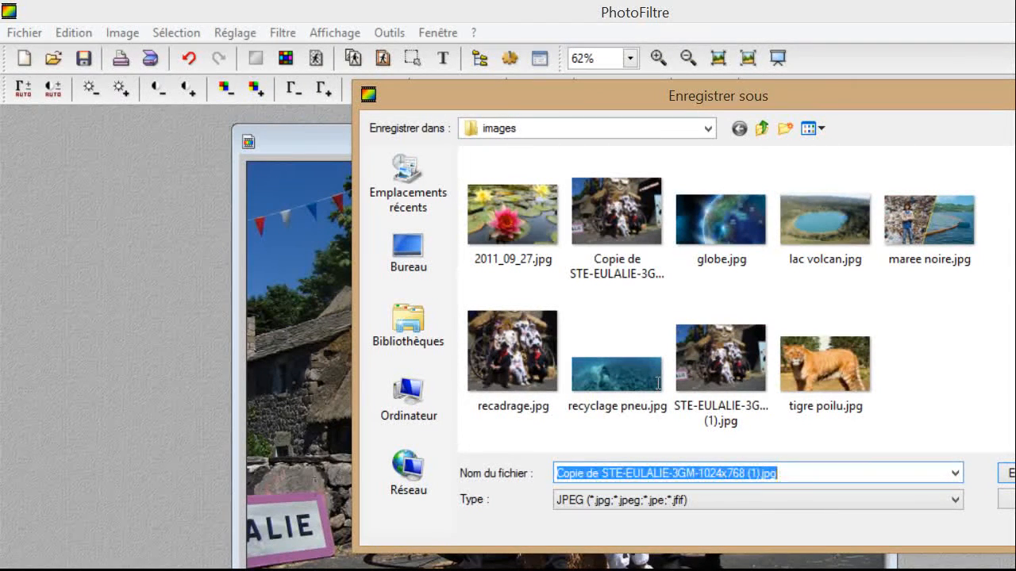
pyautogui.write('TITRE')
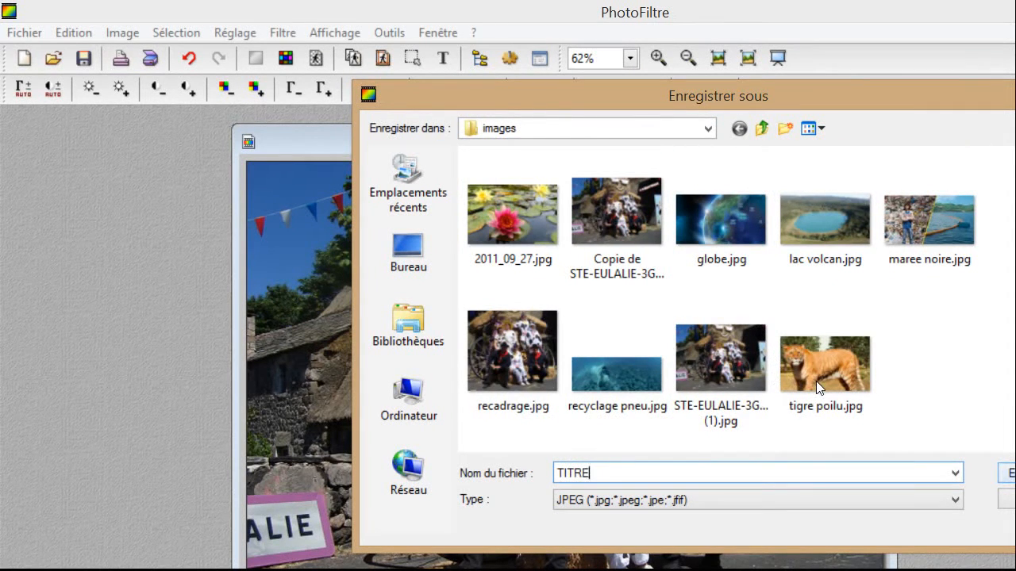
pyautogui.press('Return')
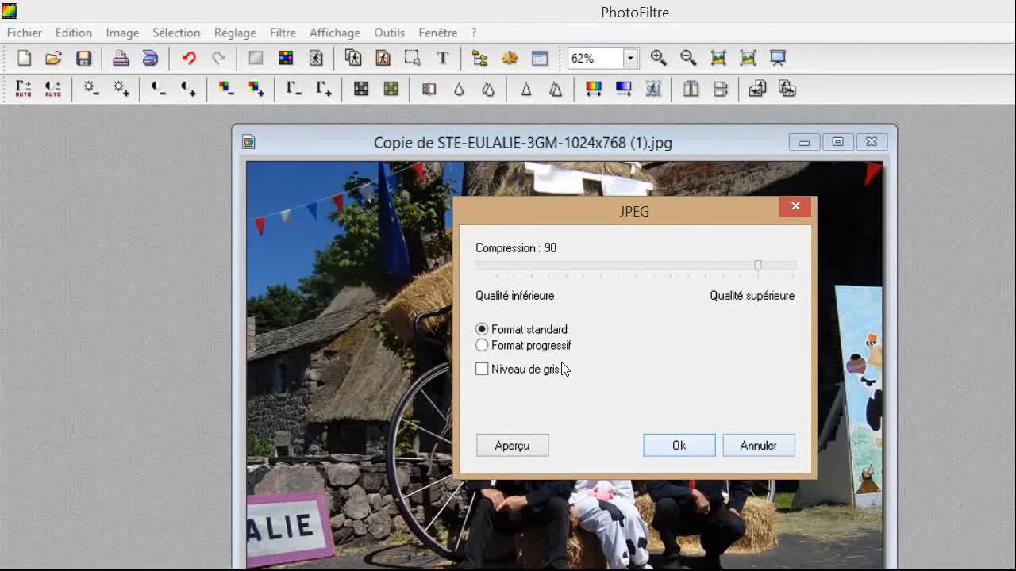
pyautogui.press('Return')
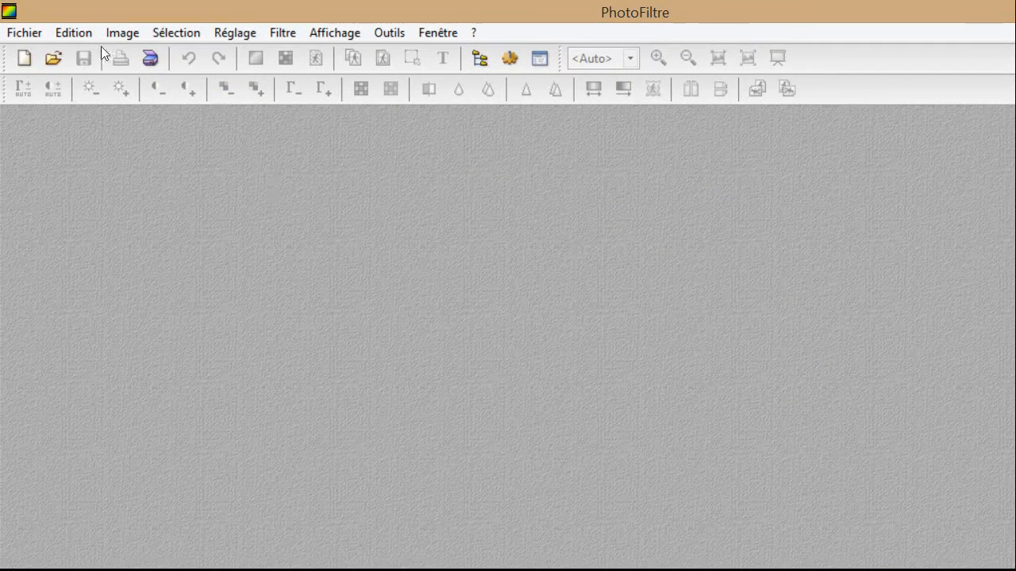
# Reopen the original photo STE-EULALIE-3GM-1024x768 (1).jpg.
pyautogui.click(42, 46)
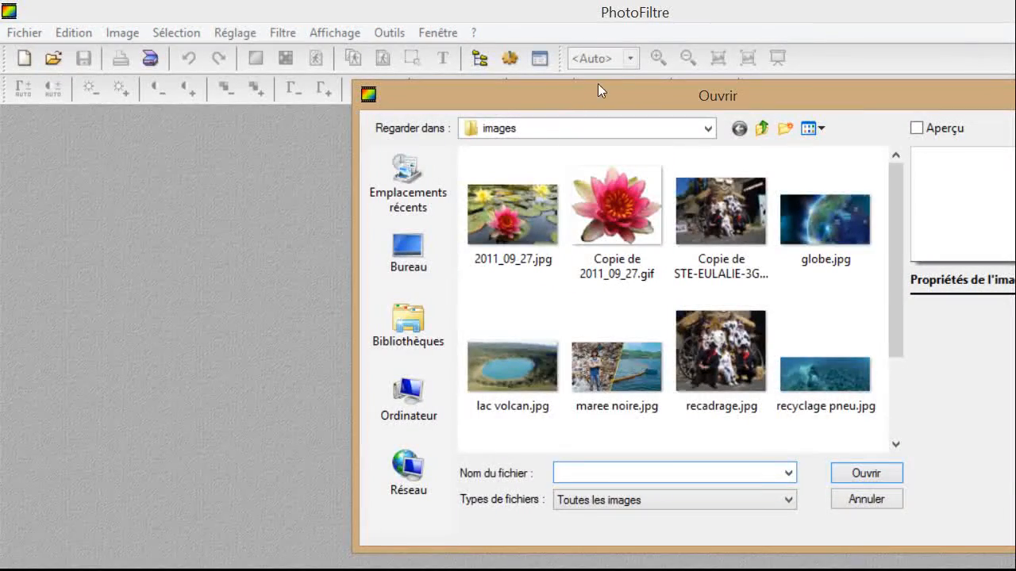
pyautogui.moveTo(638, 70); pyautogui.dragTo(632, 104)
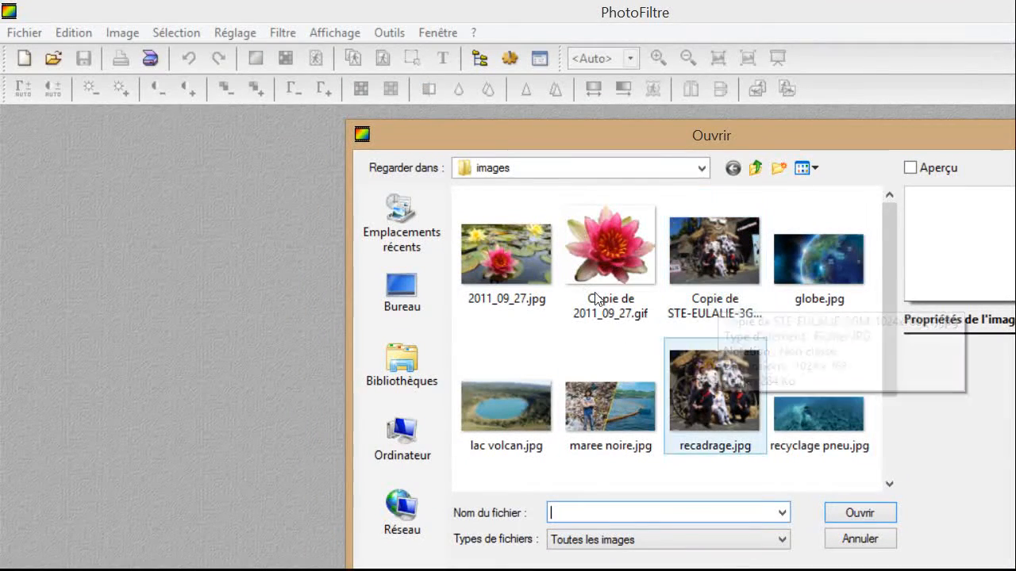
pyautogui.scroll(-2, 723, 341)
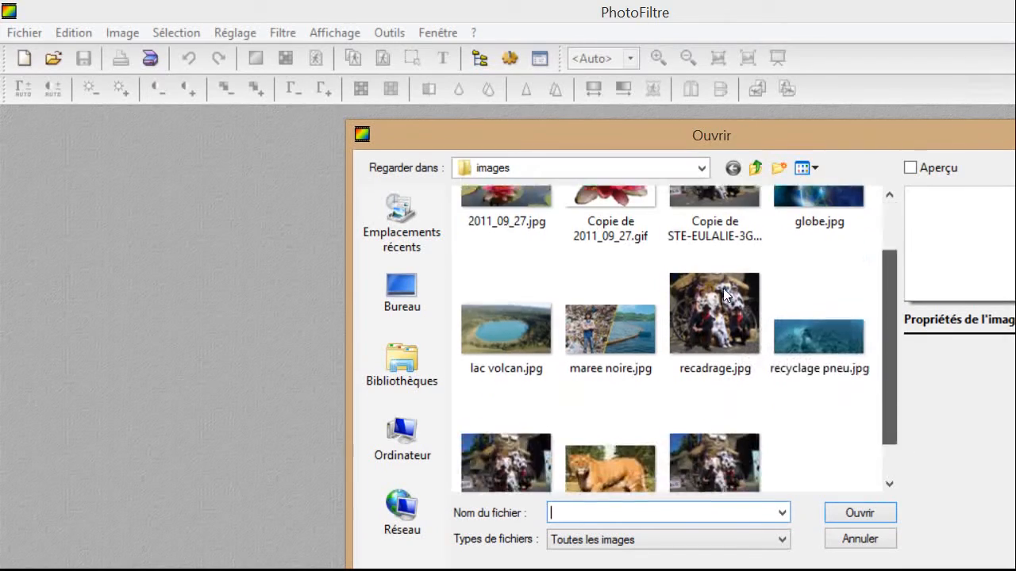
pyautogui.click(506, 421)
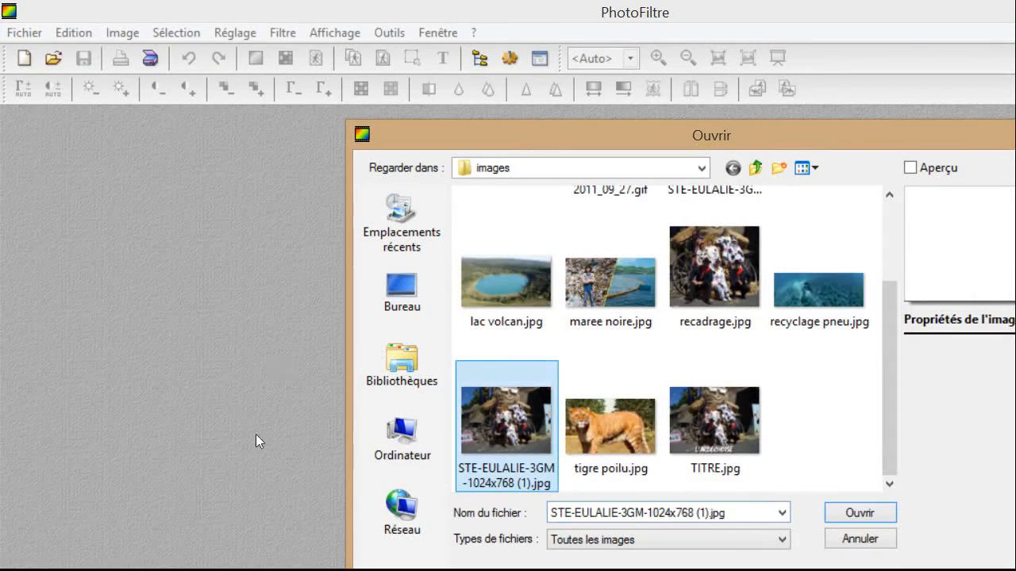
pyautogui.click(861, 514)
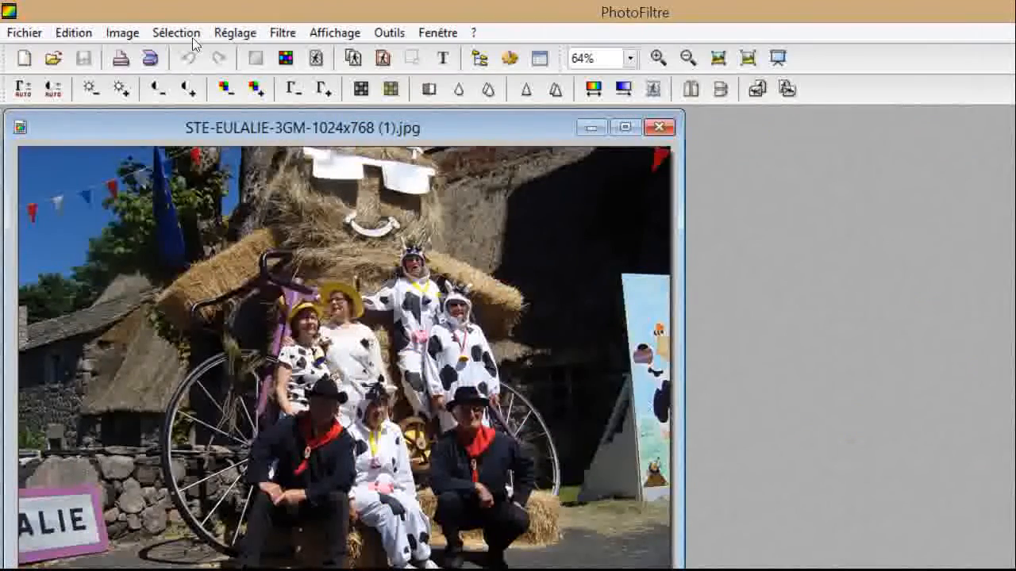
# Duplicate the photo, close the original, and keep only the copy open.
pyautogui.click(125, 35)
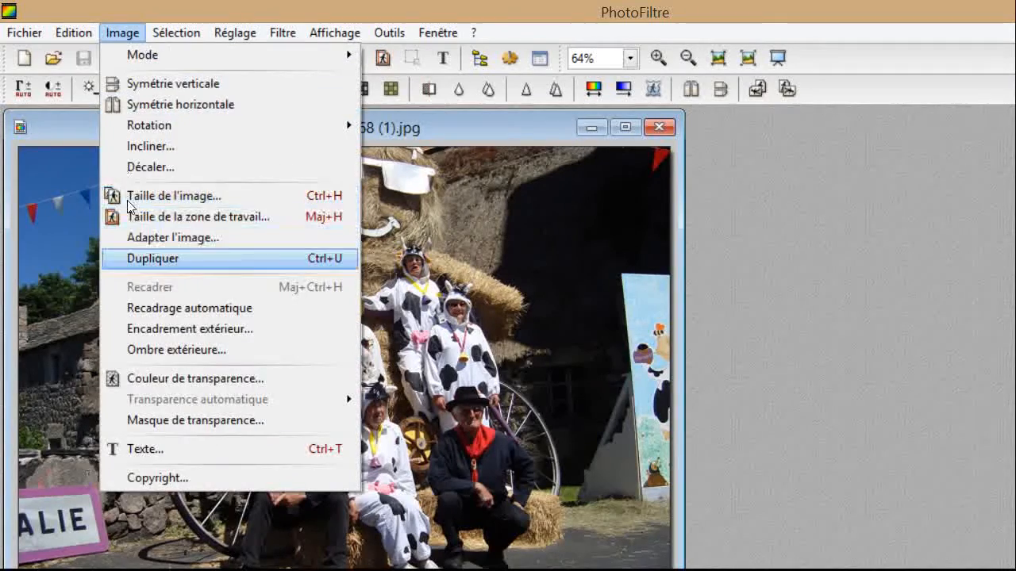
pyautogui.press('Return')
pyautogui.moveTo(384, 133); pyautogui.dragTo(531, 202)
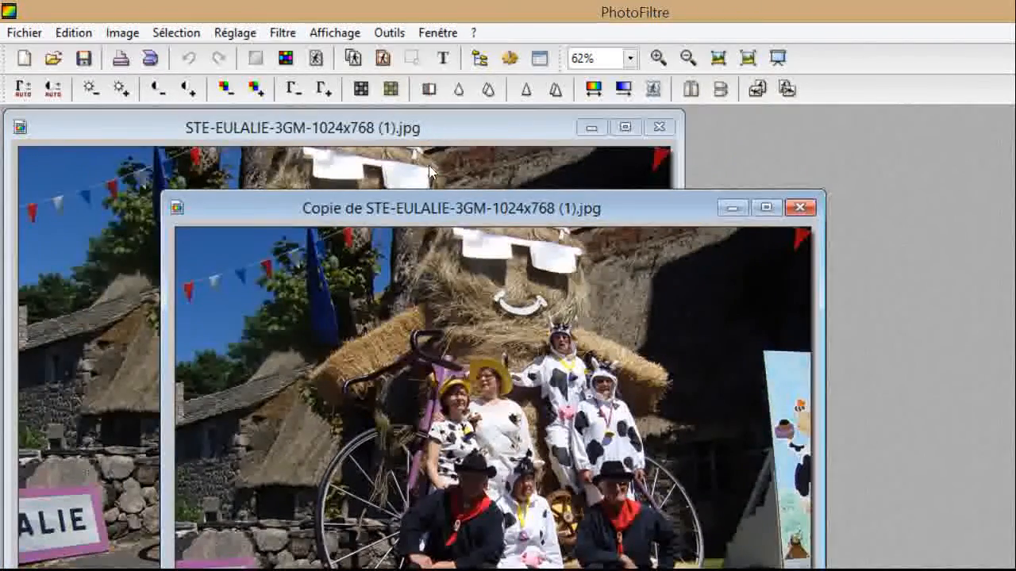
pyautogui.click(659, 127)
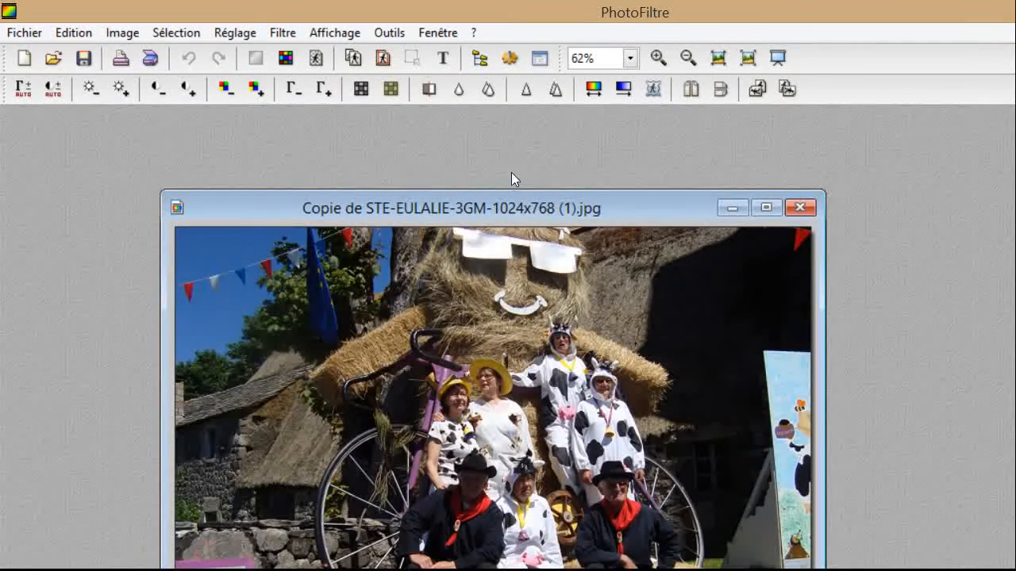
pyautogui.moveTo(516, 172); pyautogui.dragTo(574, 109)
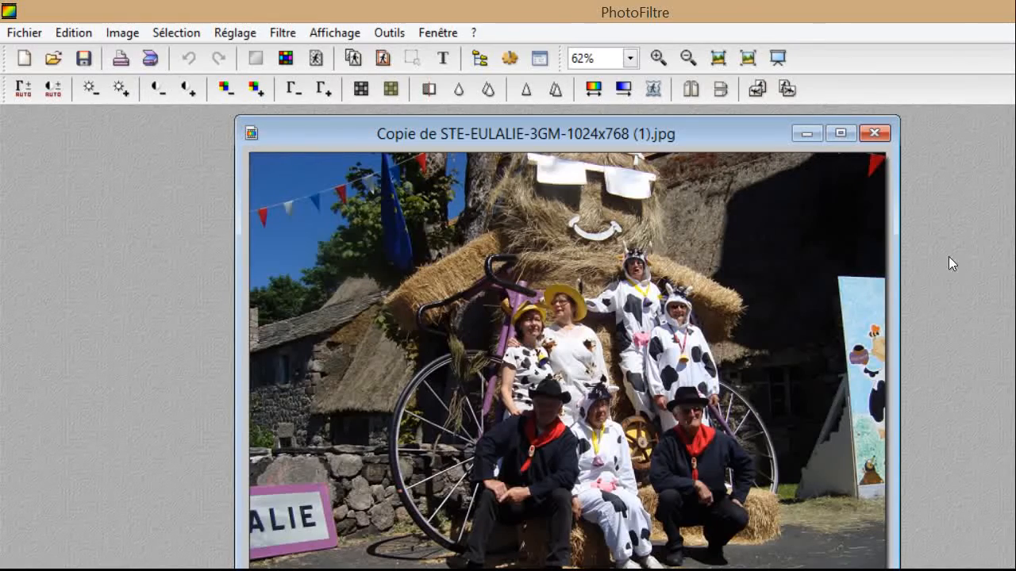
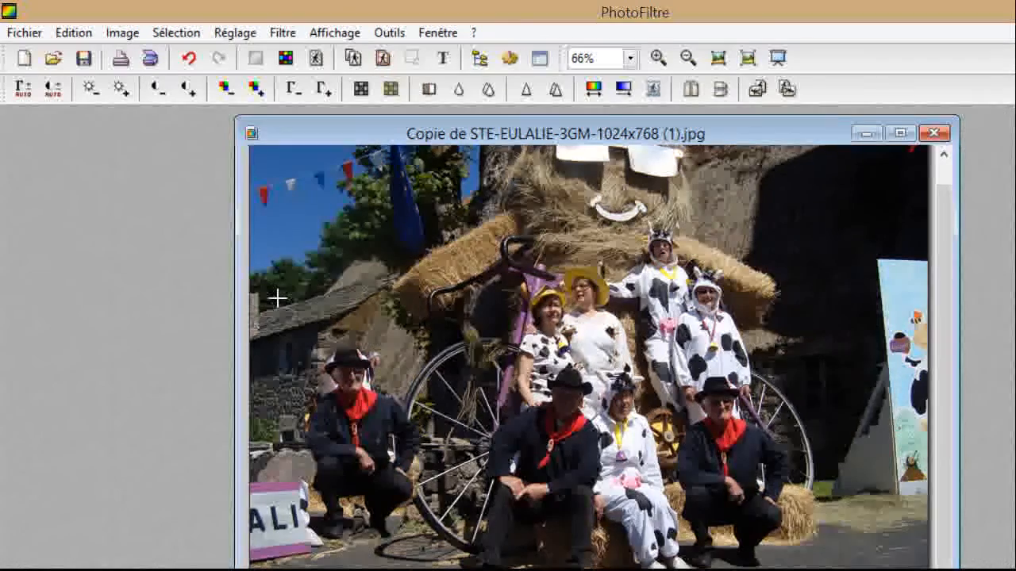
# Zoom from 66% to 400% on the man in the black hat at the photo's left.
pyautogui.scroll(1, 281, 308)
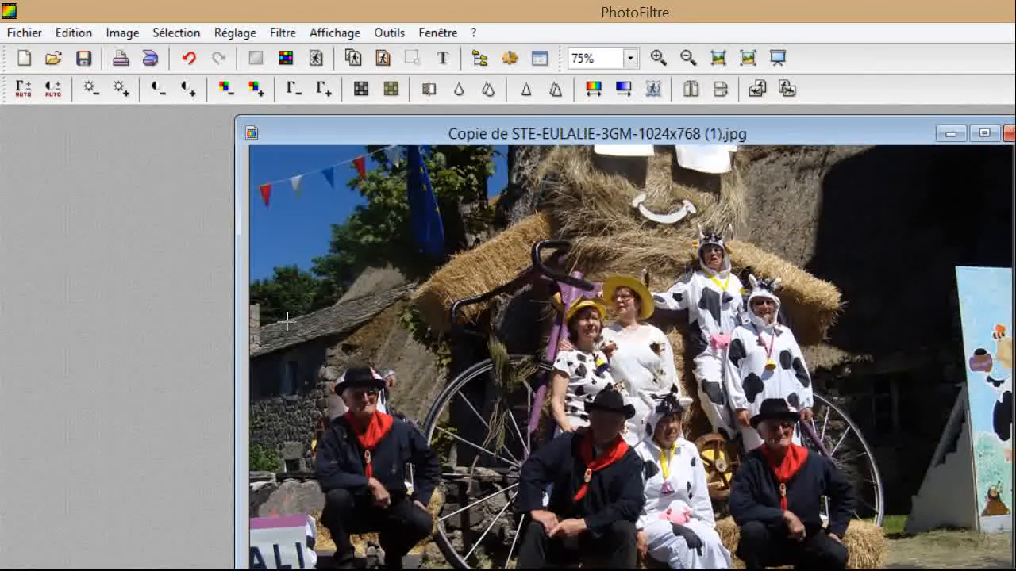
pyautogui.scroll(1, 302, 322)
pyautogui.scroll(2, 329, 308)
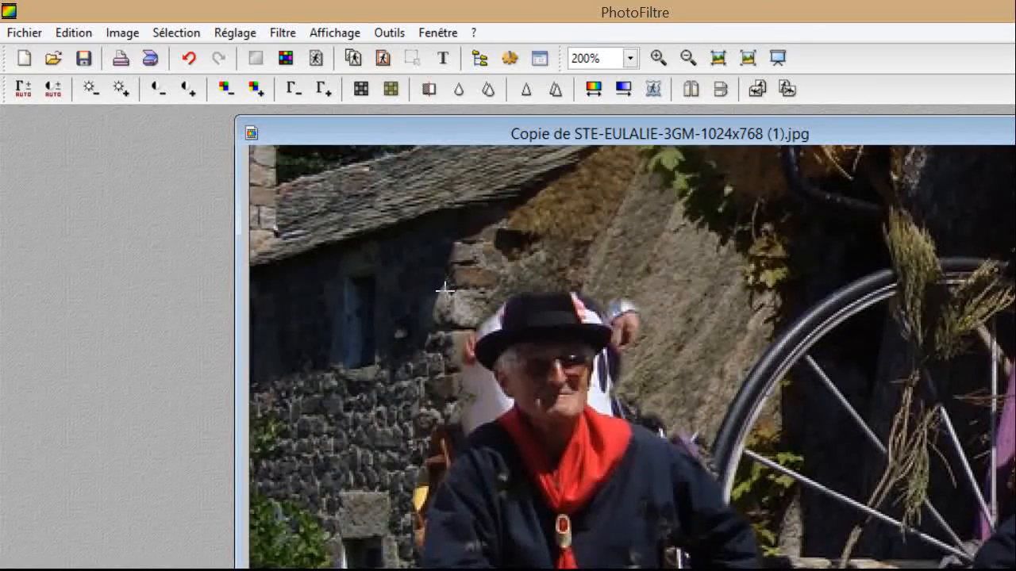
pyautogui.scroll(1, 446, 304)
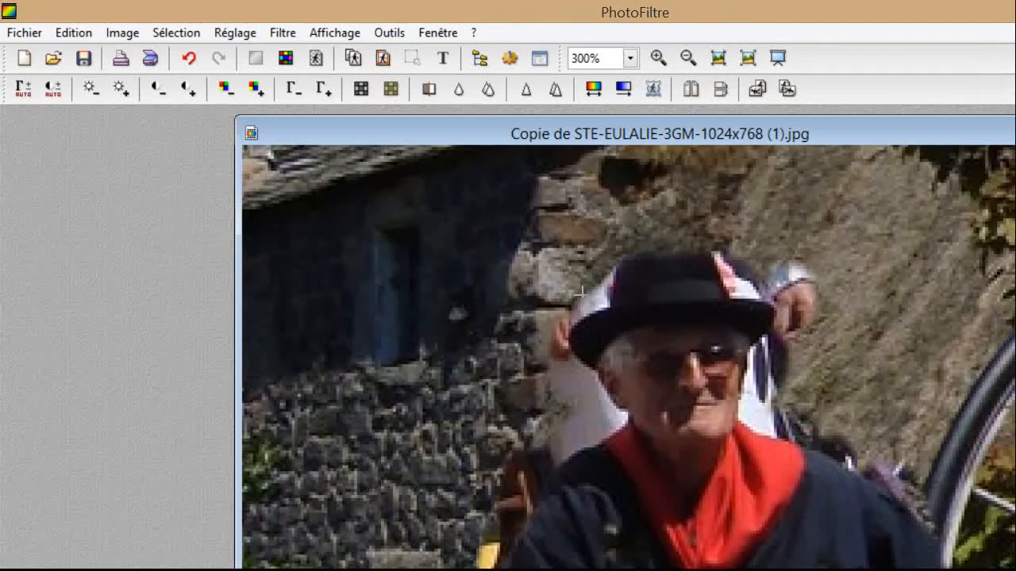
pyautogui.scroll(1, 549, 305)
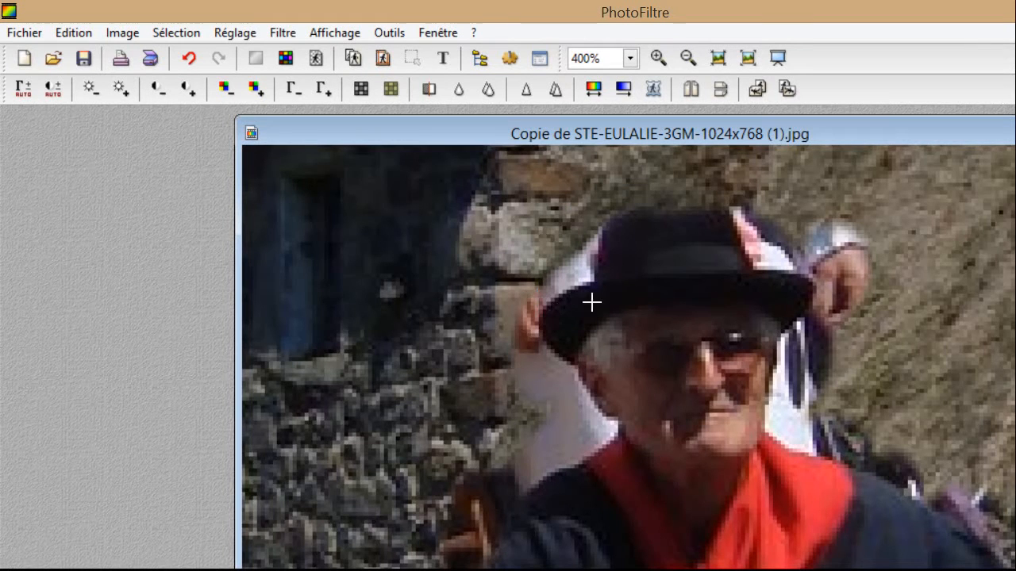
pyautogui.scroll(1, 577, 331)
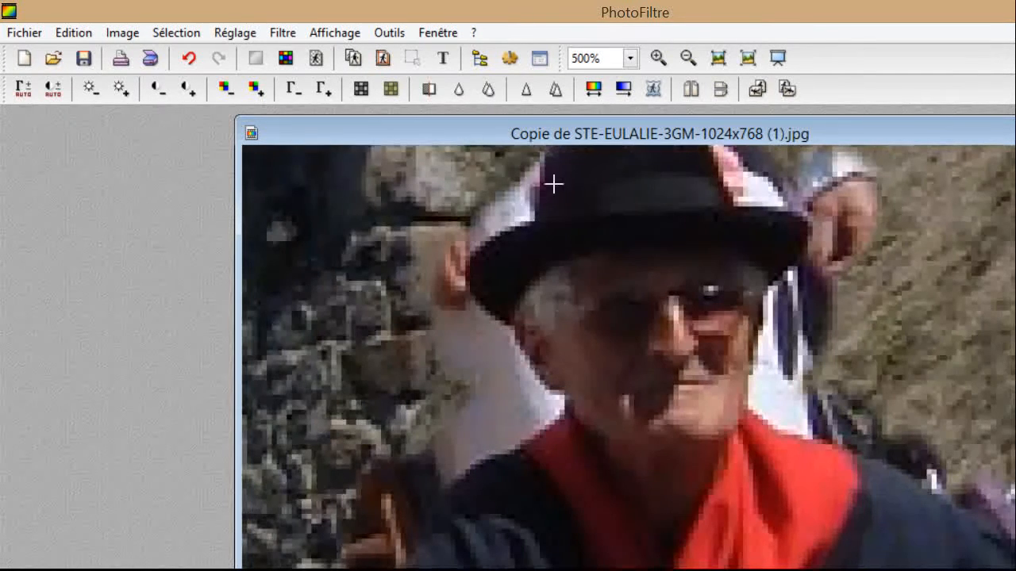
pyautogui.scroll(-1, 555, 270)
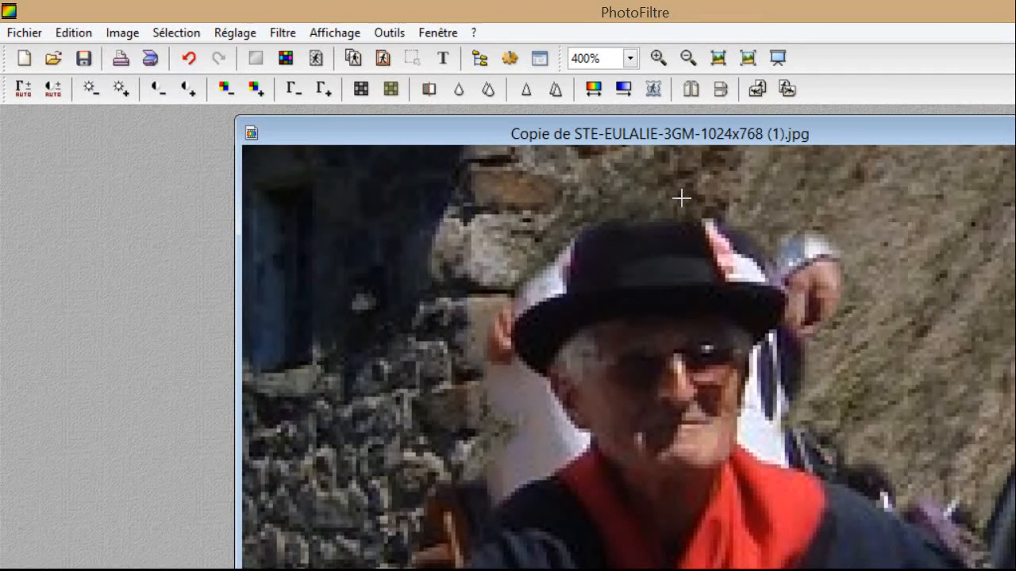
# Clone-stamp wall texture over the silver cap and reddish hand right of the black hat.
pyautogui.click(847, 254)
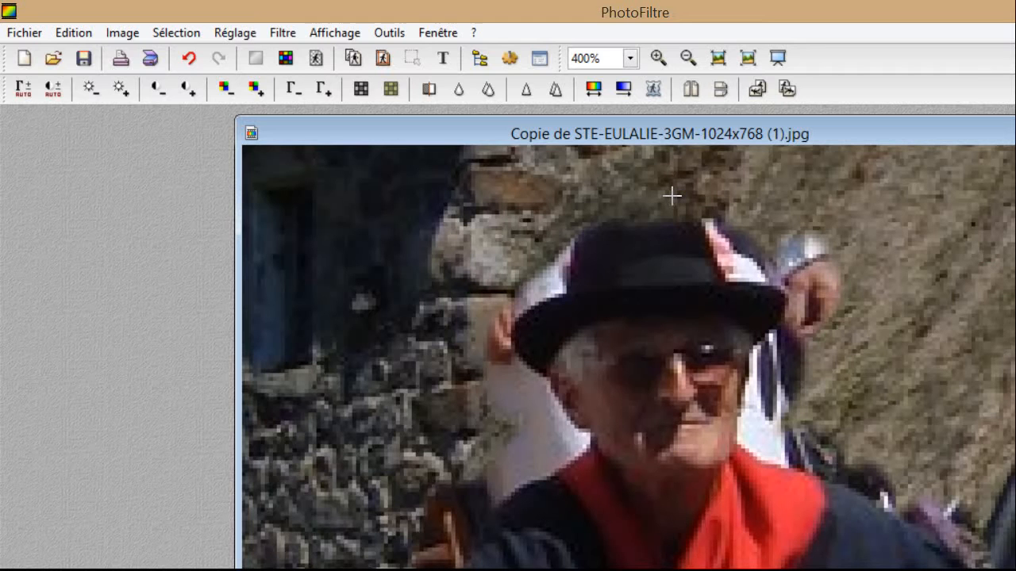
pyautogui.click(840, 243)
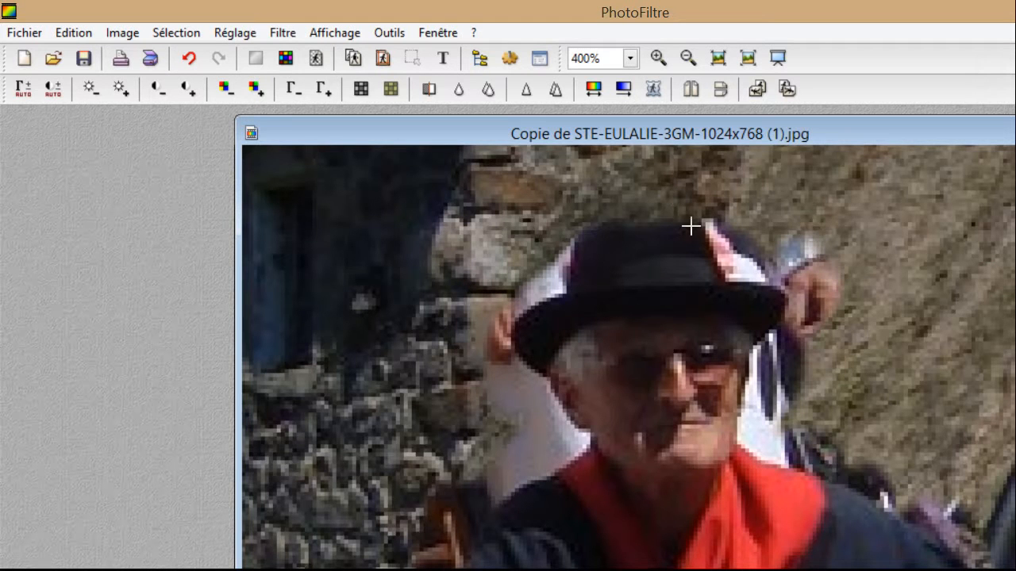
pyautogui.click(857, 287)
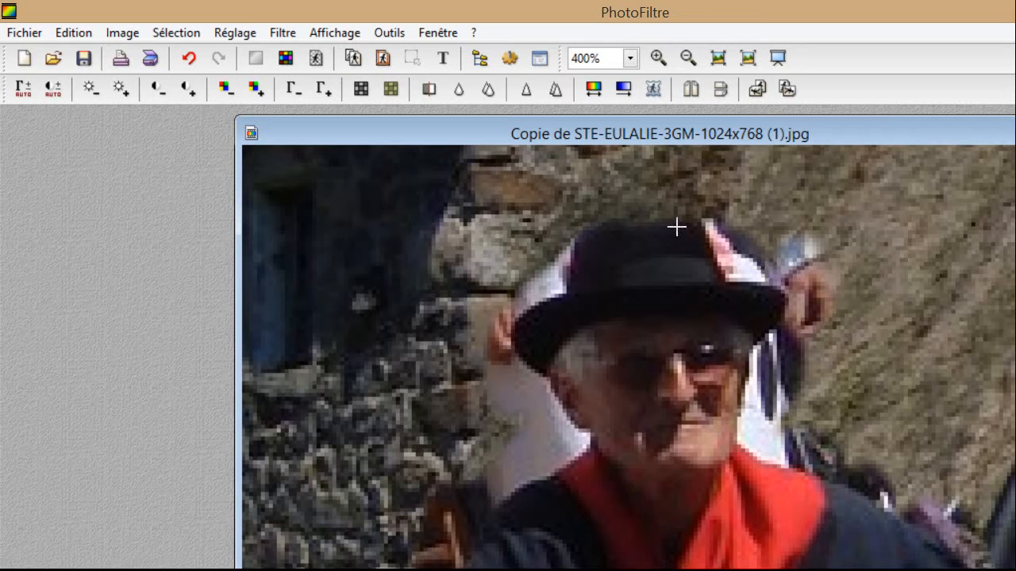
pyautogui.click(841, 283)
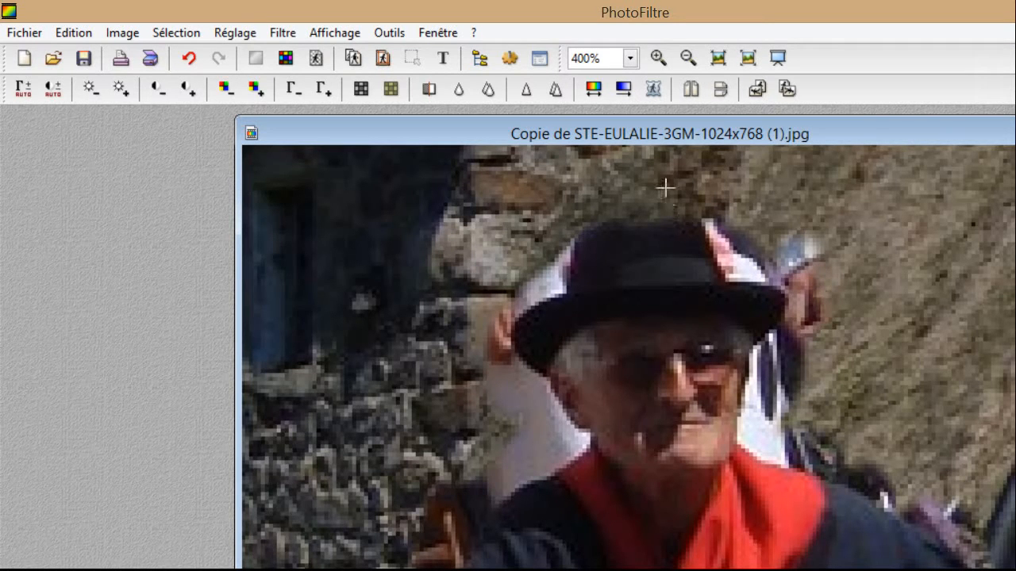
pyautogui.click(827, 239)
pyautogui.click(800, 254)
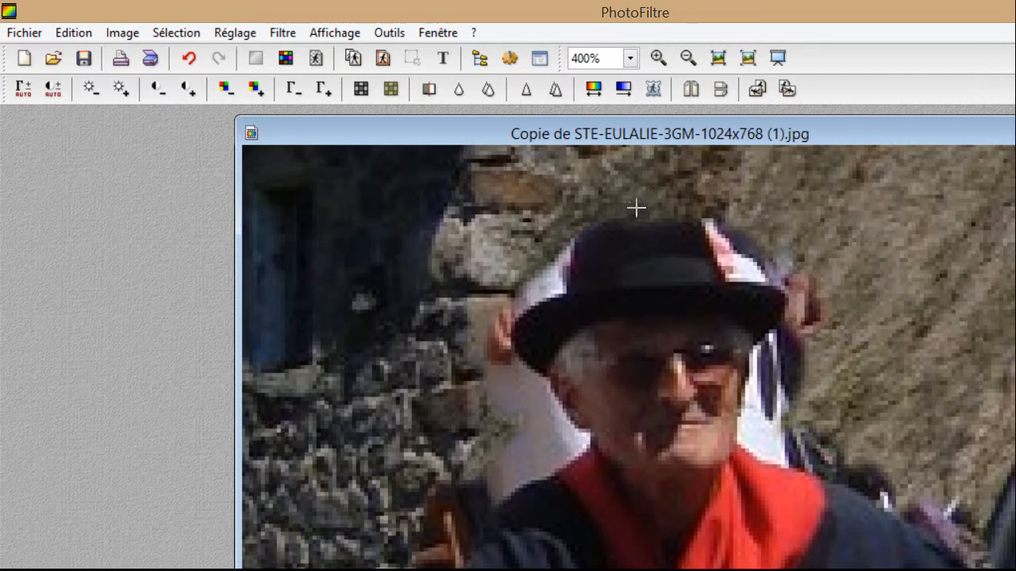
pyautogui.click(792, 262)
pyautogui.click(815, 304)
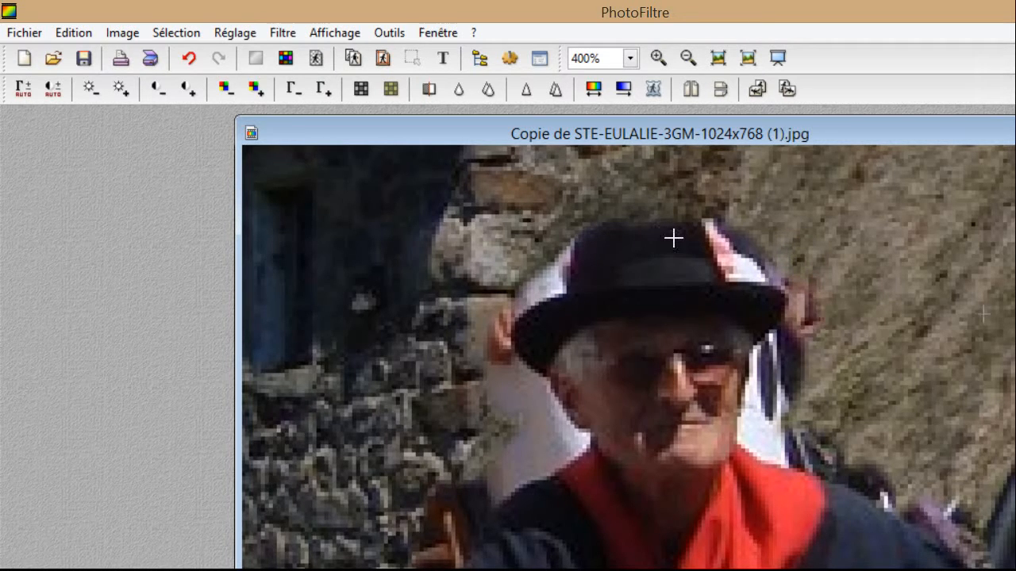
pyautogui.click(816, 304)
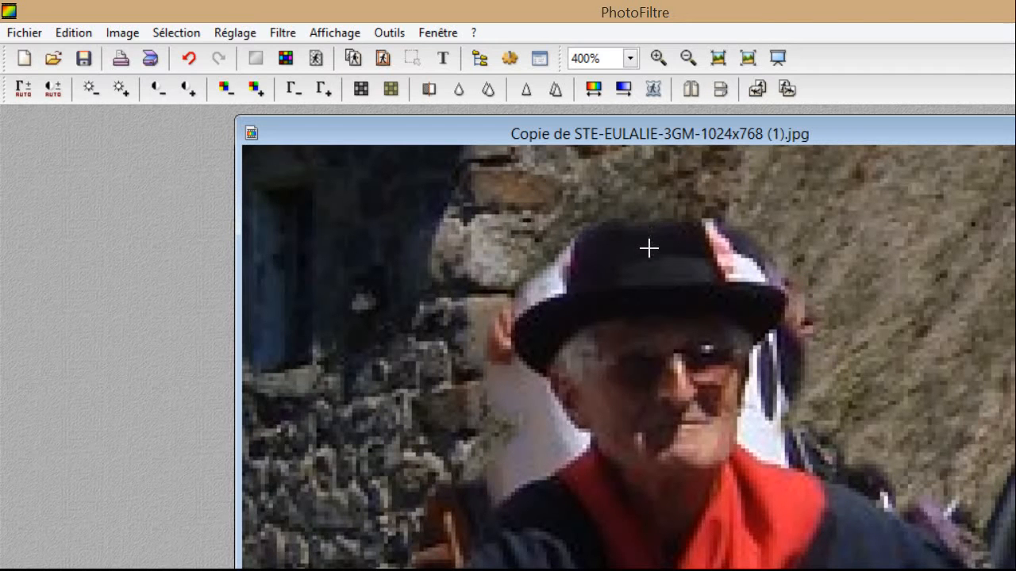
pyautogui.click(804, 318)
pyautogui.click(793, 295)
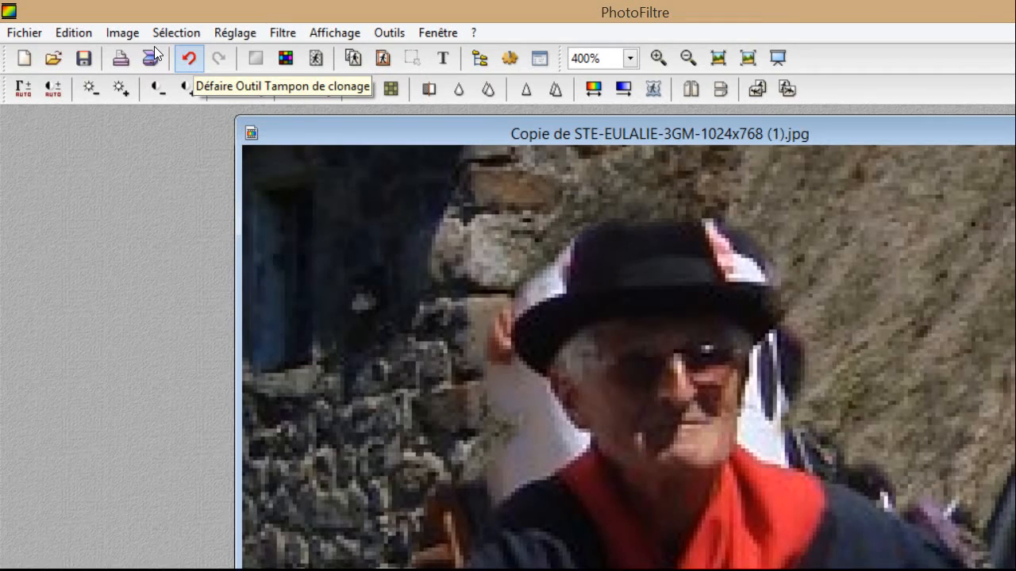
# Undo the last two clone-stamp strokes beside the hat.
pyautogui.hotkey('ctrl', 'z')
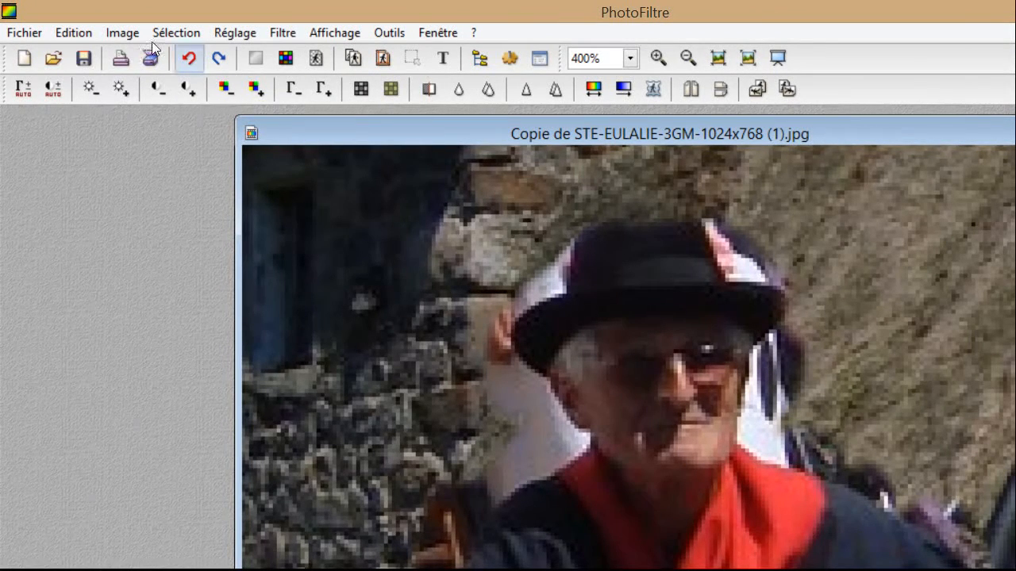
pyautogui.click(189, 58)
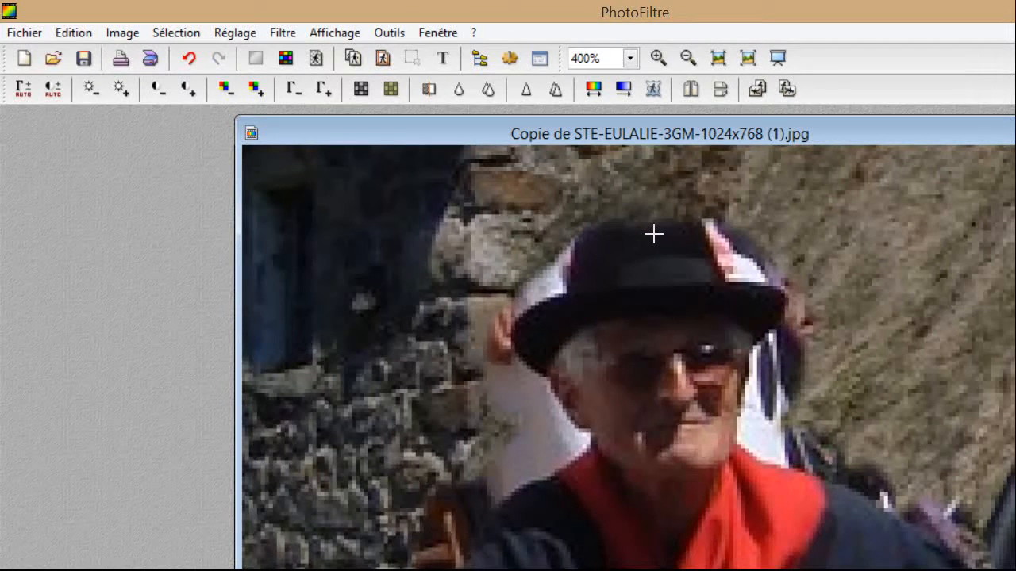
# Clone grass texture over the dark and white stripe right of the brim and face.
pyautogui.click(631, 304)
pyautogui.click(631, 293)
pyautogui.click(627, 282)
pyautogui.click(629, 273)
pyautogui.click(631, 269)
pyautogui.click(626, 291)
pyautogui.click(624, 301)
pyautogui.click(628, 316)
pyautogui.click(633, 330)
pyautogui.click(625, 333)
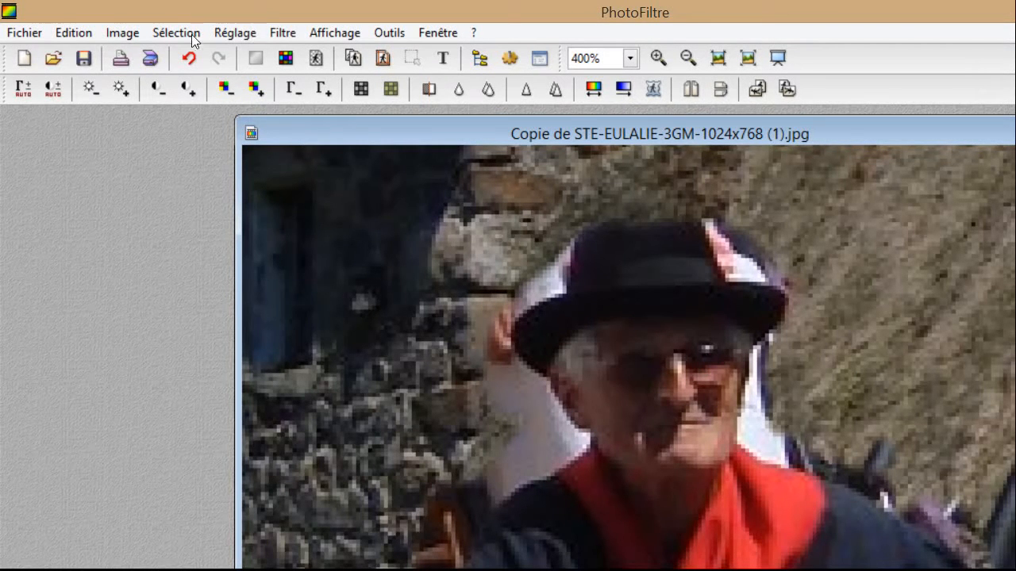
# Undo two bad clone strokes and set a new clone source at the sunglasses.
pyautogui.click(188, 57)
pyautogui.click(188, 58)
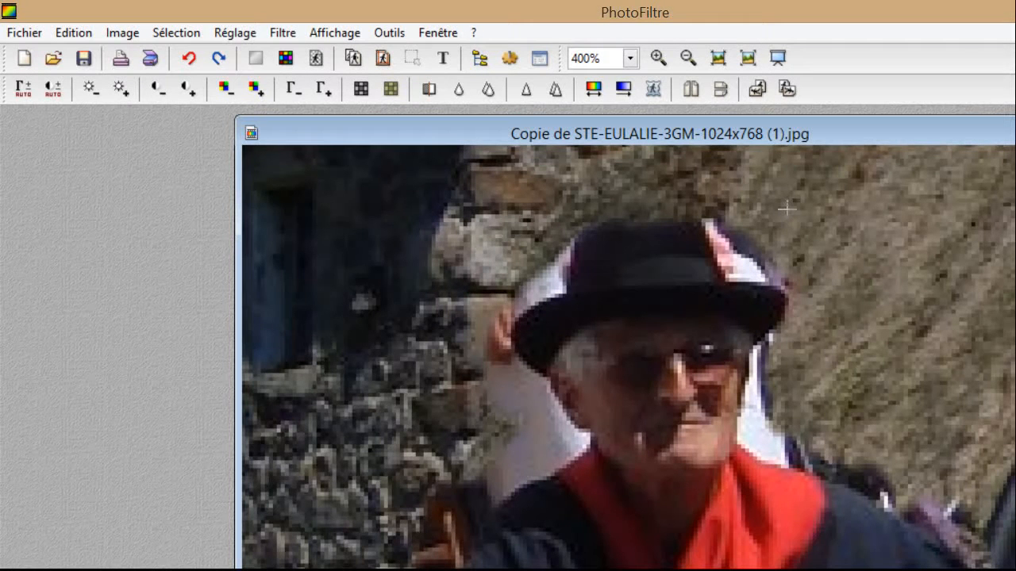
pyautogui.click(719, 363)
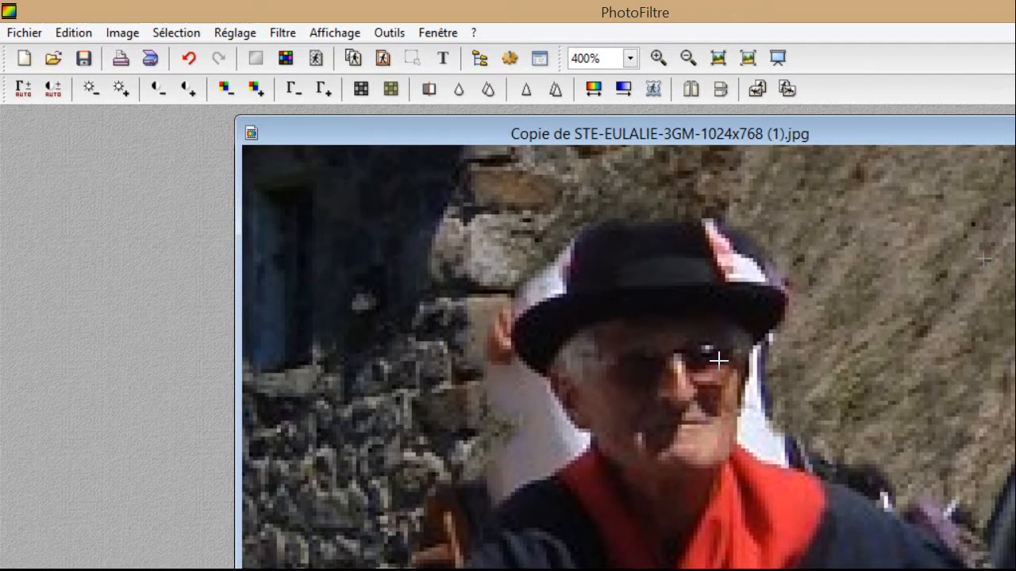
pyautogui.keyDown('ctrl'); pyautogui.click(712, 372); pyautogui.keyUp('ctrl')
pyautogui.keyDown('ctrl'); pyautogui.click(704, 375); pyautogui.keyUp('ctrl')
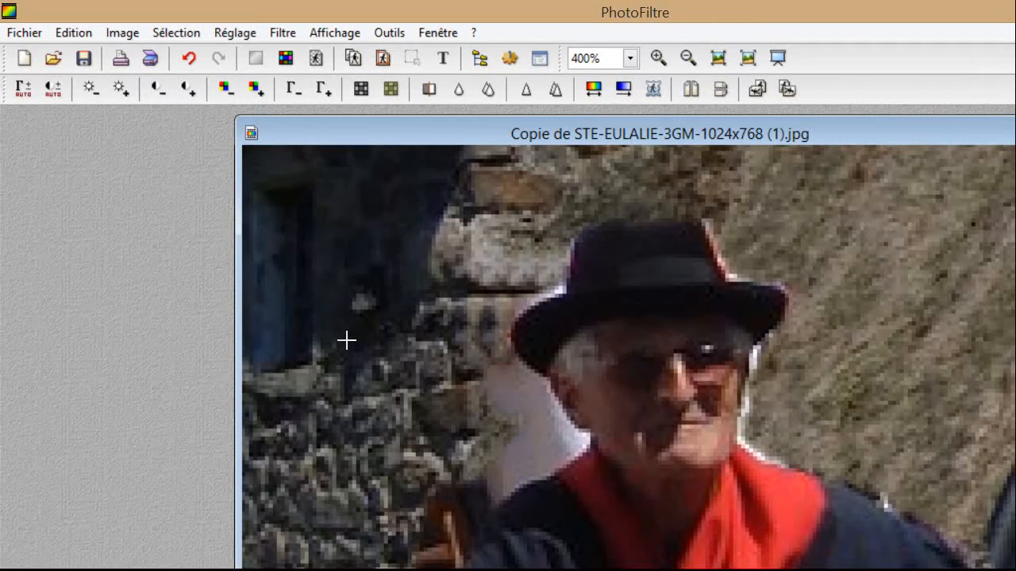
# Clone stone texture over the upper pale wall edge left of the man's face.
pyautogui.click(383, 323)
pyautogui.click(388, 312)
pyautogui.click(396, 302)
pyautogui.click(396, 326)
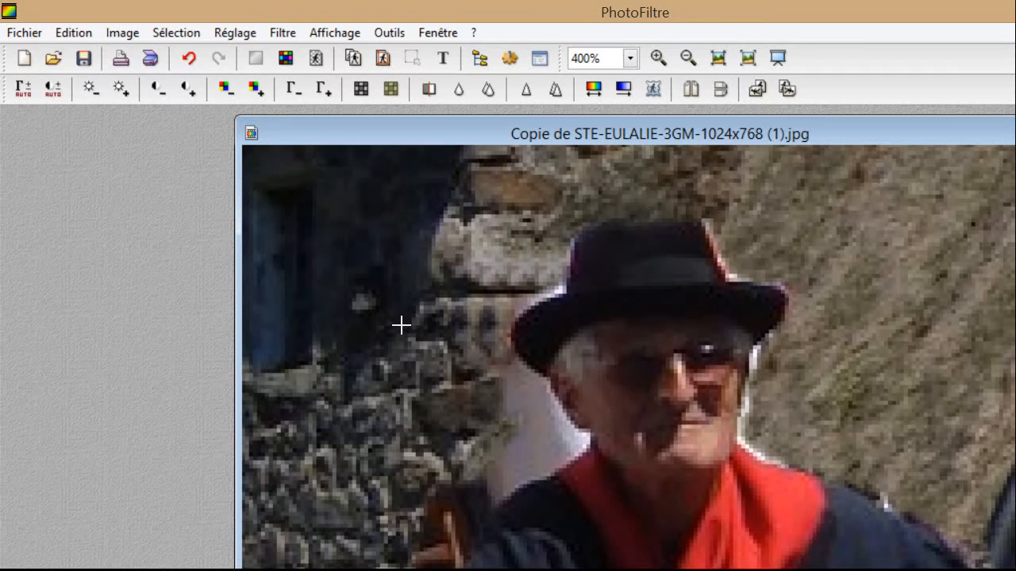
pyautogui.click(407, 318)
pyautogui.click(408, 308)
pyautogui.click(406, 333)
pyautogui.click(415, 338)
pyautogui.click(420, 321)
pyautogui.click(422, 323)
pyautogui.click(423, 334)
# Fill the lower pale area and remaining pale spots on the wall with stone texture.
pyautogui.click(429, 342)
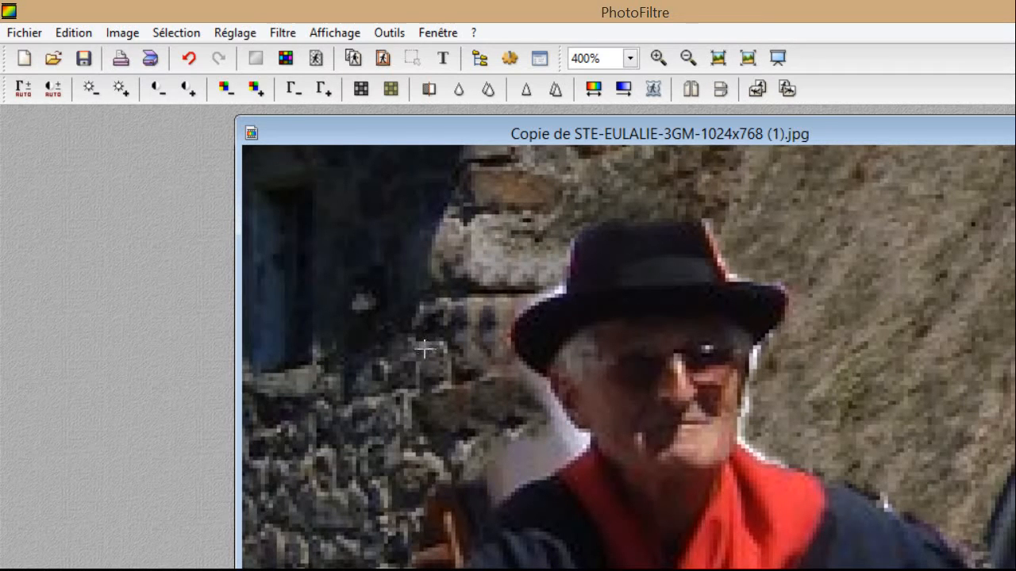
pyautogui.click(423, 347)
pyautogui.click(416, 358)
pyautogui.click(401, 362)
pyautogui.click(404, 373)
pyautogui.click(397, 381)
pyautogui.click(417, 374)
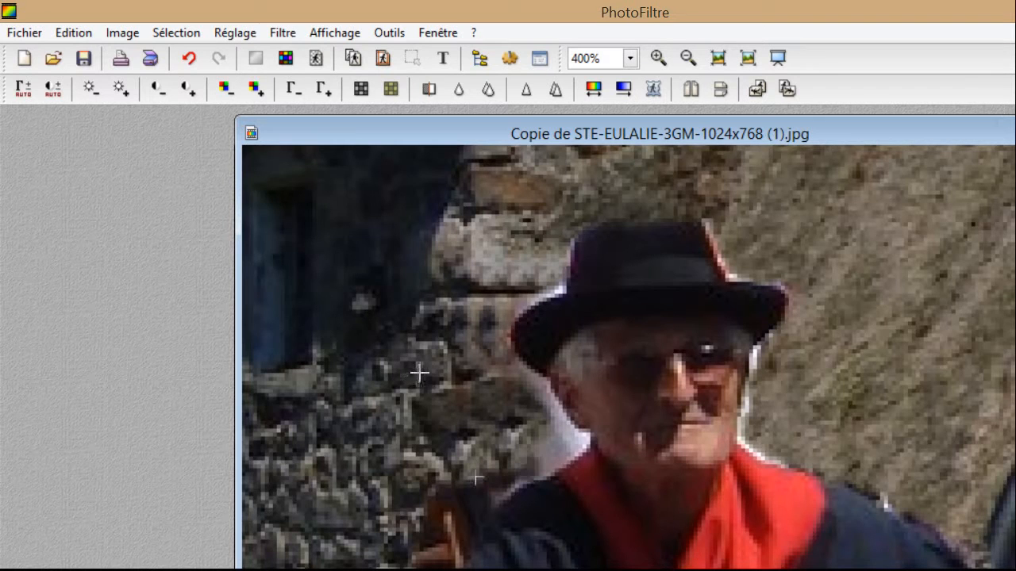
pyautogui.click(433, 359)
pyautogui.click(449, 355)
pyautogui.click(446, 344)
pyautogui.click(437, 336)
pyautogui.click(433, 333)
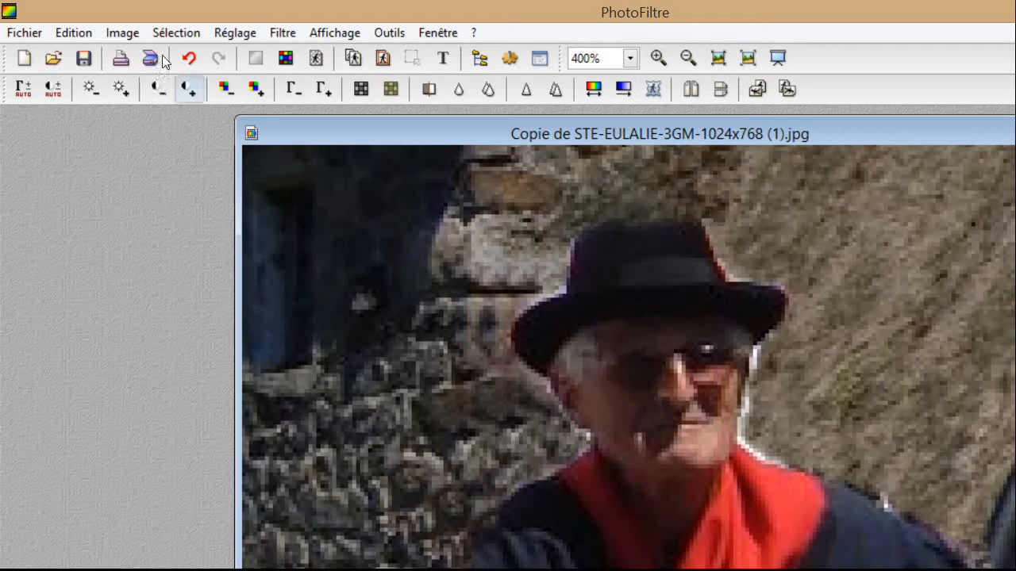
# Undo the last clone stroke on the hat and clone background onto its edge again.
pyautogui.click(188, 58)
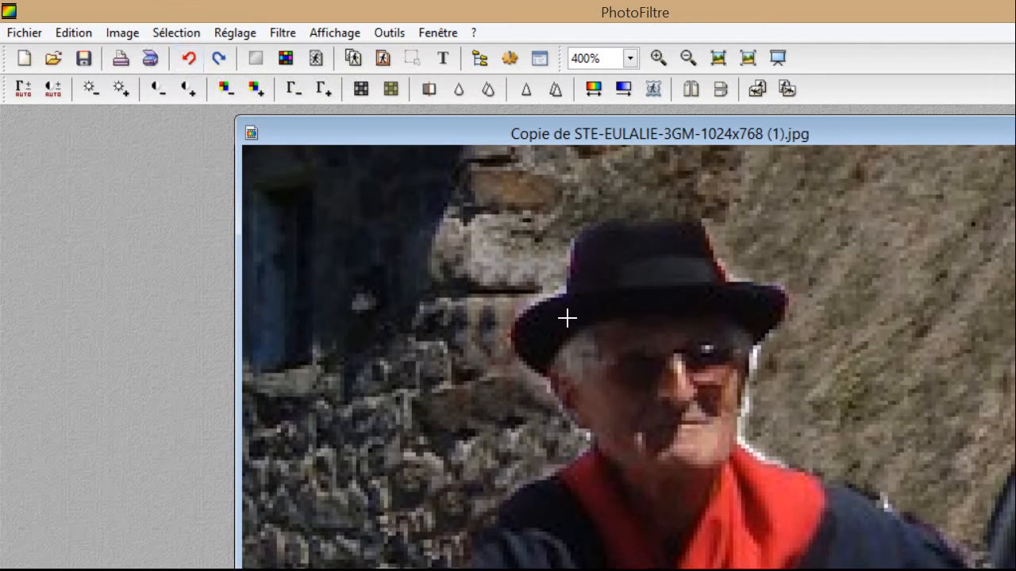
pyautogui.click(613, 291)
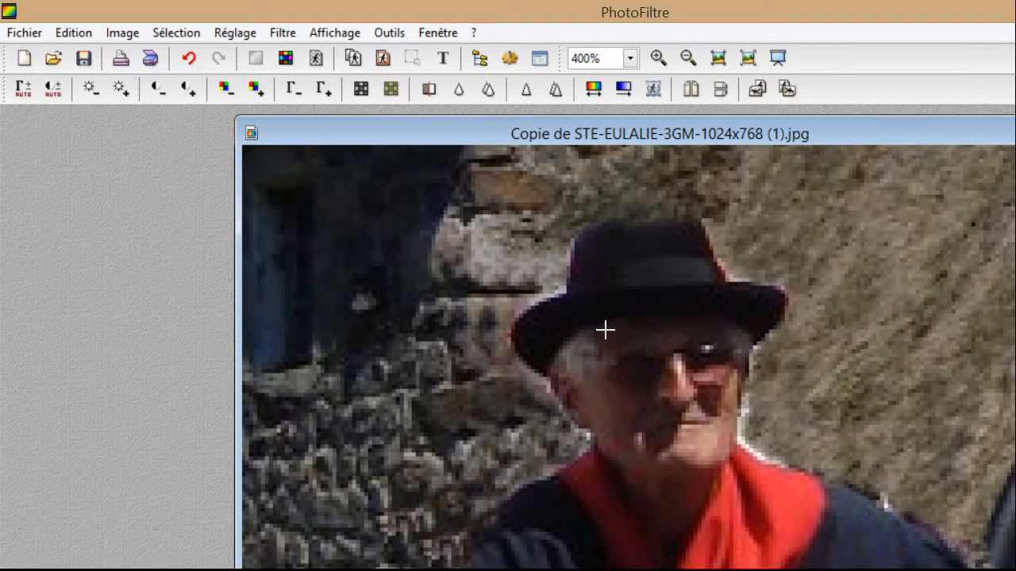
pyautogui.scroll(-1, 576, 320)
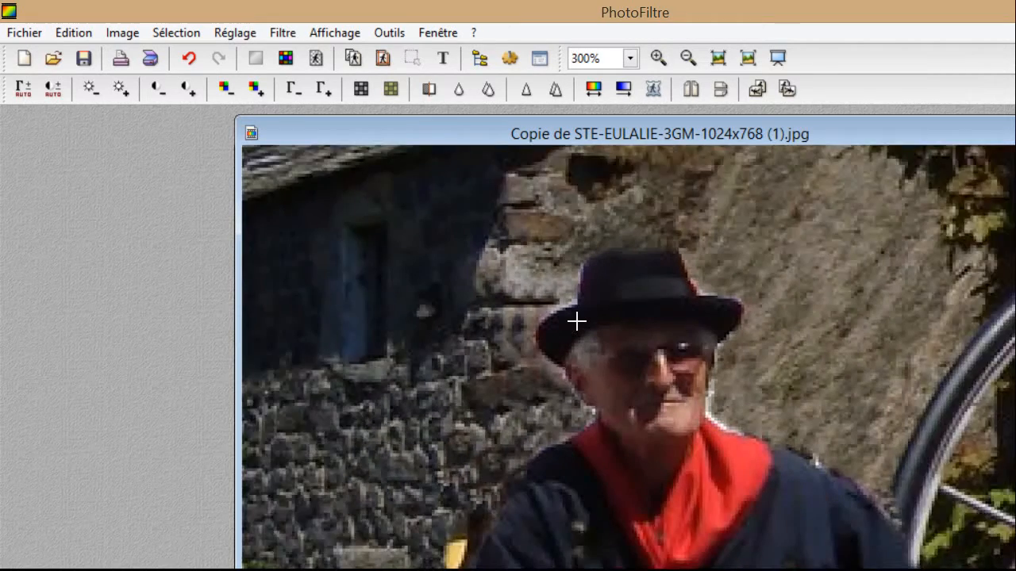
pyautogui.scroll(1, 577, 321)
pyautogui.scroll(1, 544, 310)
pyautogui.scroll(2, 545, 309)
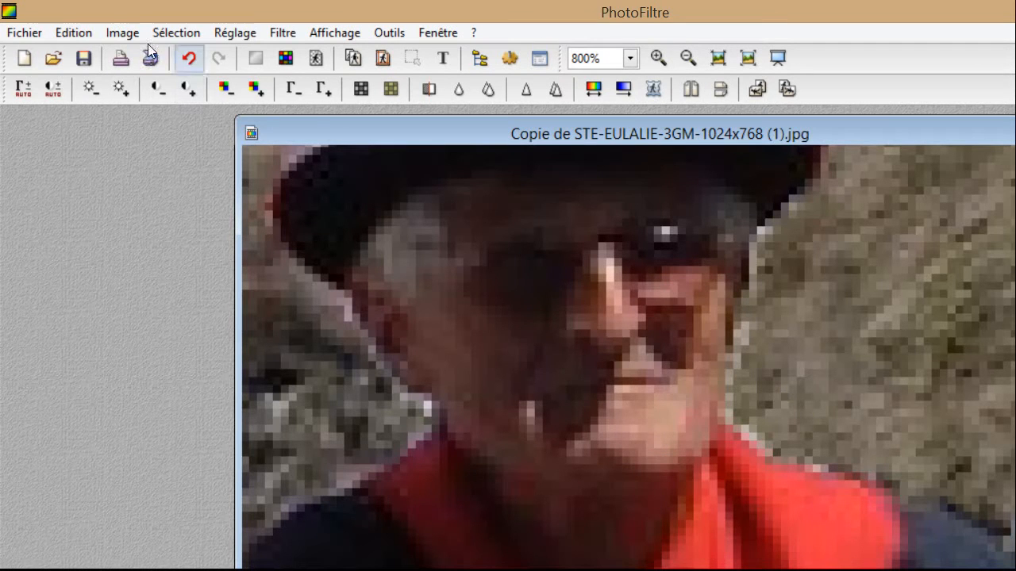
# Undo that stroke and drag a fresh clone stroke down the background beside the man's face.
pyautogui.click(188, 58)
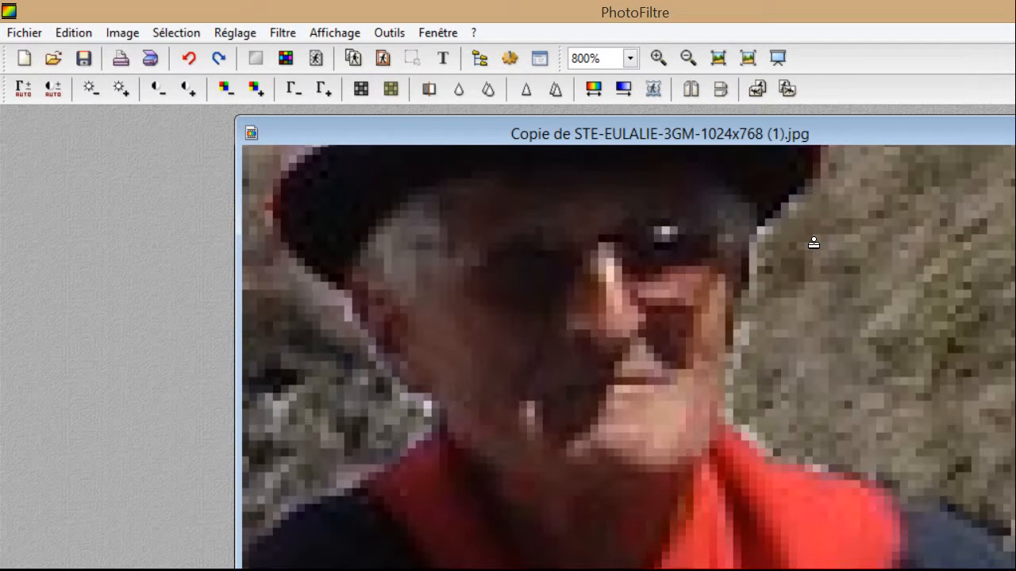
pyautogui.moveTo(816, 413); pyautogui.dragTo(825, 438)
pyautogui.scroll(-1, 583, 444)
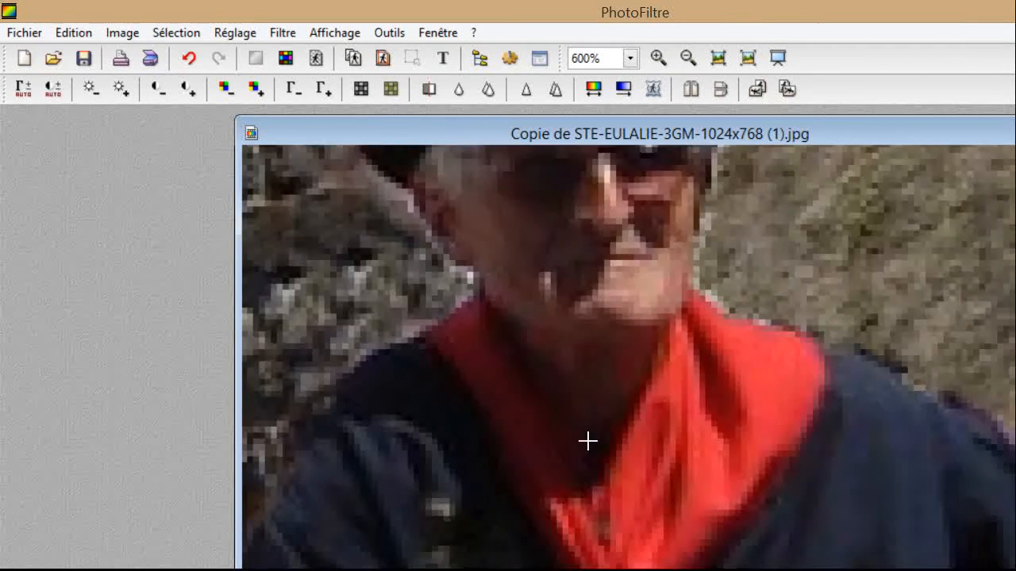
pyautogui.scroll(1, 587, 442)
pyautogui.scroll(-3, 577, 409)
pyautogui.scroll(-1, 574, 407)
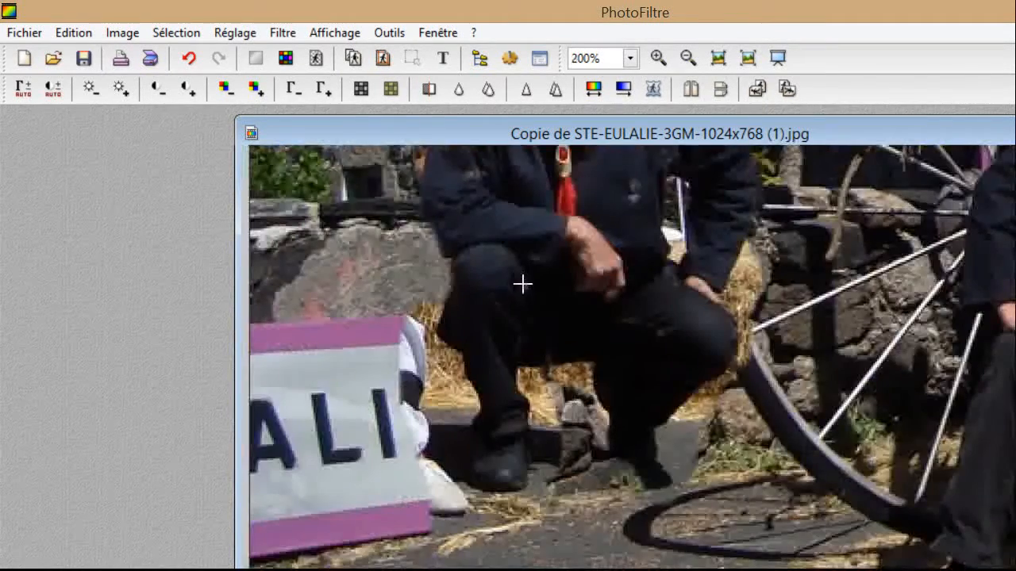
pyautogui.scroll(-1, 518, 286)
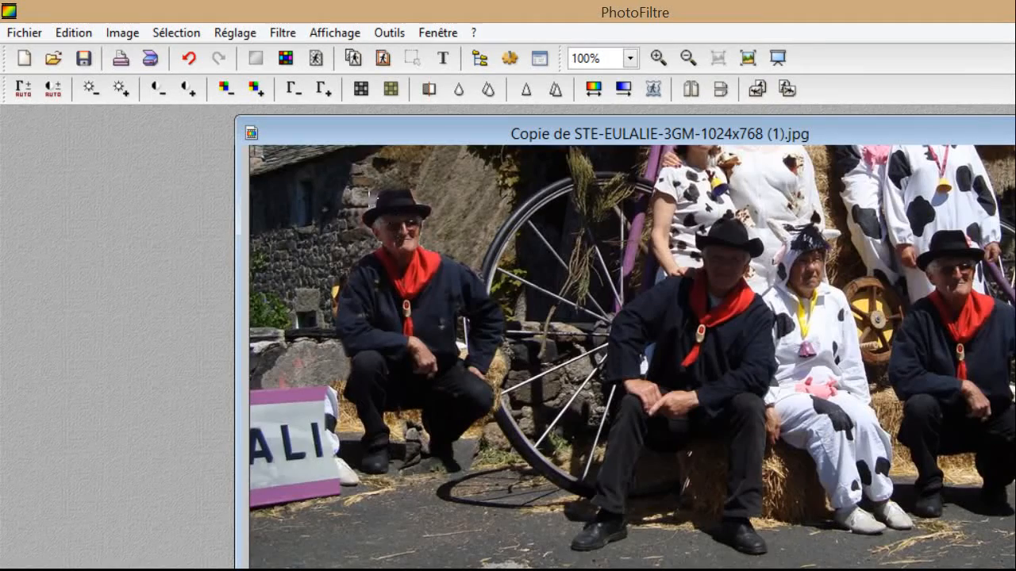
pyautogui.scroll(1, 329, 217)
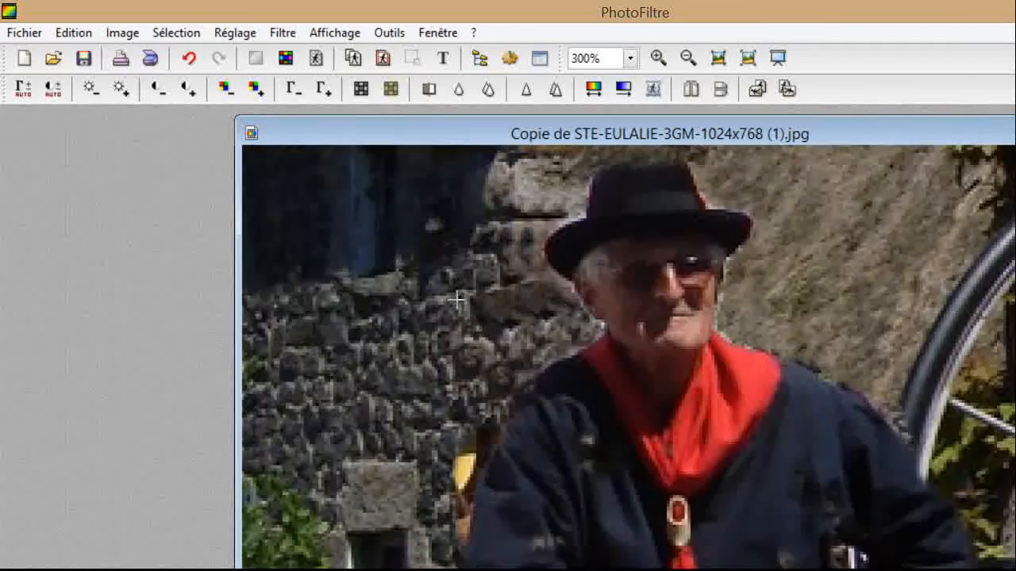
pyautogui.scroll(1, 574, 314)
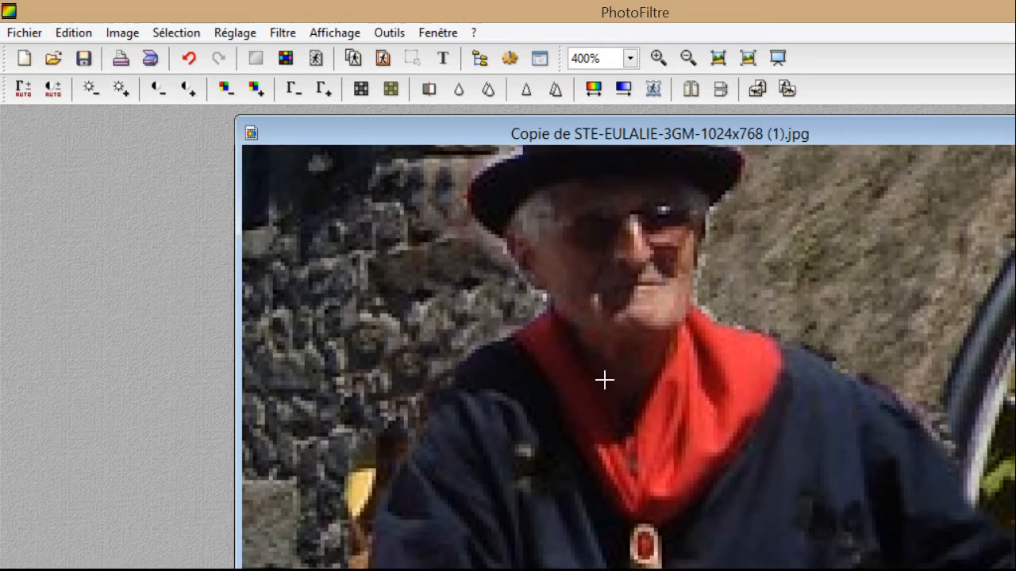
pyautogui.scroll(2, 924, 321)
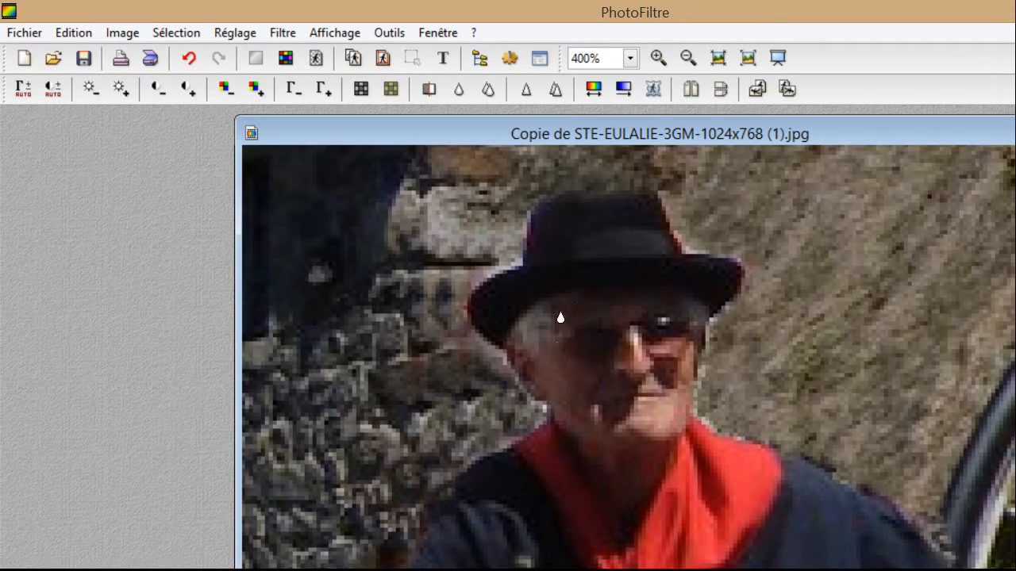
pyautogui.scroll(3, 547, 323)
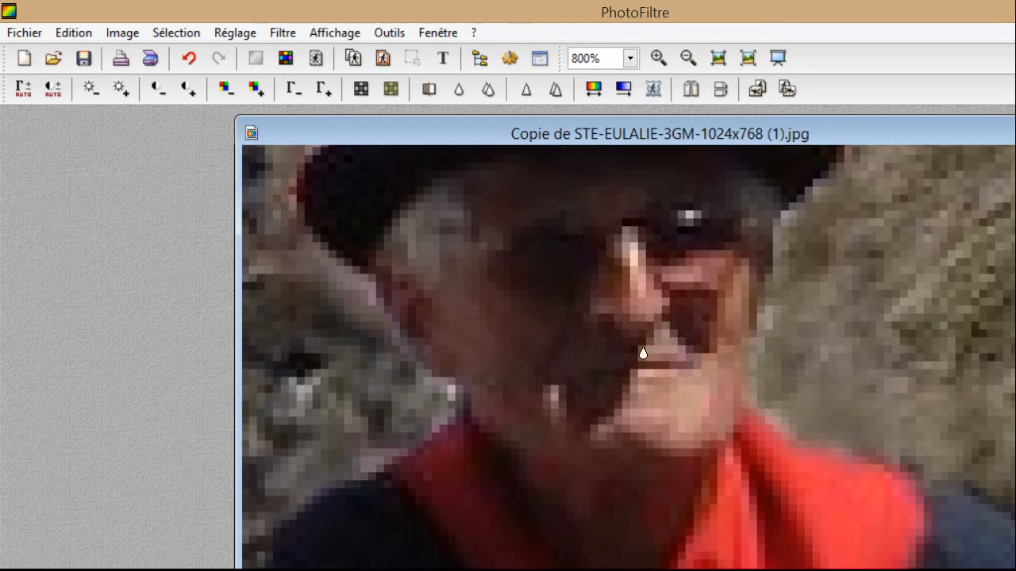
pyautogui.scroll(-1, 749, 338)
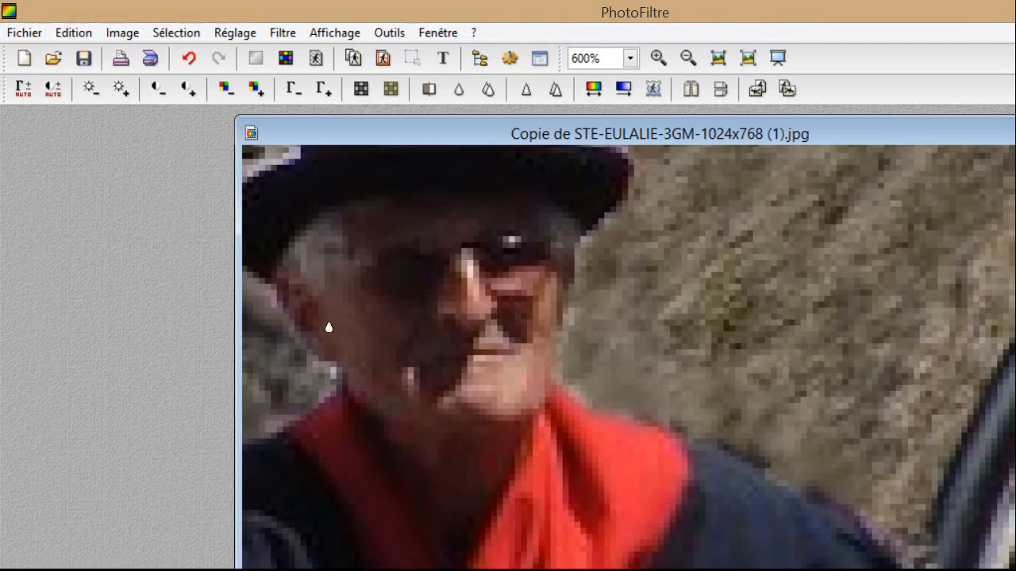
pyautogui.scroll(-1, 312, 325)
pyautogui.scroll(-1, 476, 298)
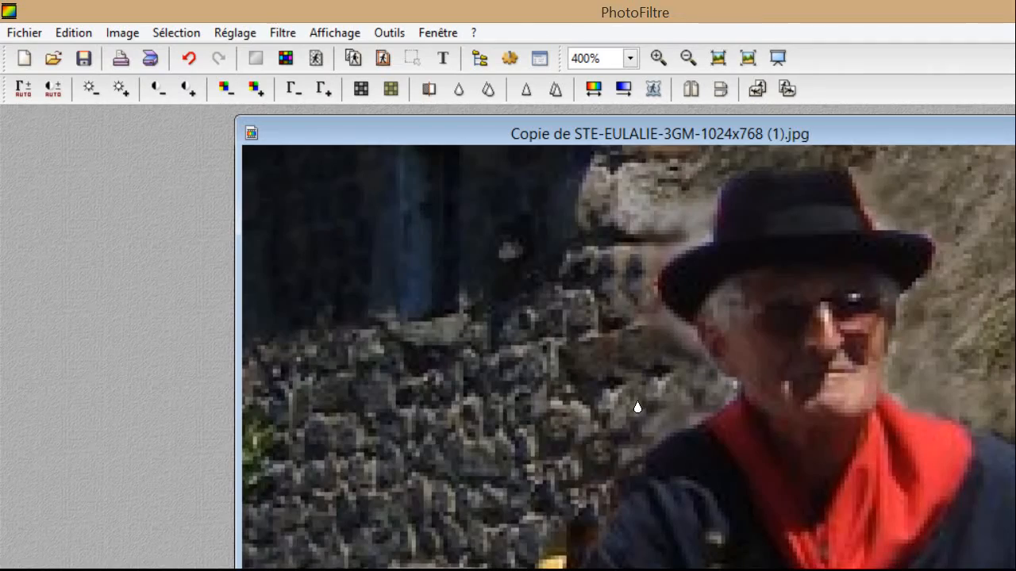
pyautogui.scroll(-1, 636, 407)
pyautogui.scroll(-1, 637, 406)
pyautogui.scroll(-3, 431, 382)
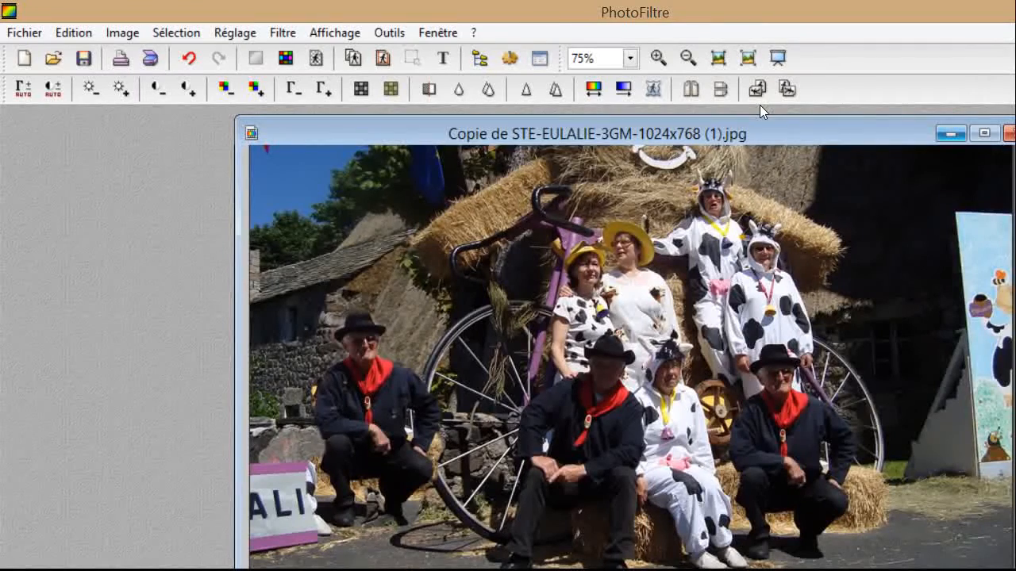
# Minimize the retouched copy and open STE-EULALIE-3GM-1024x768 (1).jpg.
pyautogui.click(951, 133)
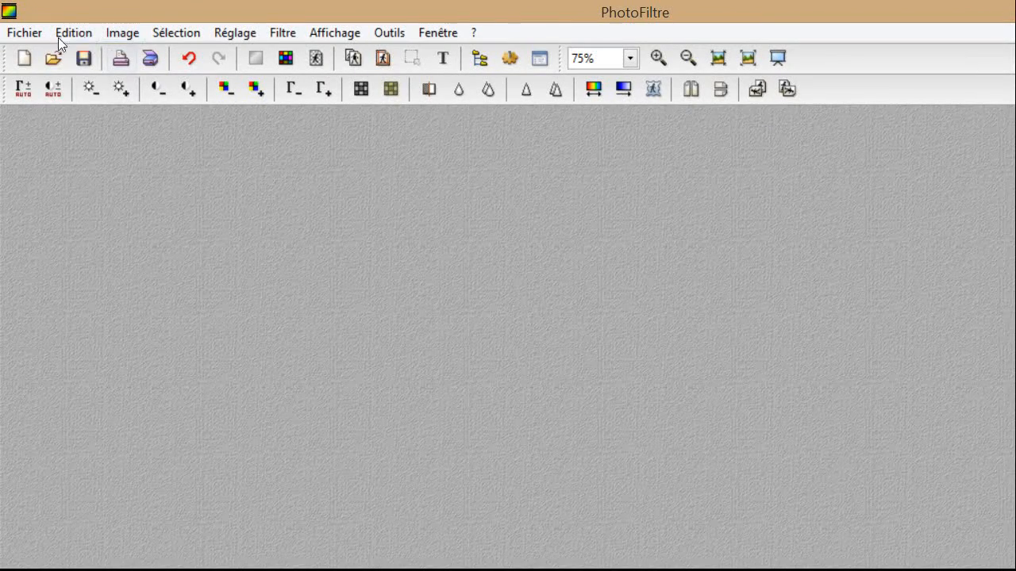
pyautogui.click(53, 57)
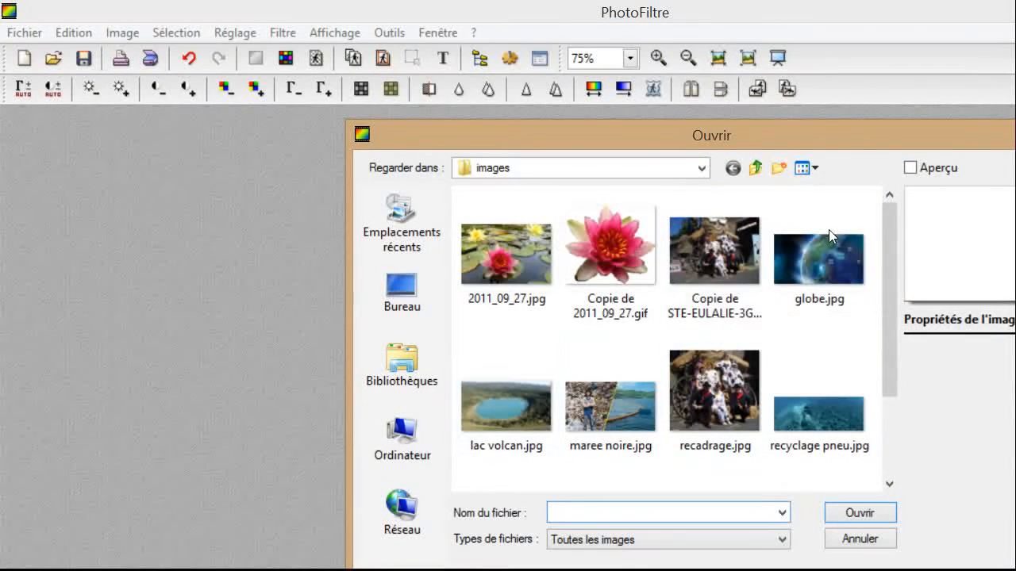
pyautogui.scroll(-3, 714, 277)
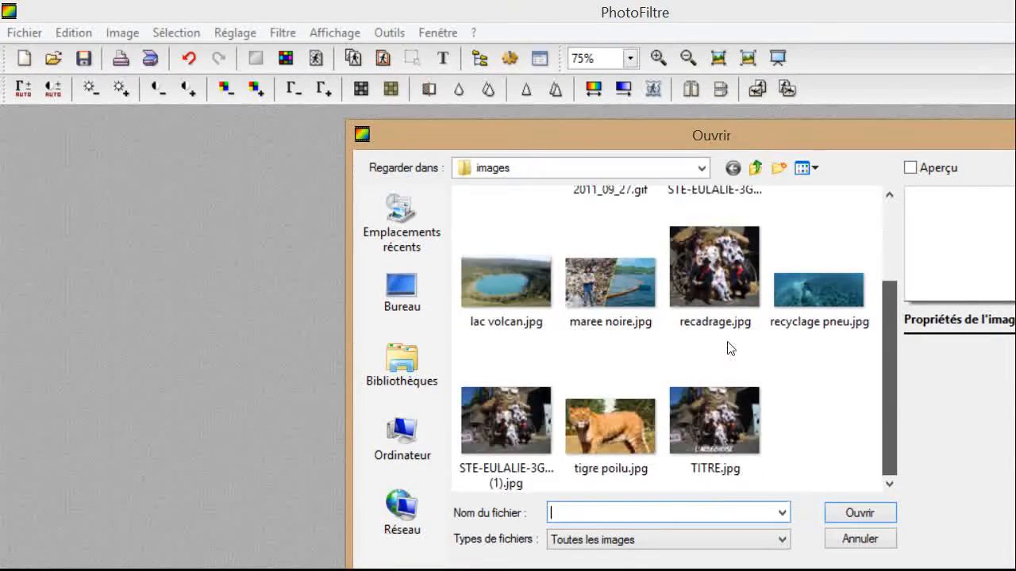
pyautogui.doubleClick(508, 428)
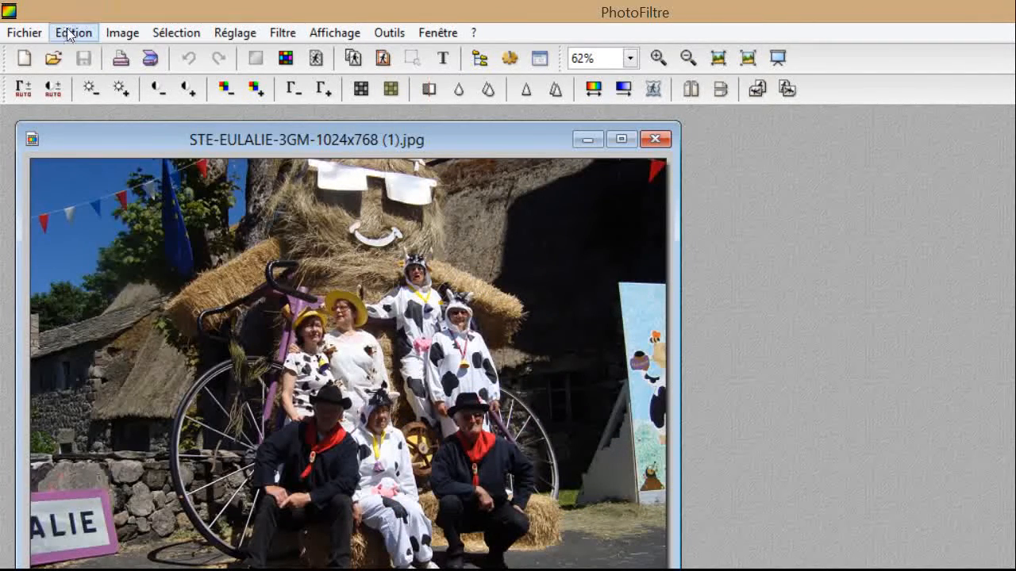
# Duplicate the photo, close the original, and move the duplicate's window to the right.
pyautogui.click(120, 32)
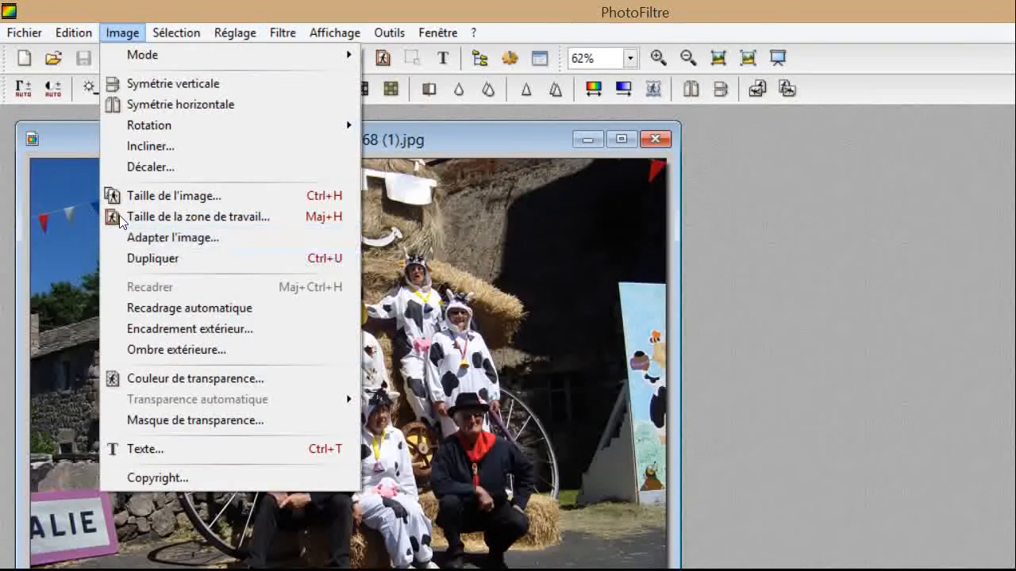
pyautogui.click(152, 257)
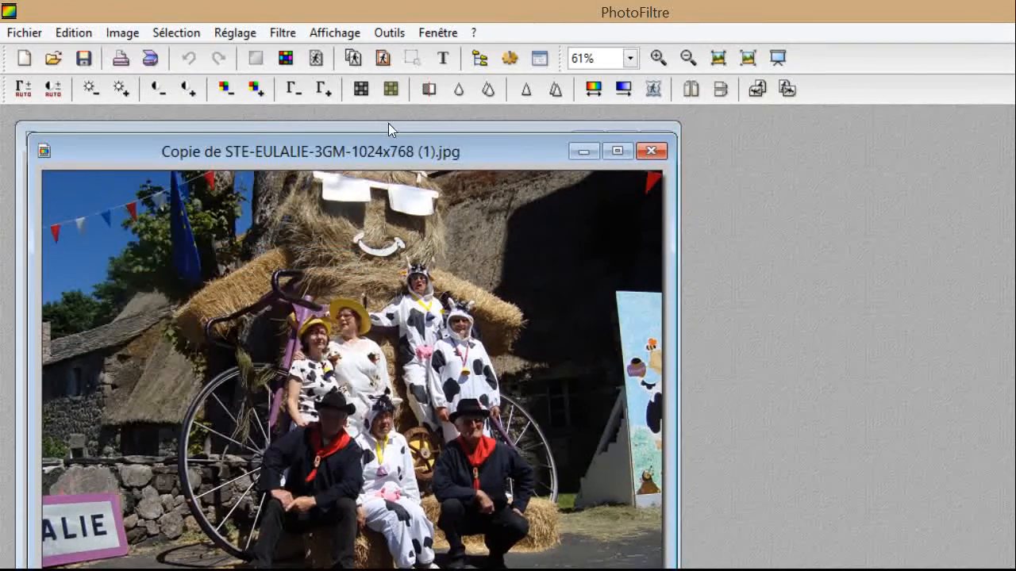
pyautogui.click(655, 139)
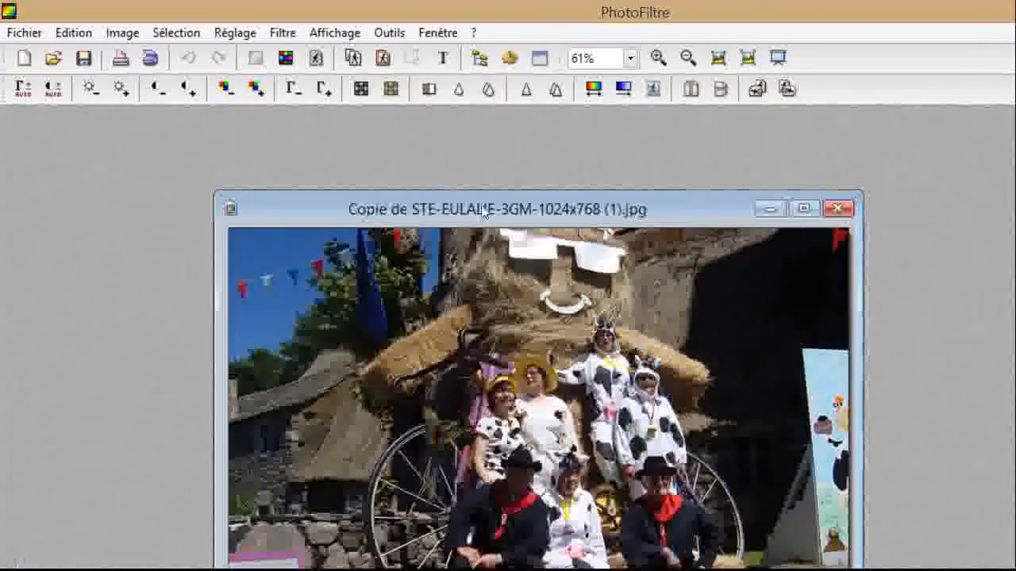
pyautogui.moveTo(734, 207); pyautogui.dragTo(778, 178)
pyautogui.moveTo(627, 148); pyautogui.dragTo(712, 101)
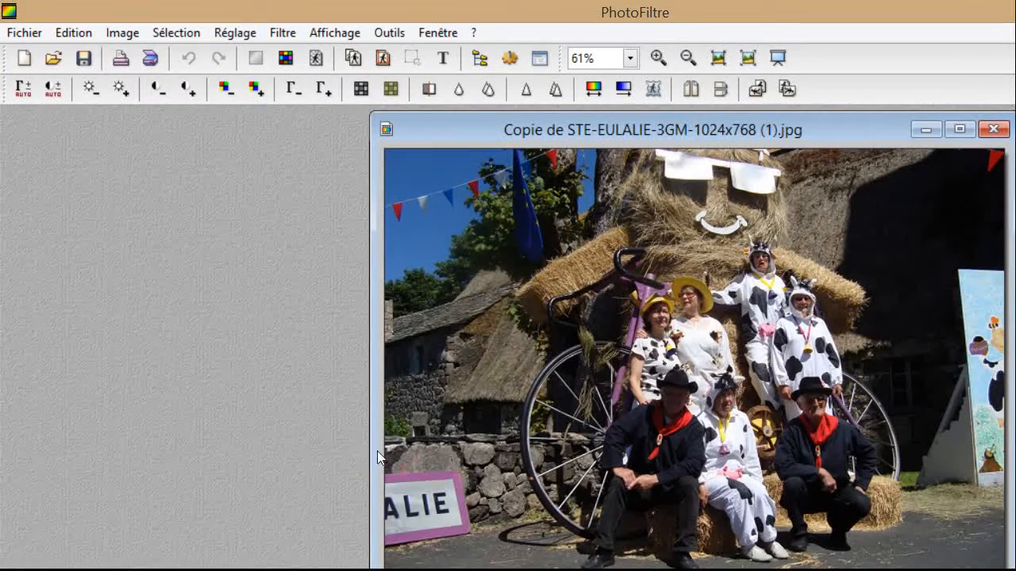
pyautogui.scroll(1, 361, 400)
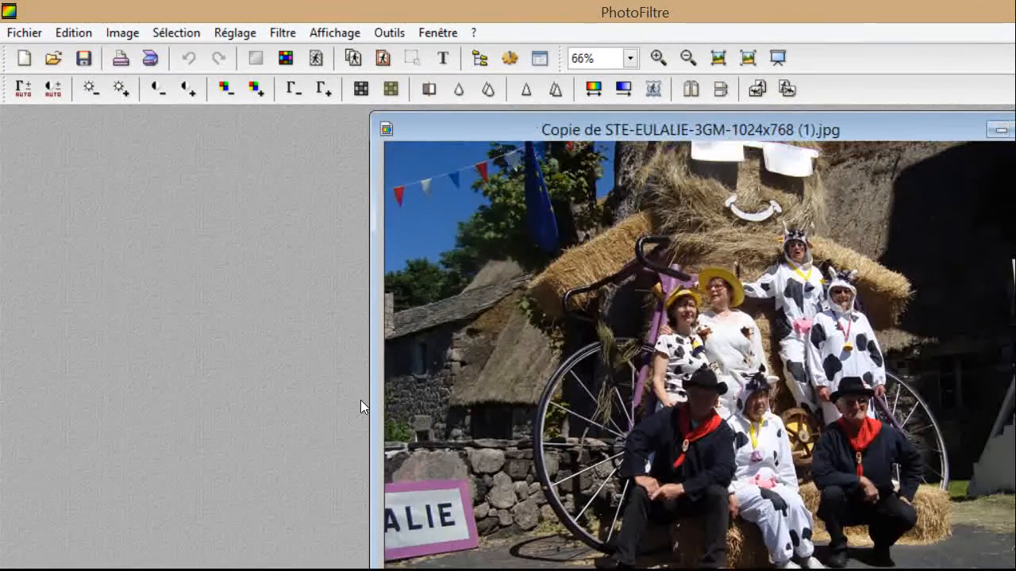
pyautogui.scroll(2, 360, 400)
pyautogui.scroll(2, 349, 353)
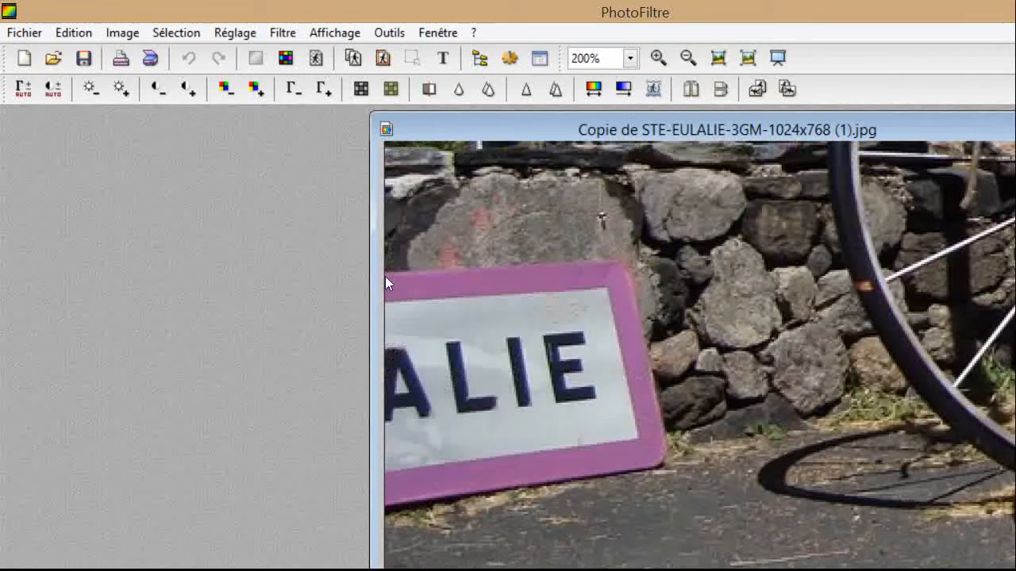
pyautogui.scroll(1, 379, 293)
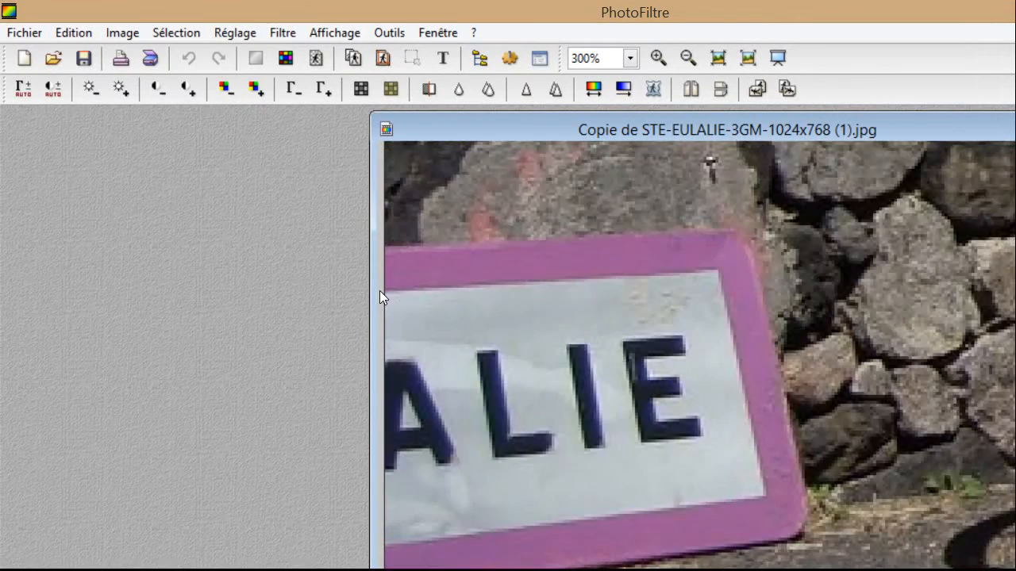
pyautogui.scroll(1, 404, 330)
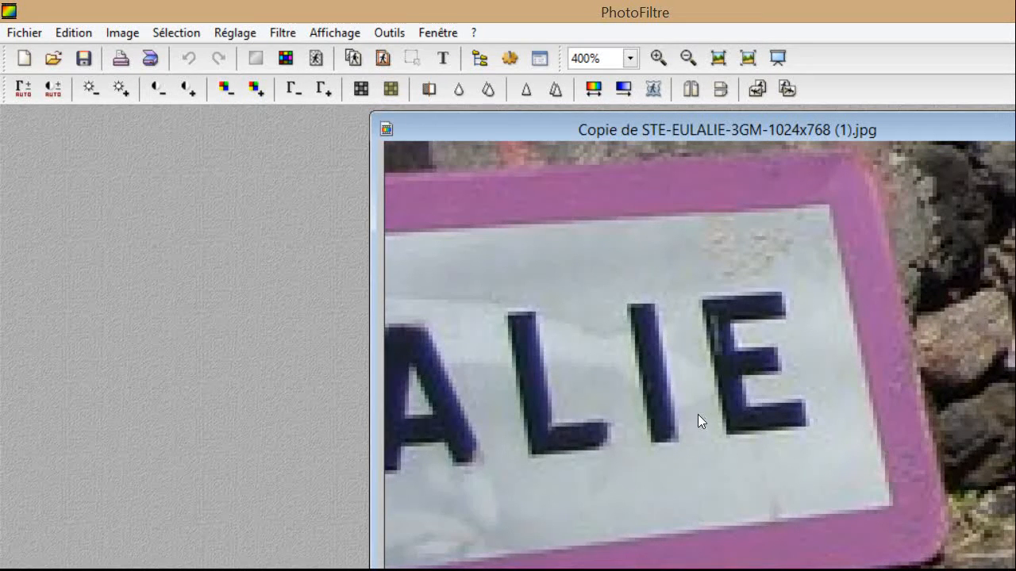
pyautogui.scroll(-1, 487, 397)
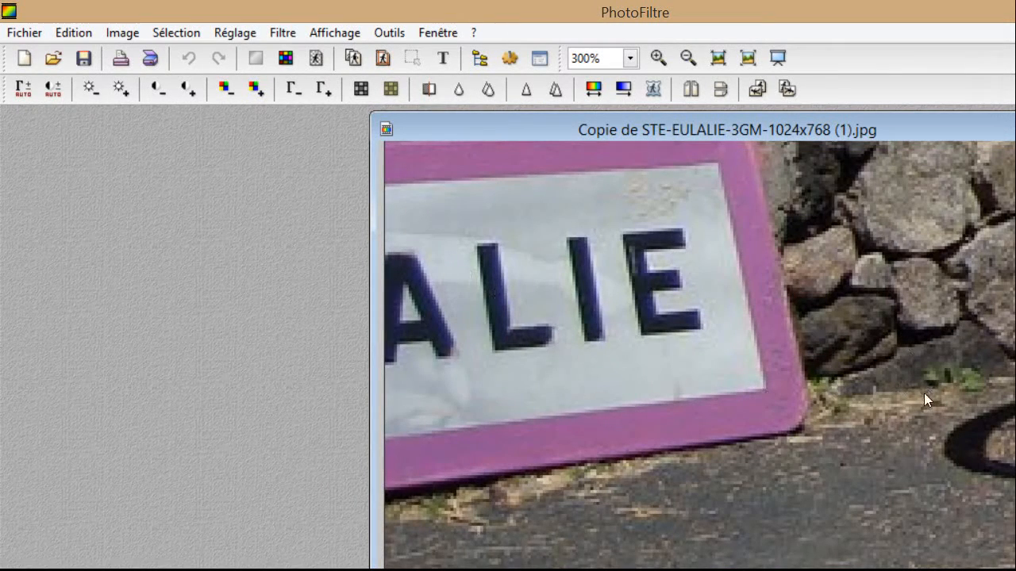
pyautogui.scroll(2, 924, 394)
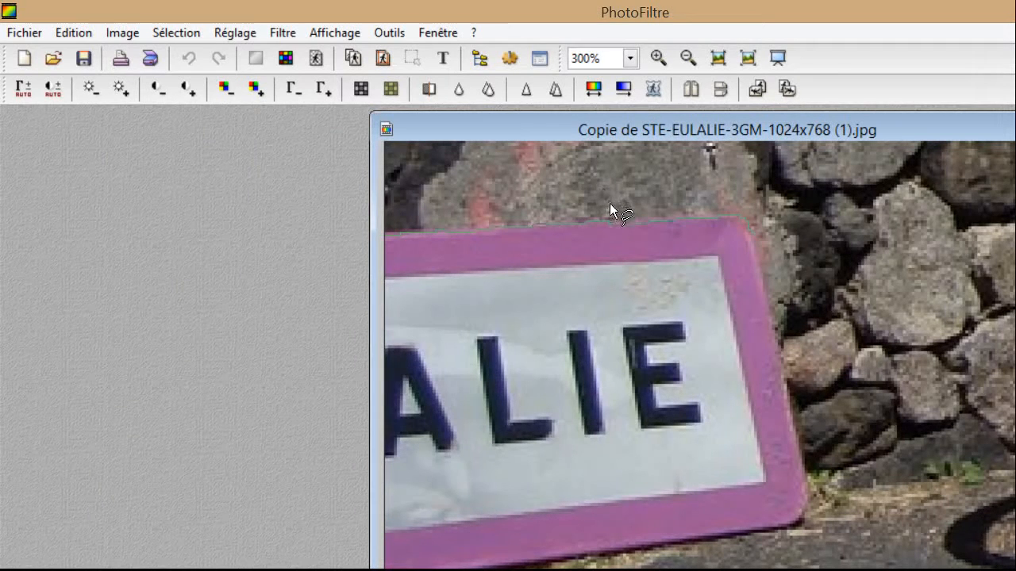
# Lasso around the pink ALIE sign's border, its bottom edge and up the image's left edge.
pyautogui.moveTo(612, 217); pyautogui.dragTo(640, 359)
pyautogui.moveTo(639, 416); pyautogui.dragTo(311, 469)
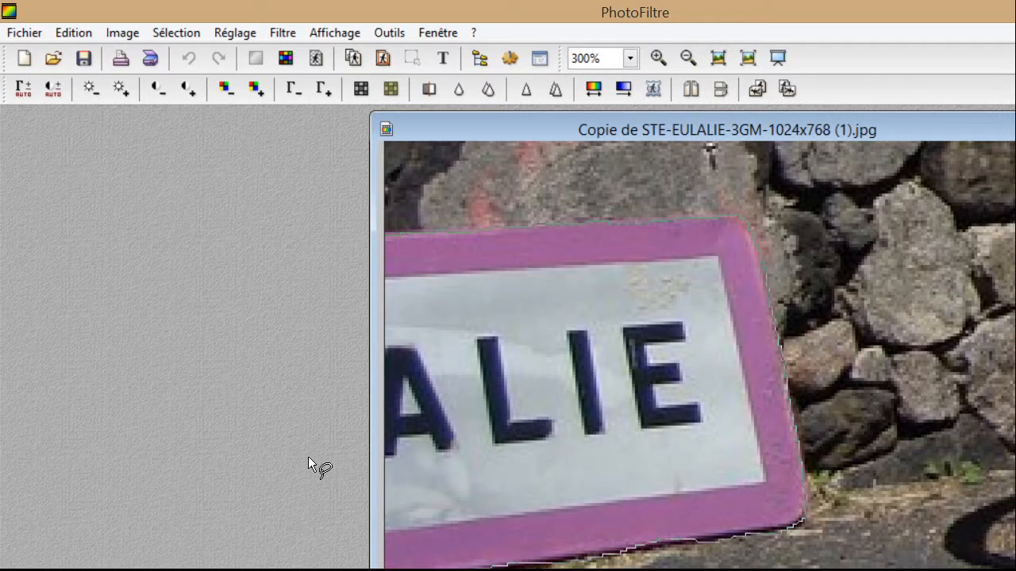
pyautogui.moveTo(309, 421); pyautogui.dragTo(304, 229)
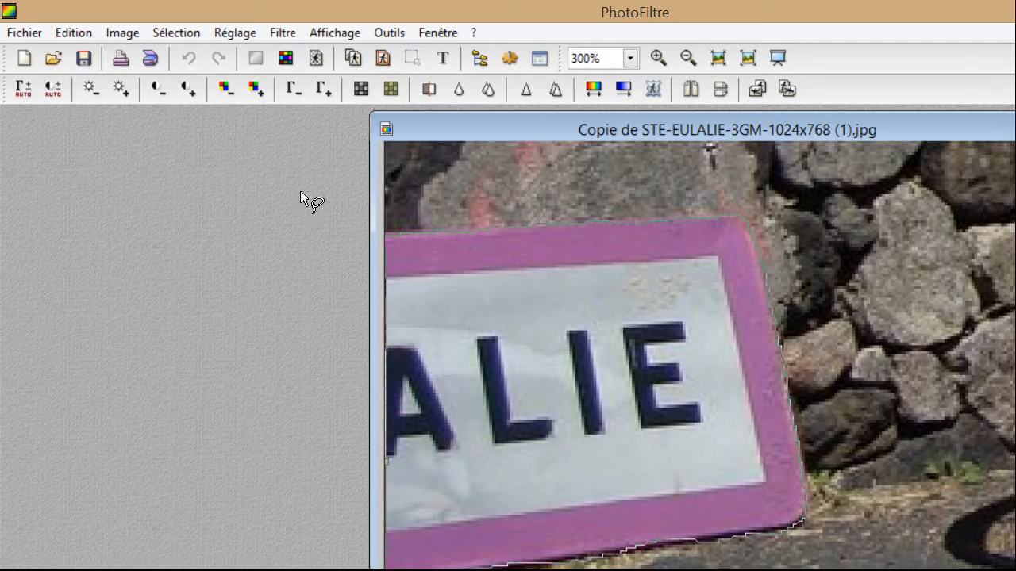
pyautogui.moveTo(301, 187); pyautogui.dragTo(300, 186)
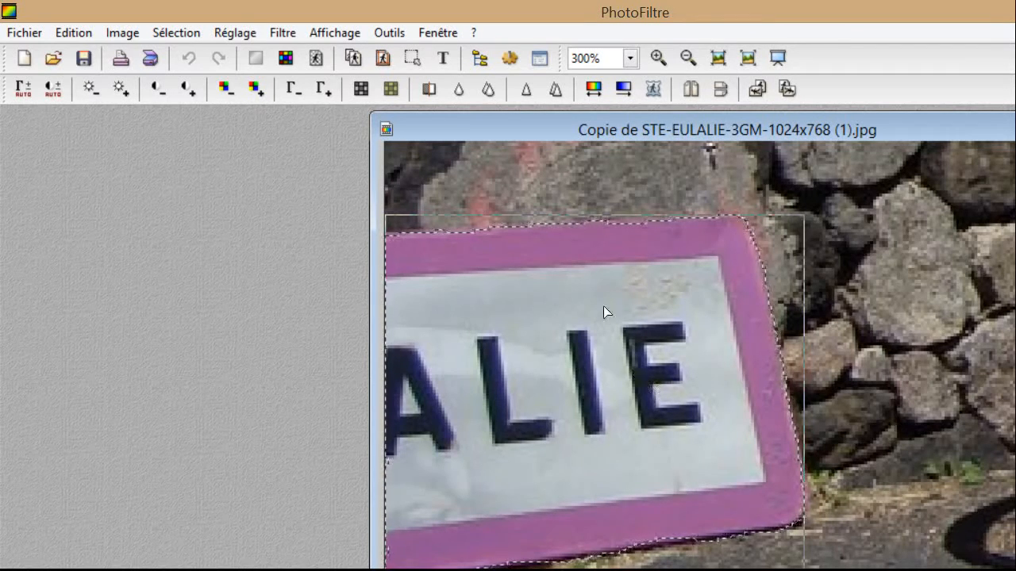
# Crop the image to the lasso selection with Image > Recadrer.
pyautogui.click(122, 33)
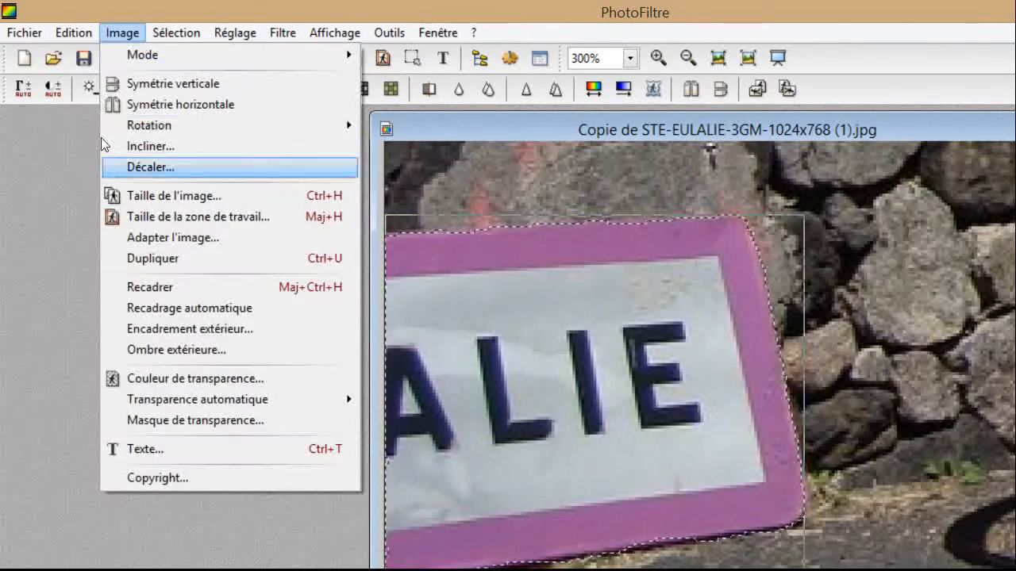
pyautogui.click(143, 287)
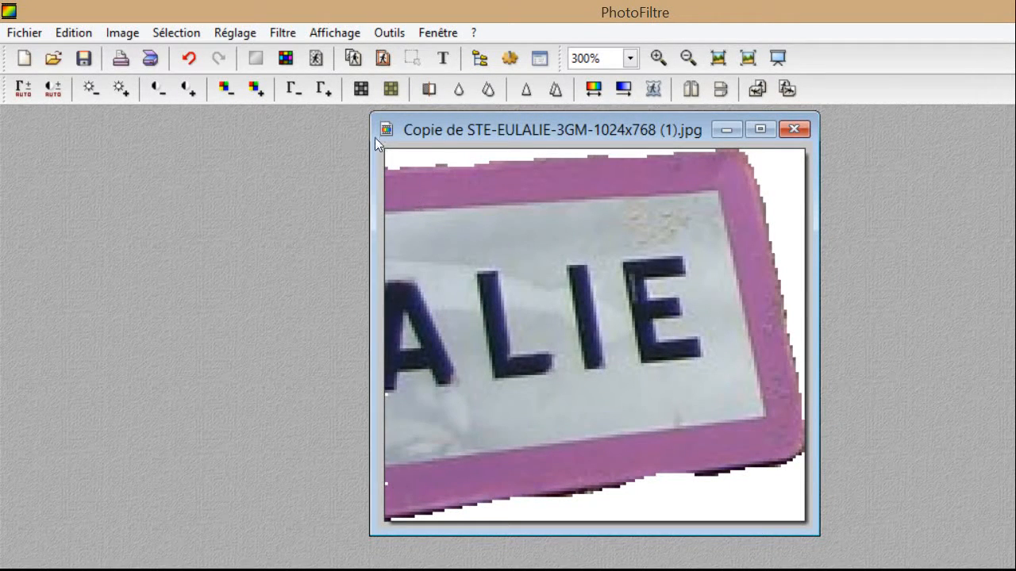
# Zoom to 800% and scroll to the image's left edge to inspect the pink border pixels.
pyautogui.scroll(-1, 473, 162)
pyautogui.scroll(1, 472, 161)
pyautogui.scroll(3, 437, 151)
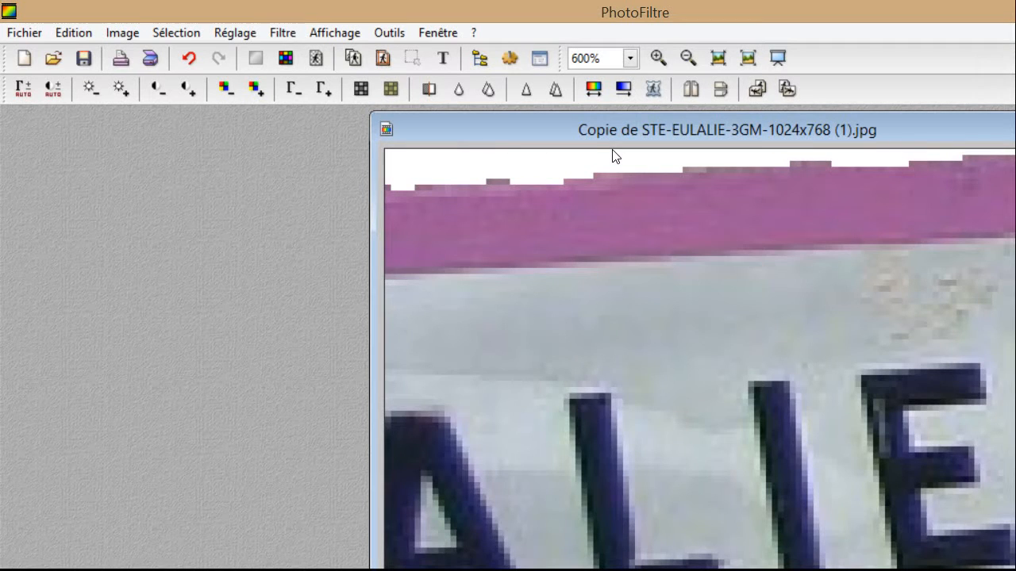
pyautogui.scroll(1, 610, 159)
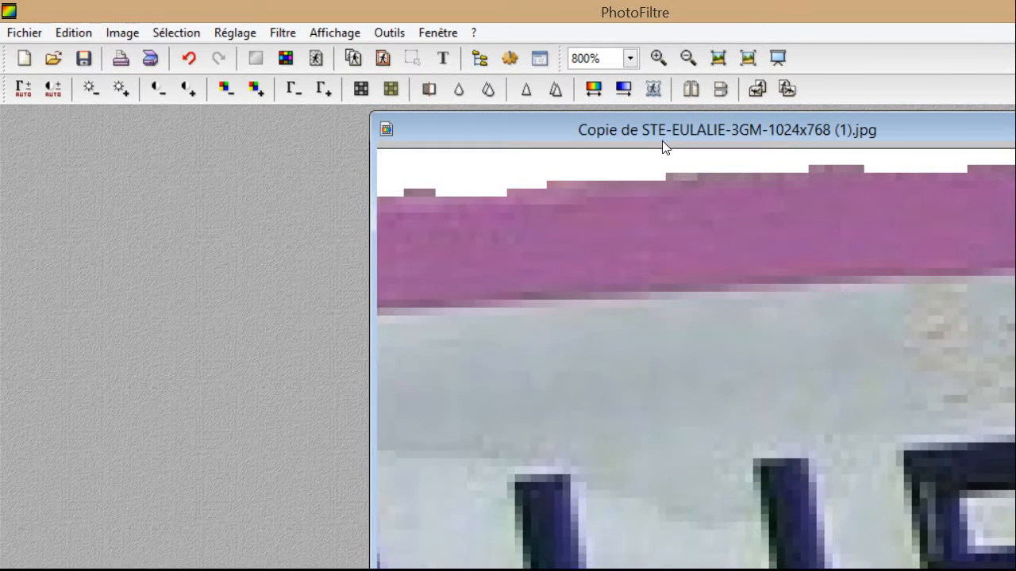
pyautogui.scroll(1, 663, 141)
pyautogui.scroll(-1, 622, 154)
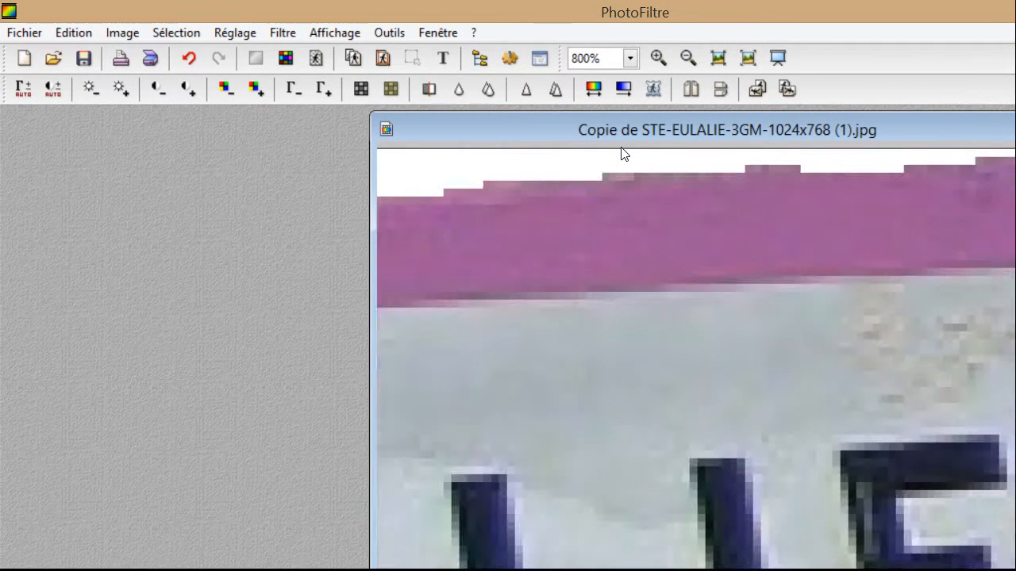
pyautogui.moveTo(649, 506); pyautogui.dragTo(401, 546)
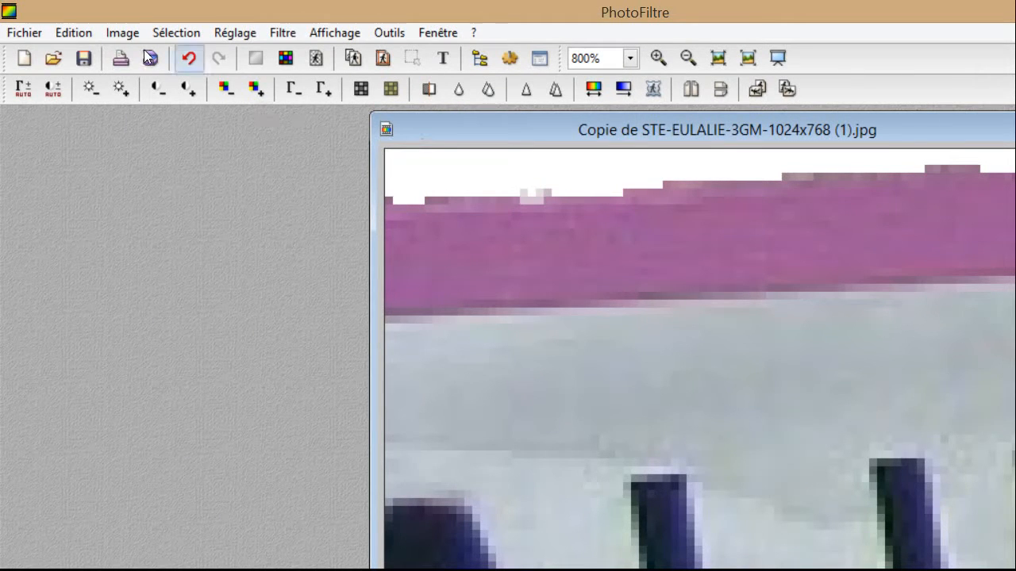
# Test a clone-stamp stroke on the pink border, undoing and redoing the edit.
pyautogui.click(189, 59)
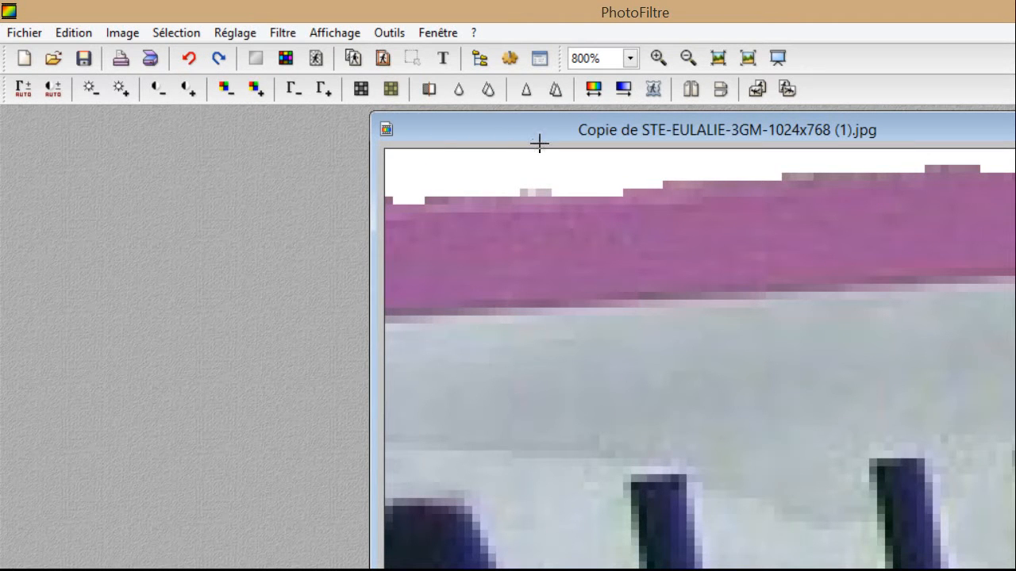
pyautogui.hotkey('ctrl', 'y')
pyautogui.click(573, 145)
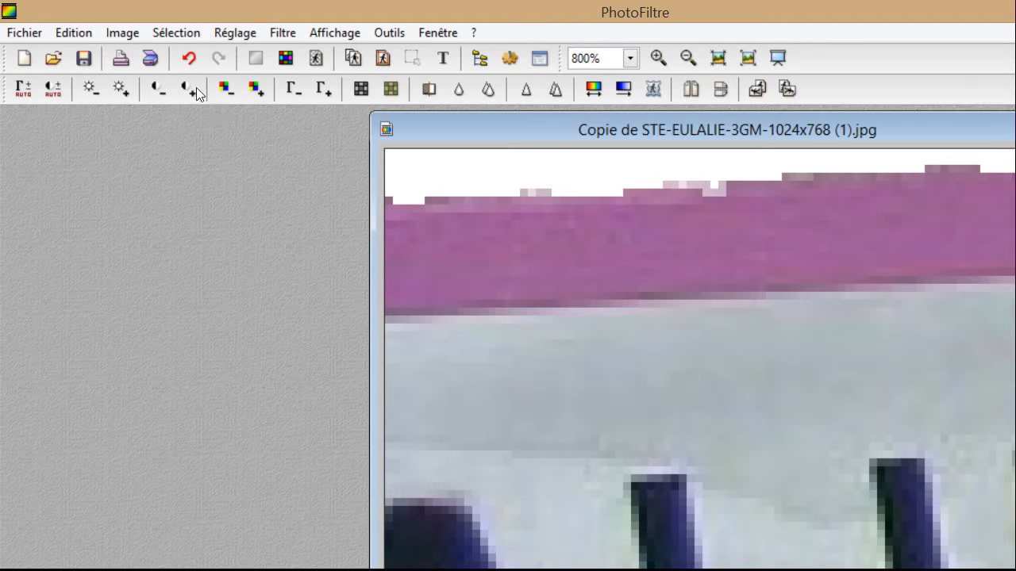
pyautogui.click(189, 58)
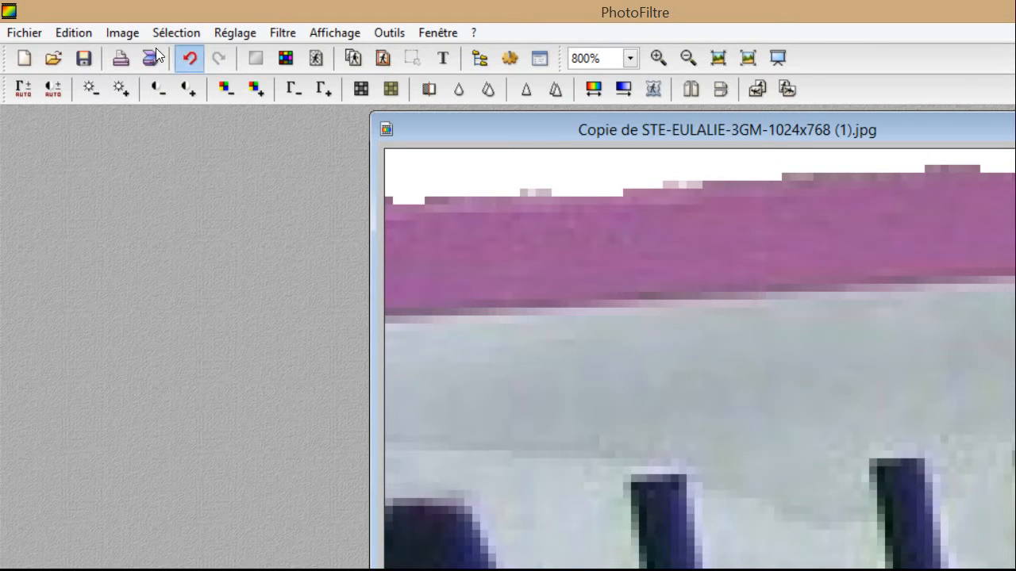
pyautogui.hotkey('ctrl', 'y')
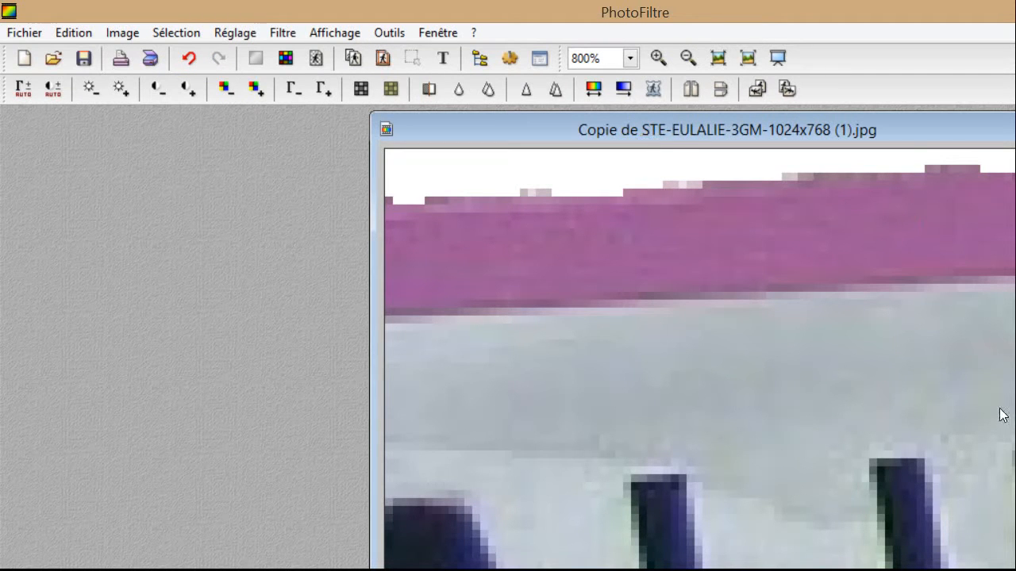
# Whiten each stray pixel along the pink border's top edge, working across the row.
pyautogui.click(808, 176)
pyautogui.click(803, 177)
pyautogui.click(793, 176)
pyautogui.click(786, 176)
pyautogui.click(817, 176)
pyautogui.click(825, 176)
pyautogui.click(834, 177)
pyautogui.click(849, 176)
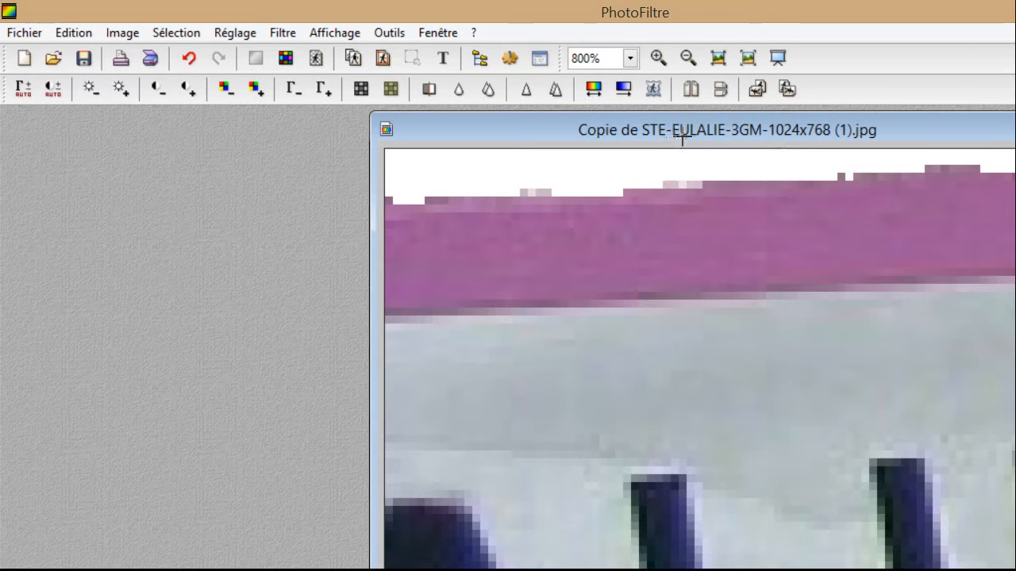
pyautogui.click(842, 176)
pyautogui.click(857, 176)
pyautogui.click(865, 176)
pyautogui.click(873, 176)
pyautogui.click(881, 176)
pyautogui.click(889, 176)
pyautogui.click(905, 176)
pyautogui.click(913, 176)
pyautogui.click(921, 177)
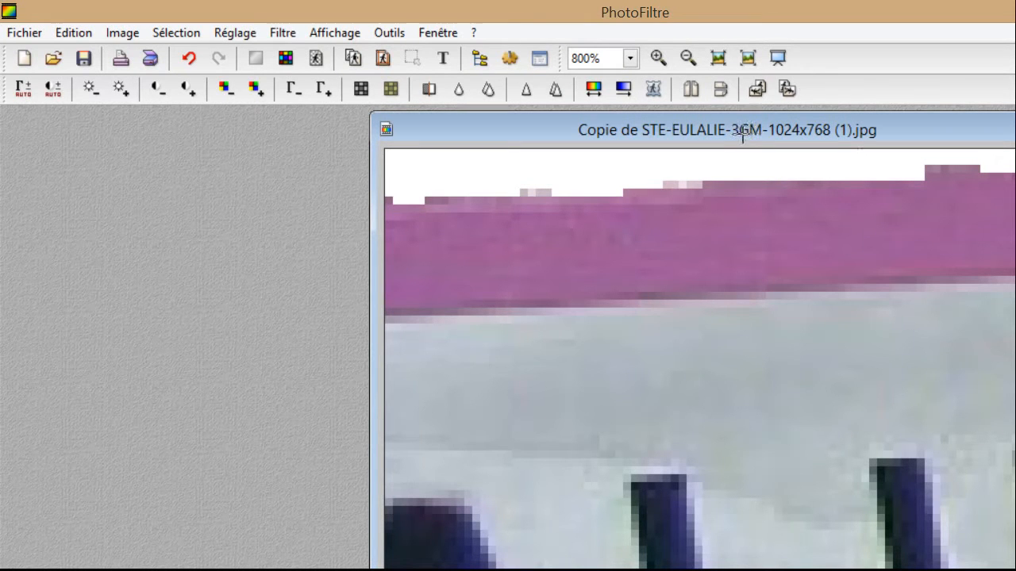
pyautogui.click(929, 176)
# Zoom to 1600% and whiten the first blocks of the pink bump above the border.
pyautogui.scroll(-3, 578, 272)
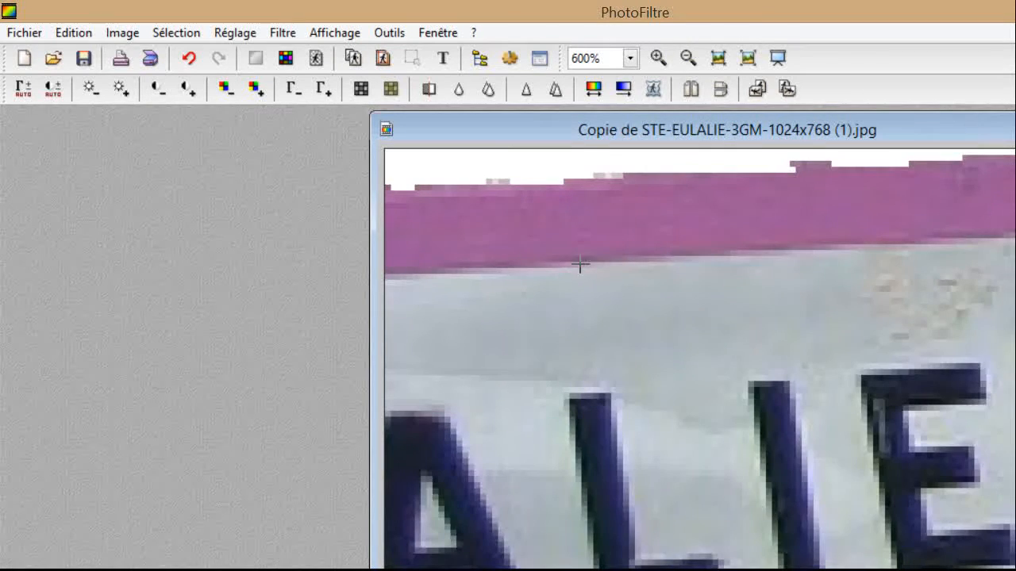
pyautogui.scroll(-1, 381, 184)
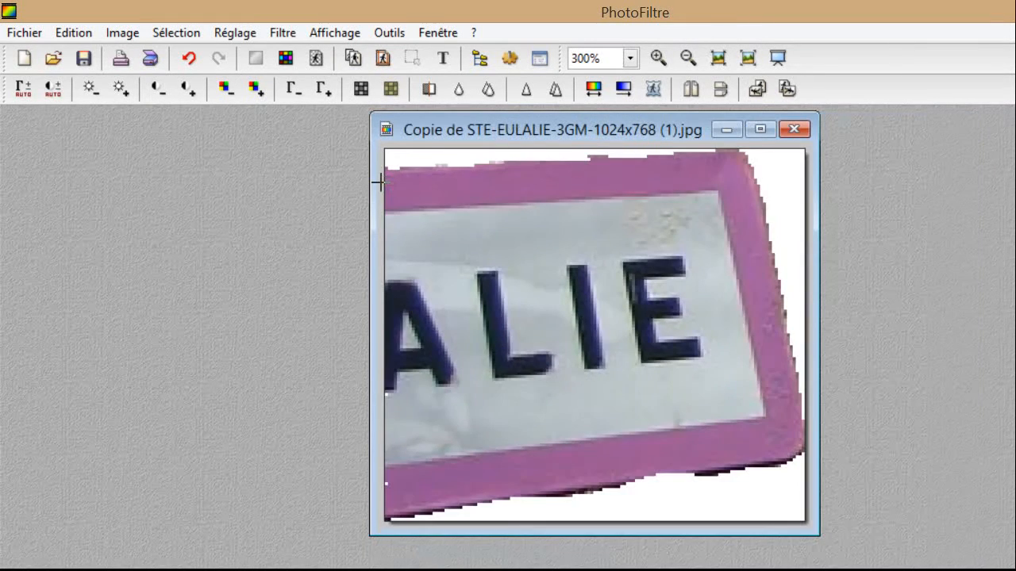
pyautogui.scroll(-1, 326, 181)
pyautogui.scroll(1, 335, 188)
pyautogui.scroll(3, 445, 130)
pyautogui.scroll(3, 587, 133)
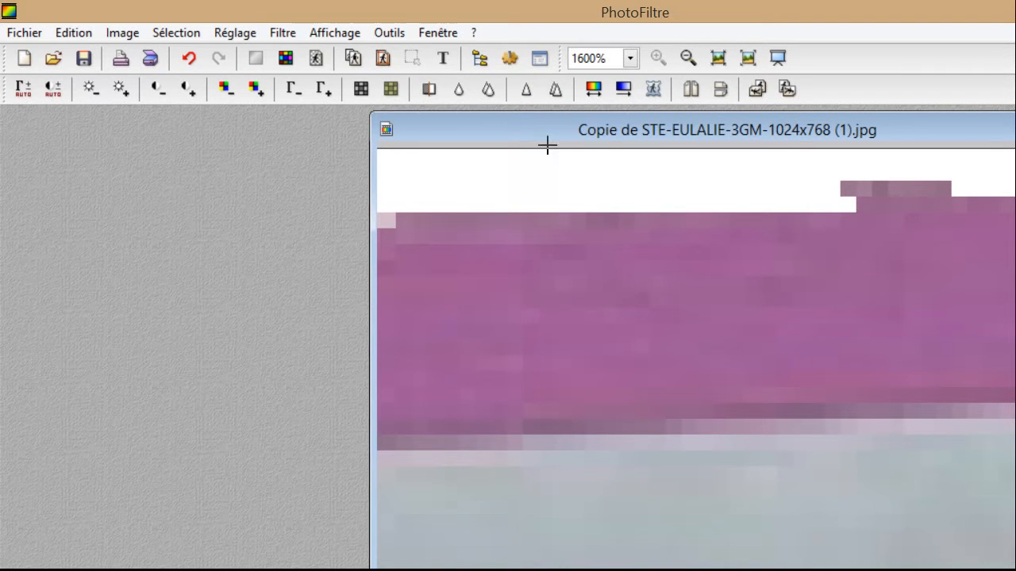
pyautogui.click(664, 140)
pyautogui.click(669, 145)
pyautogui.click(674, 147)
# Whiten the remaining blocks of the bump, leaving a single straight step.
pyautogui.click(689, 146)
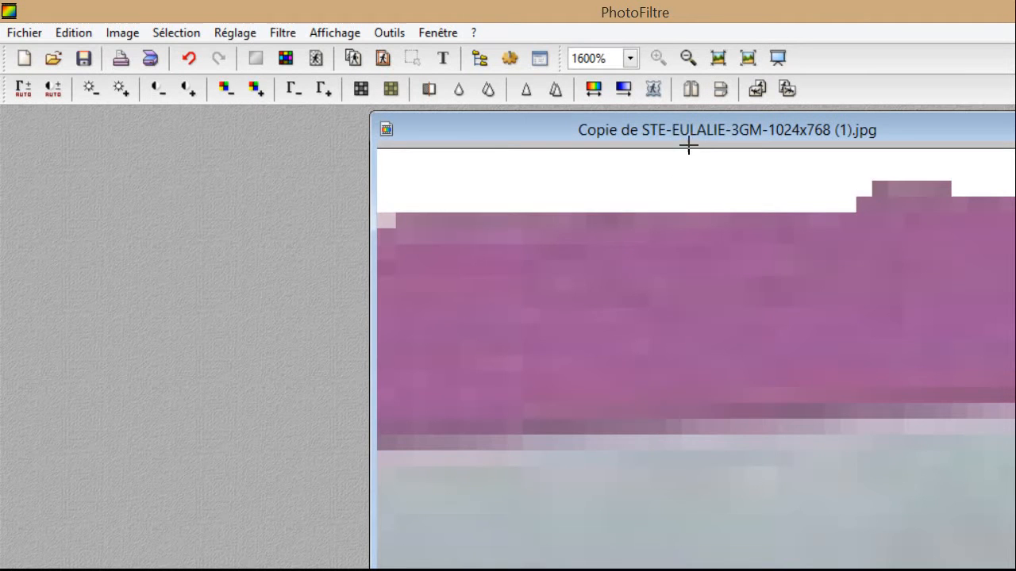
pyautogui.click(706, 146)
pyautogui.click(721, 145)
pyautogui.click(730, 144)
pyautogui.click(739, 144)
pyautogui.click(752, 144)
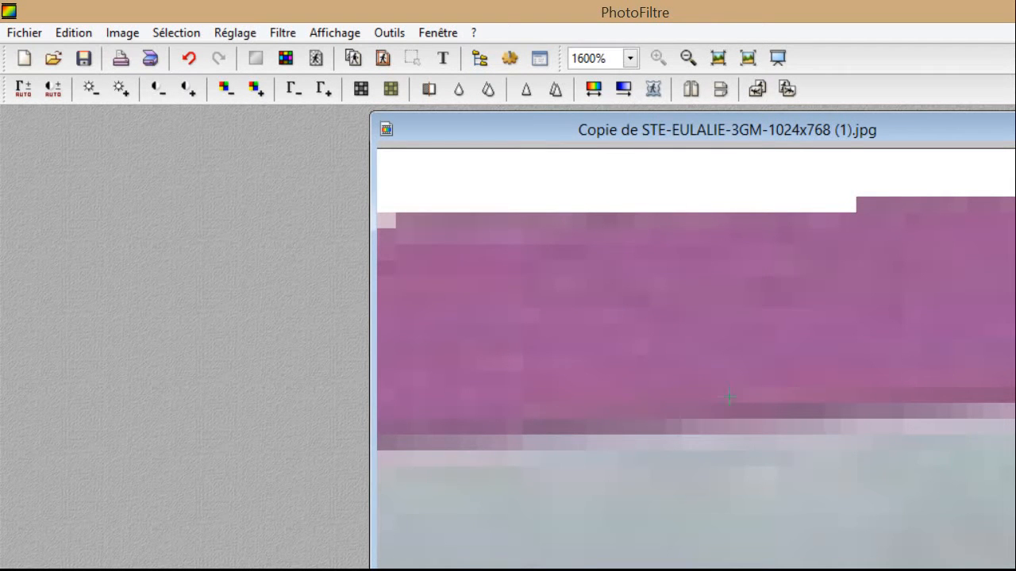
# At the image's left edge, sample the pink border and clone it into the four white notch pixels.
pyautogui.moveTo(577, 504); pyautogui.dragTo(343, 500)
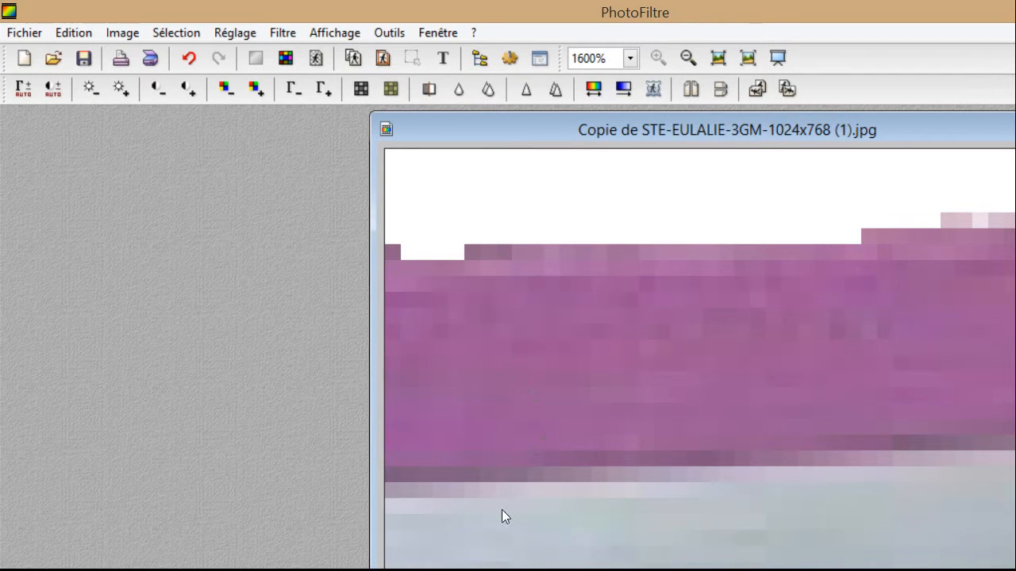
pyautogui.keyDown('ctrl'); pyautogui.click(403, 202); pyautogui.keyUp('ctrl')
pyautogui.click(368, 202)
pyautogui.click(355, 205)
pyautogui.click(341, 206)
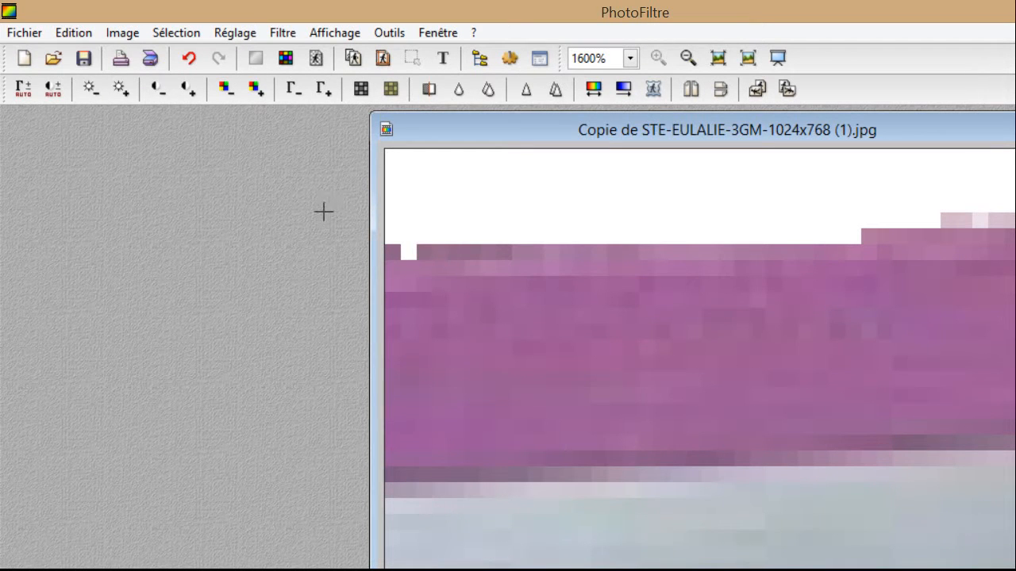
pyautogui.click(324, 203)
# Zoom out to 300% to review the sign's edges, then back to 1200% on its bottom border.
pyautogui.scroll(-7, 760, 352)
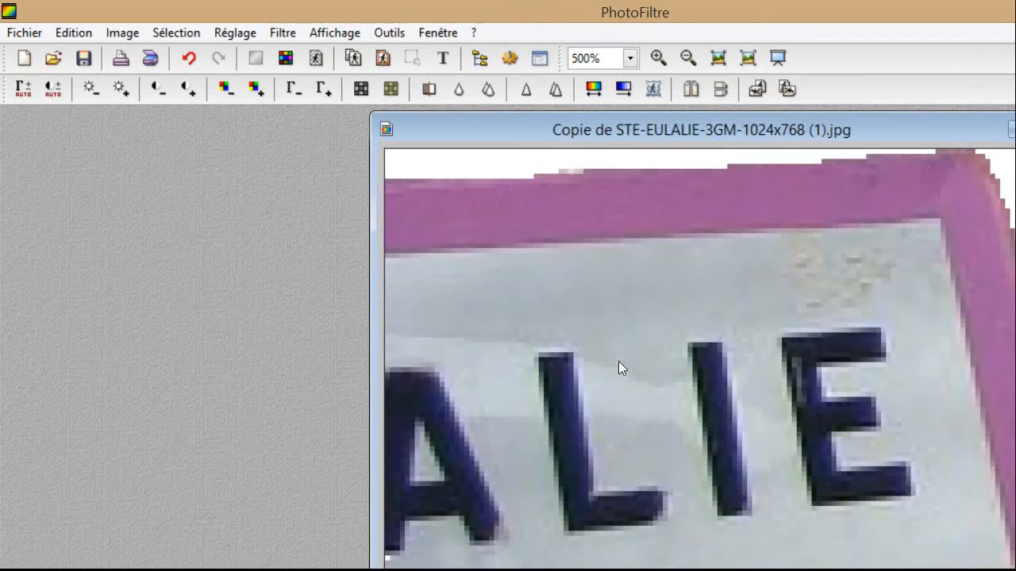
pyautogui.scroll(-1, 602, 373)
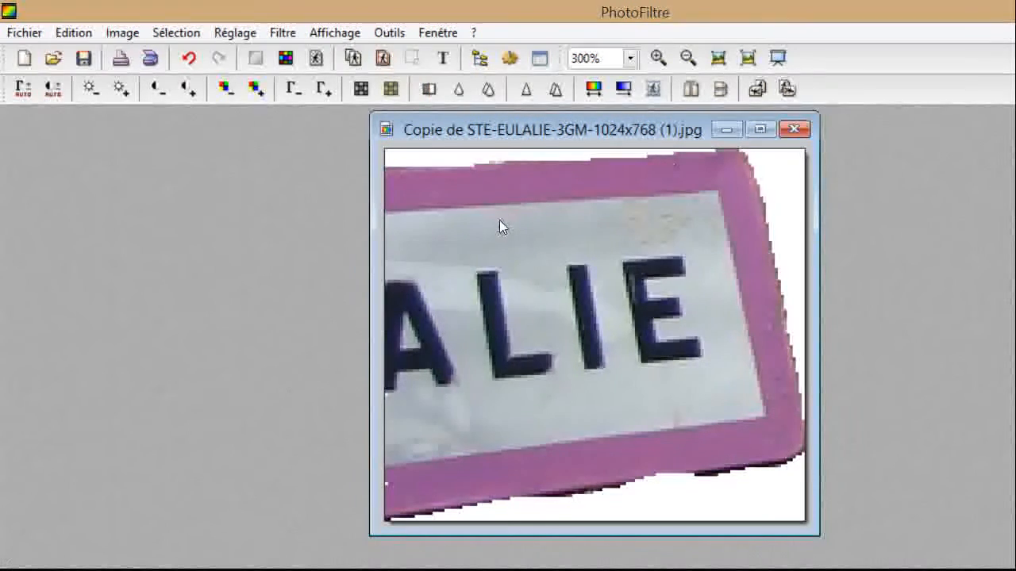
pyautogui.scroll(1, 500, 222)
pyautogui.scroll(1, 500, 223)
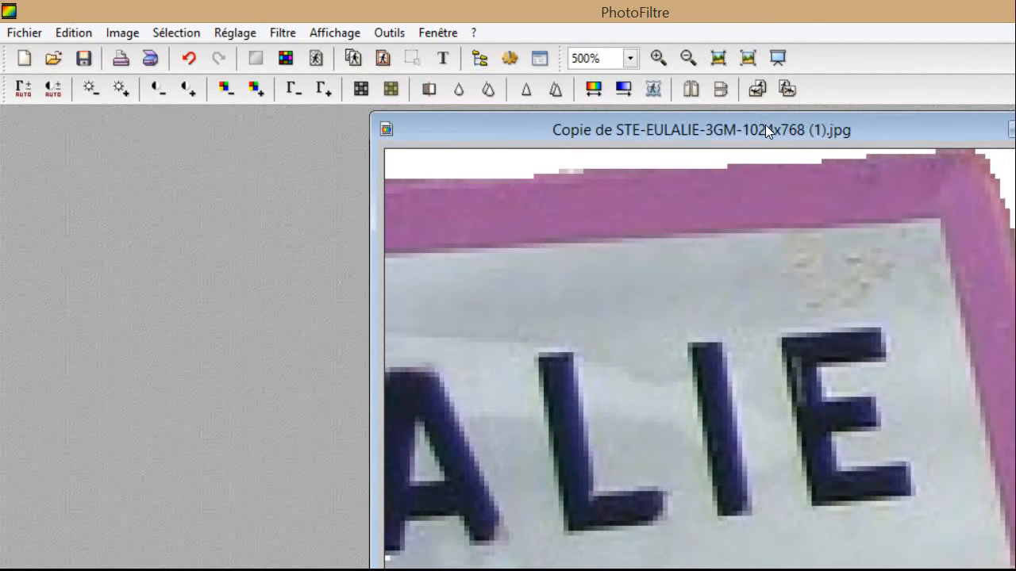
pyautogui.scroll(3, 765, 125)
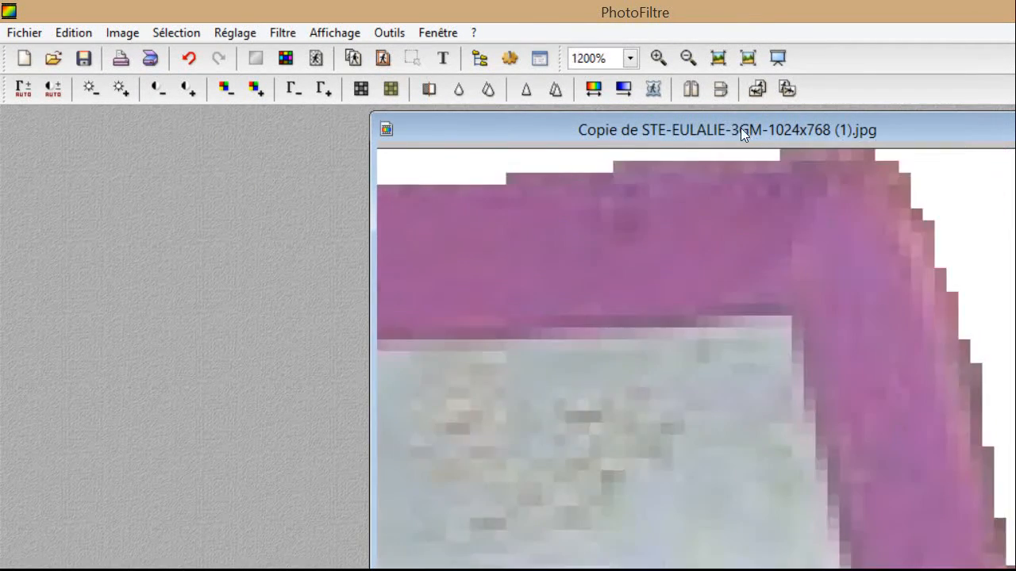
pyautogui.scroll(1, 640, 139)
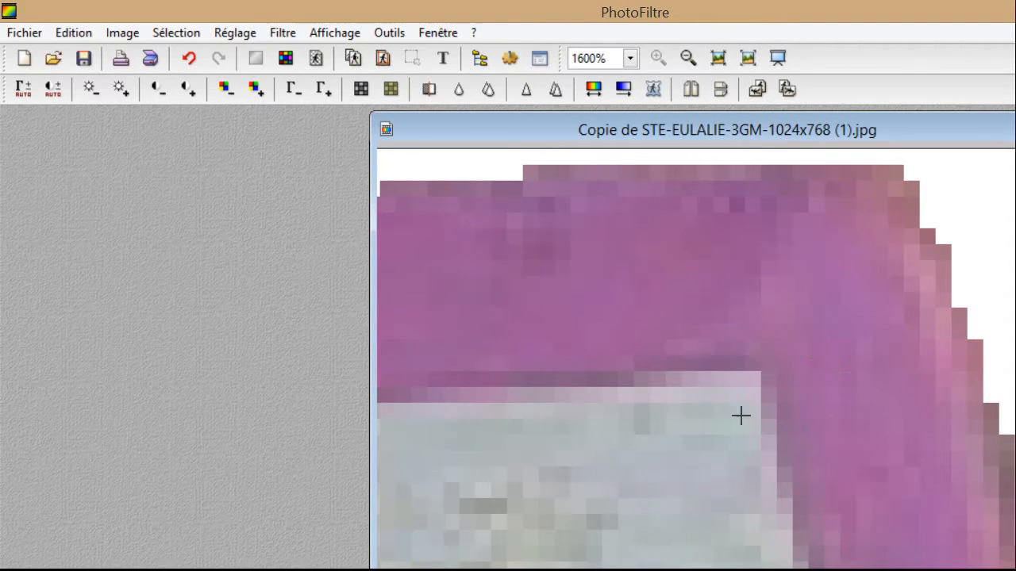
pyautogui.scroll(-3, 737, 392)
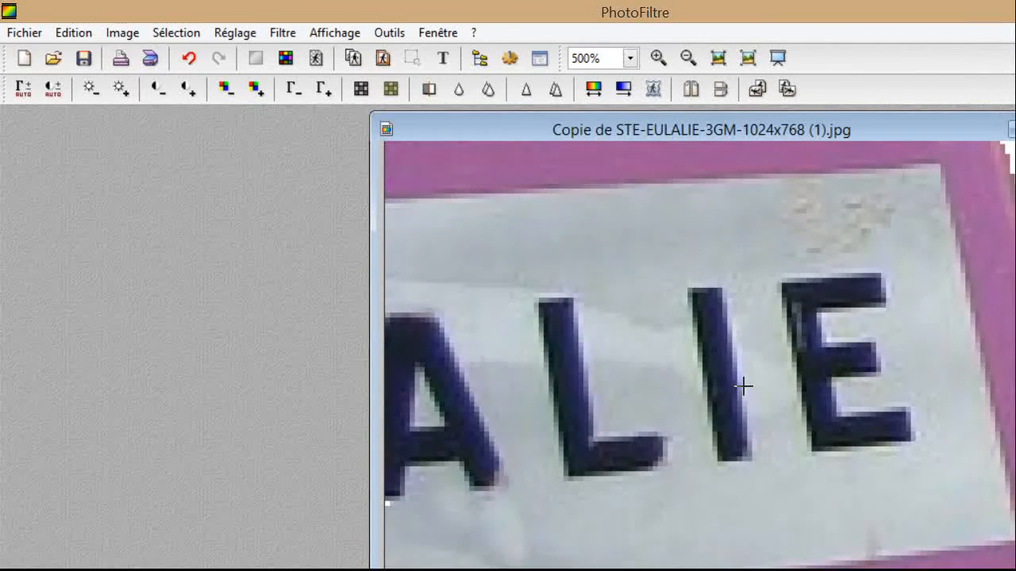
pyautogui.scroll(-1, 741, 389)
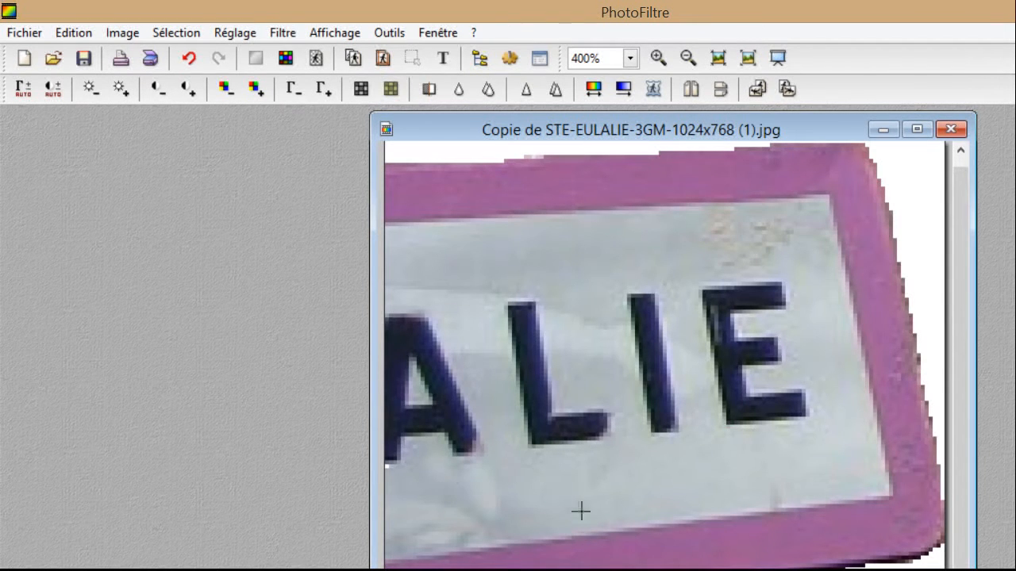
pyautogui.scroll(3, 687, 456)
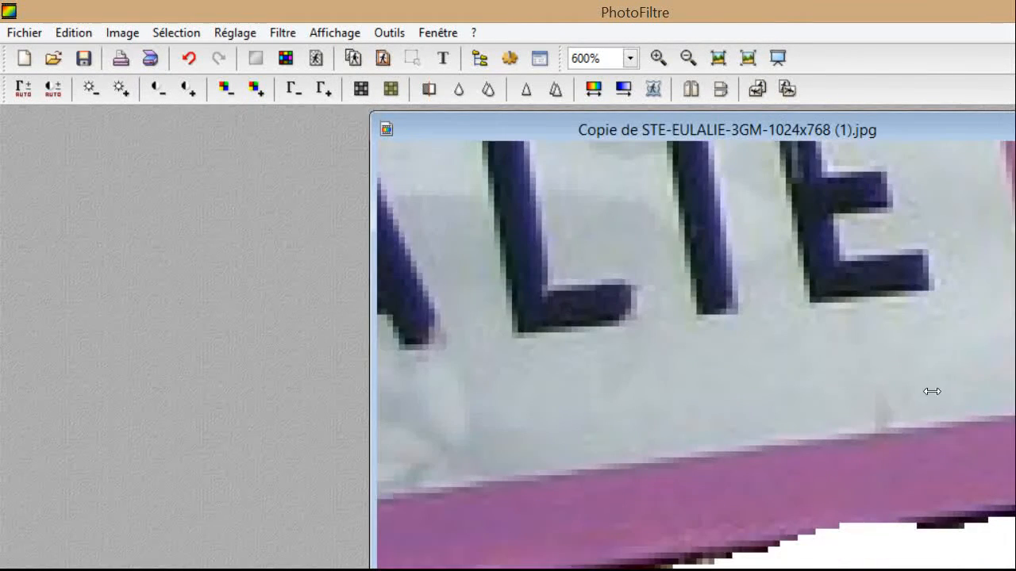
pyautogui.scroll(1, 872, 371)
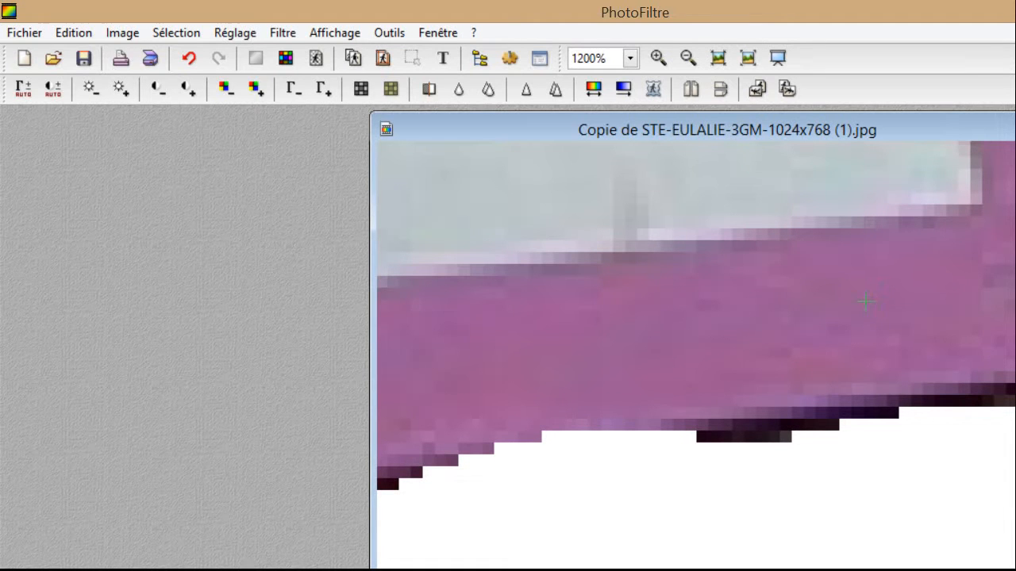
# Whiten the dark fringe pixels at the lower-right of the sign's pink border.
pyautogui.click(809, 319)
pyautogui.click(809, 313)
pyautogui.click(800, 320)
pyautogui.click(793, 318)
pyautogui.click(782, 320)
pyautogui.click(769, 324)
pyautogui.click(760, 321)
pyautogui.click(749, 322)
pyautogui.click(742, 323)
pyautogui.click(735, 324)
pyautogui.click(721, 326)
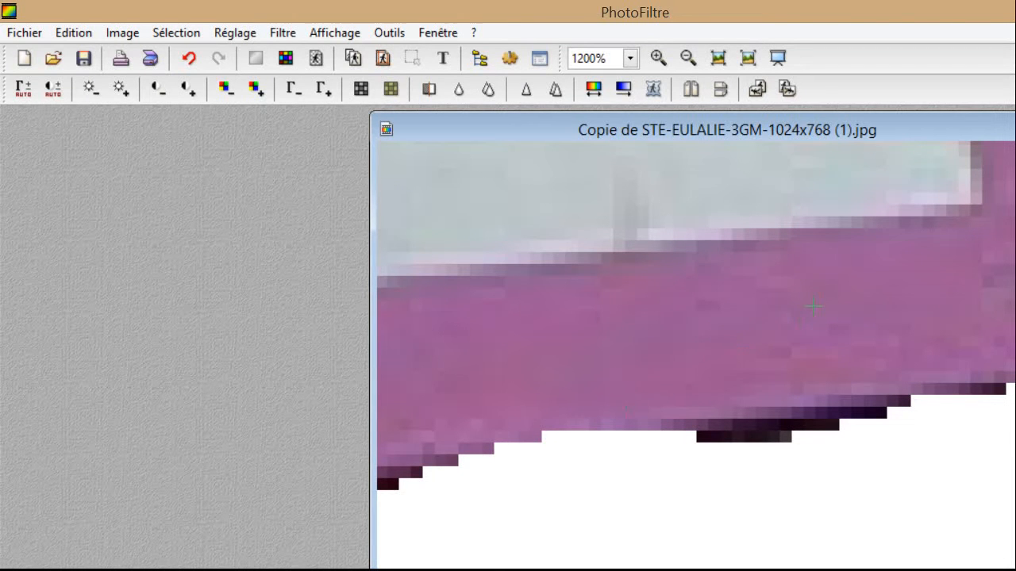
pyautogui.click(801, 312)
# Continue whitening dark fringe pixels leftward along the middle of the lower border.
pyautogui.click(726, 321)
pyautogui.click(705, 332)
pyautogui.click(693, 331)
pyautogui.click(682, 331)
pyautogui.click(673, 332)
pyautogui.click(659, 343)
pyautogui.click(652, 341)
pyautogui.click(644, 341)
pyautogui.click(634, 346)
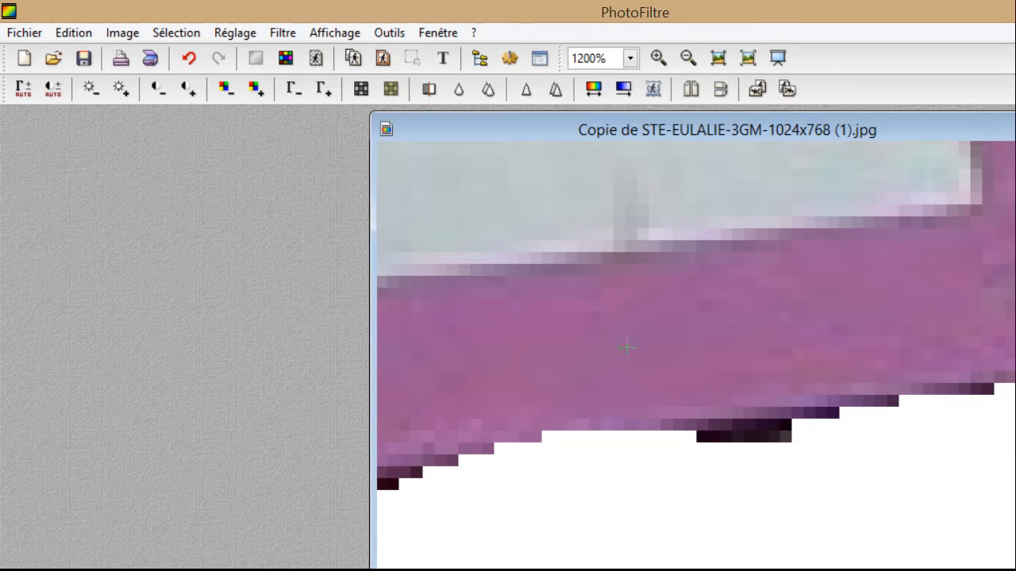
pyautogui.click(626, 343)
pyautogui.click(624, 347)
pyautogui.click(620, 349)
pyautogui.click(620, 344)
# Whiten the remaining dark edge pixels toward the left end of the lower border.
pyautogui.click(616, 348)
pyautogui.click(608, 349)
pyautogui.click(599, 349)
pyautogui.click(588, 350)
pyautogui.click(578, 350)
pyautogui.click(570, 351)
pyautogui.click(562, 352)
pyautogui.click(607, 343)
pyautogui.click(596, 344)
pyautogui.click(314, 388)
pyautogui.click(308, 389)
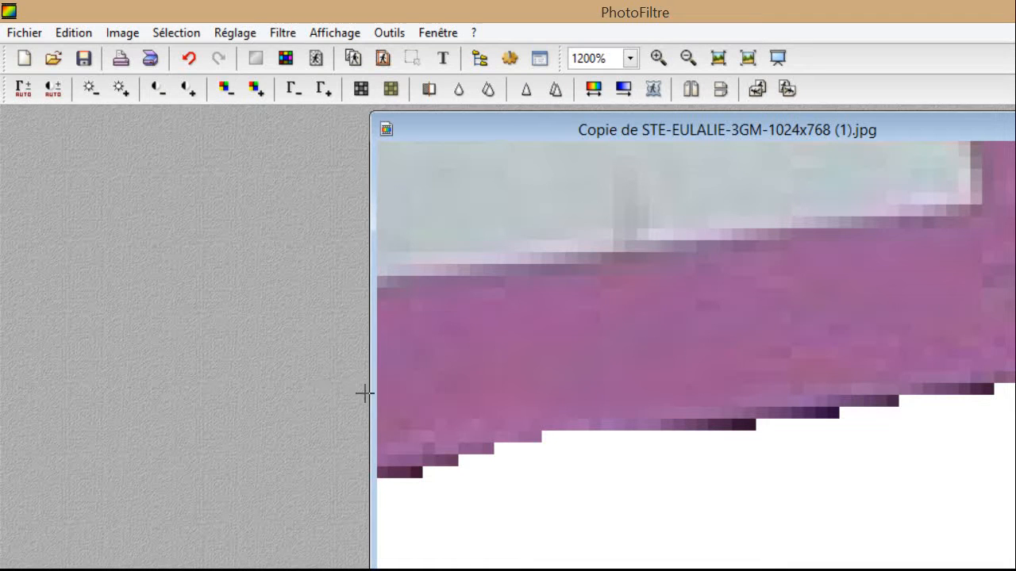
pyautogui.click(334, 382)
pyautogui.moveTo(782, 505); pyautogui.dragTo(789, 356)
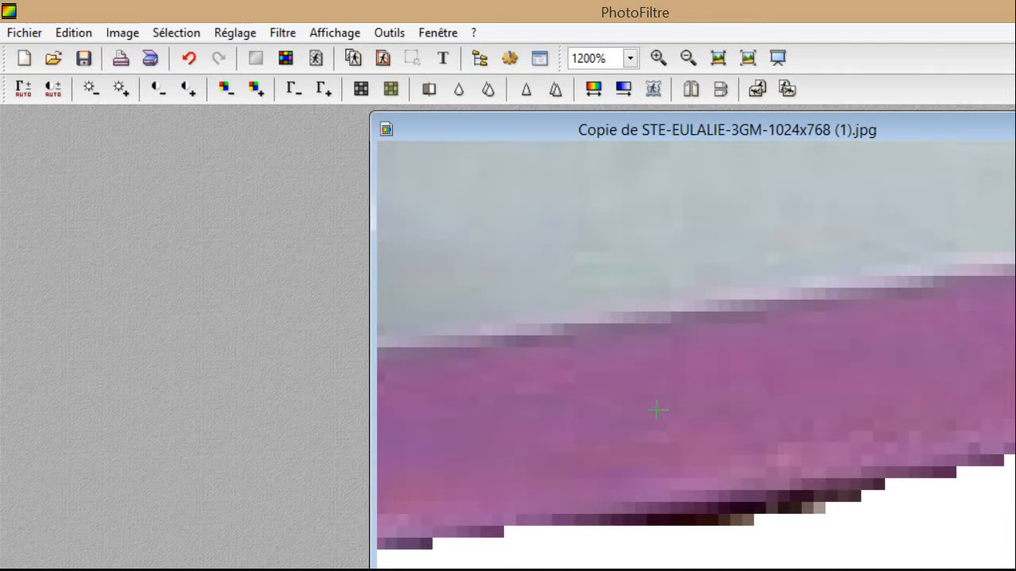
# Whiten dark fringe pixels along the right part of the sign's bottom border.
pyautogui.click(636, 409)
pyautogui.click(631, 409)
pyautogui.click(617, 410)
pyautogui.click(608, 410)
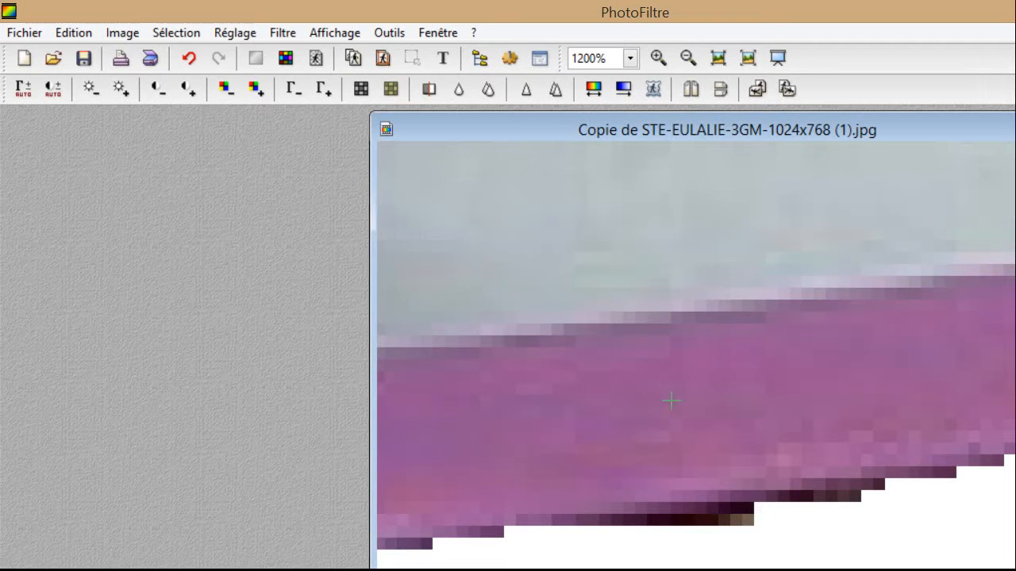
pyautogui.click(683, 399)
pyautogui.click(671, 401)
pyautogui.click(658, 401)
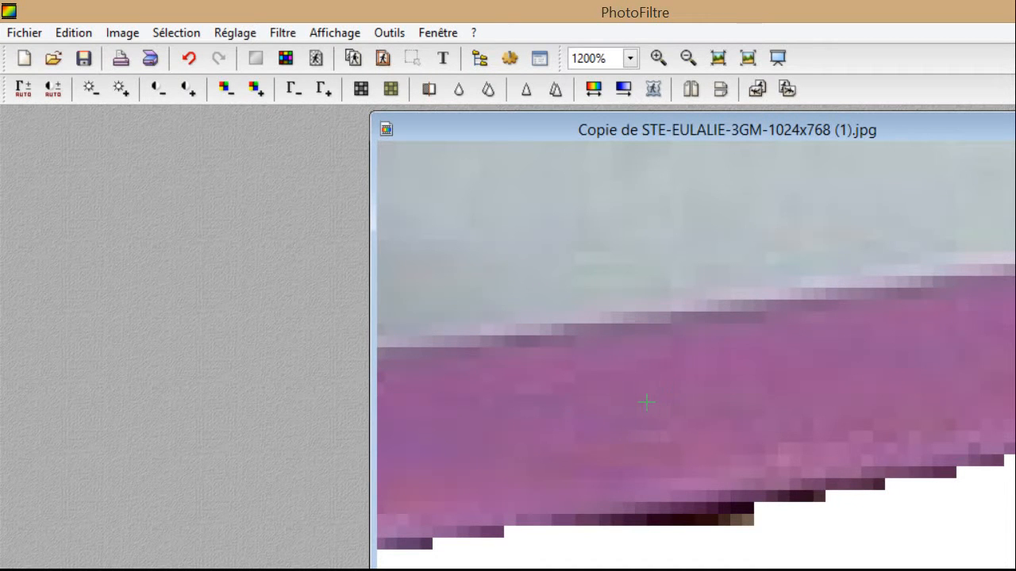
pyautogui.click(650, 399)
pyautogui.click(600, 409)
# Whiten the cluster of dark pixels and the next edge pixels leftward.
pyautogui.moveTo(589, 410); pyautogui.dragTo(590, 416)
pyautogui.click(597, 418)
pyautogui.click(579, 417)
pyautogui.click(580, 409)
pyautogui.click(566, 417)
pyautogui.click(555, 418)
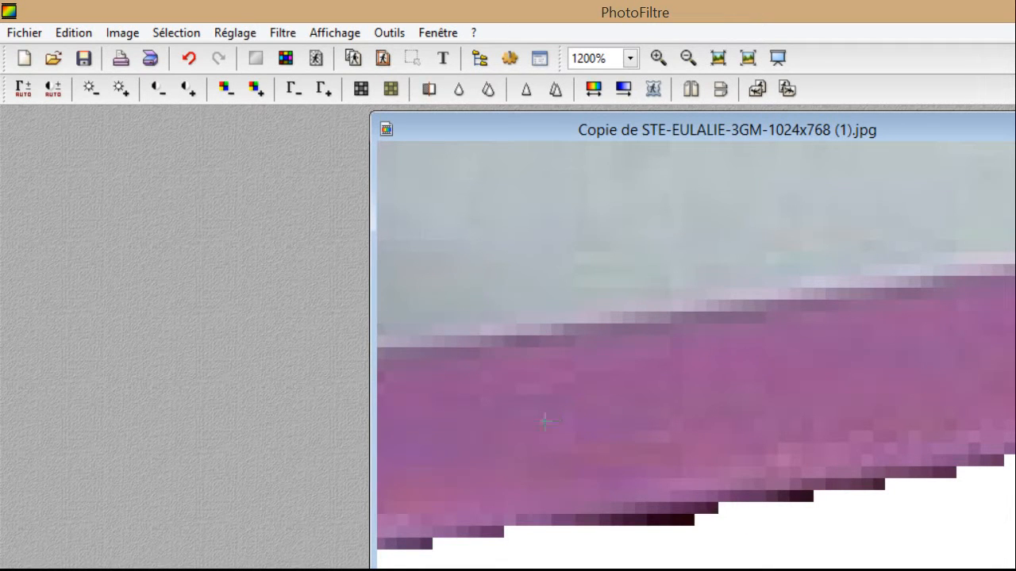
pyautogui.click(559, 409)
pyautogui.click(546, 419)
# Undo the mistaken stroke and re-whiten those bottom-edge pixels correctly.
pyautogui.hotkey('ctrl', 'z')
pyautogui.click(688, 520)
pyautogui.click(677, 520)
pyautogui.click(664, 520)
pyautogui.click(629, 520)
pyautogui.click(652, 520)
pyautogui.click(641, 520)
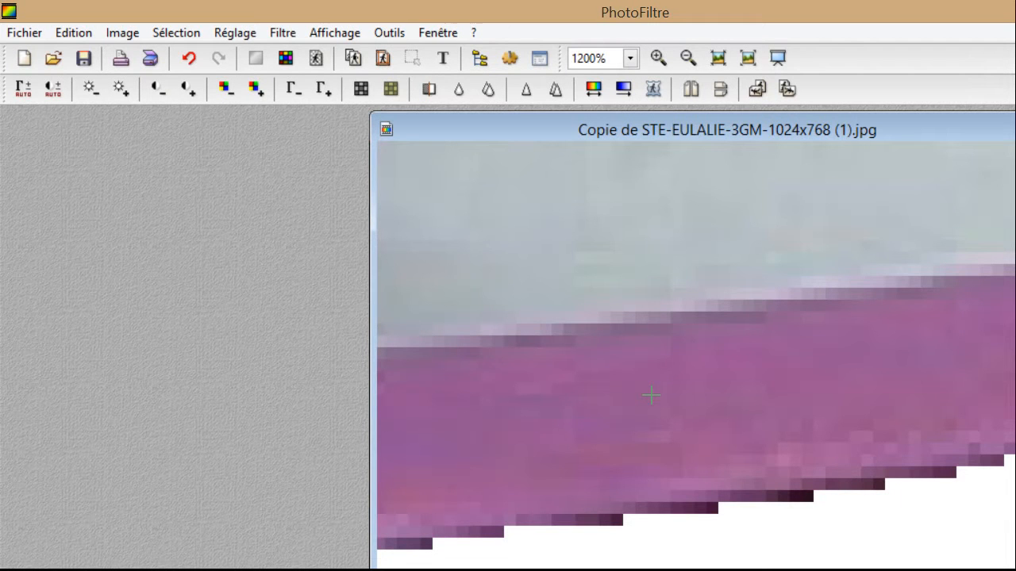
pyautogui.click(807, 496)
pyautogui.scroll(3, 490, 505)
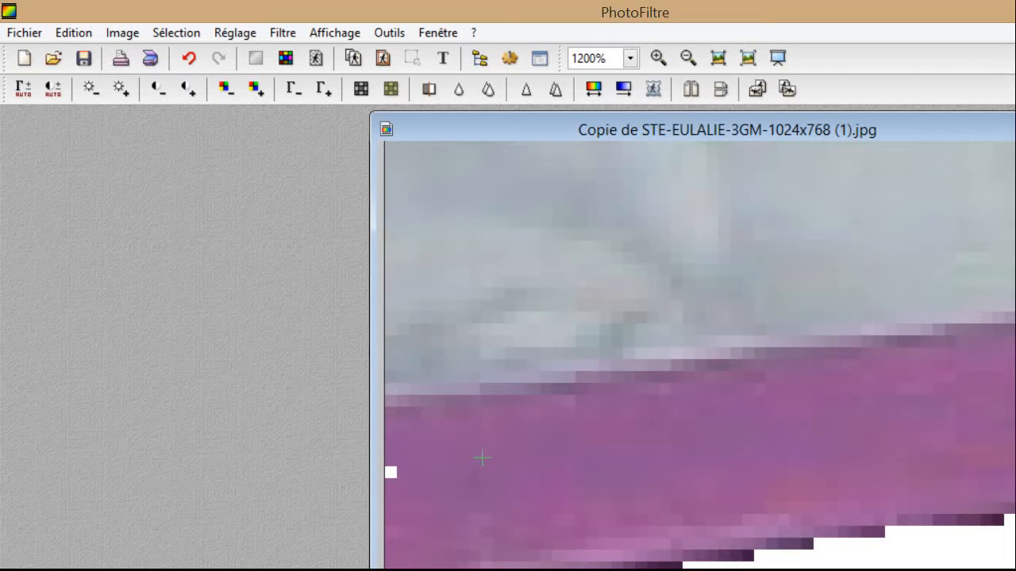
pyautogui.scroll(-4, 759, 313)
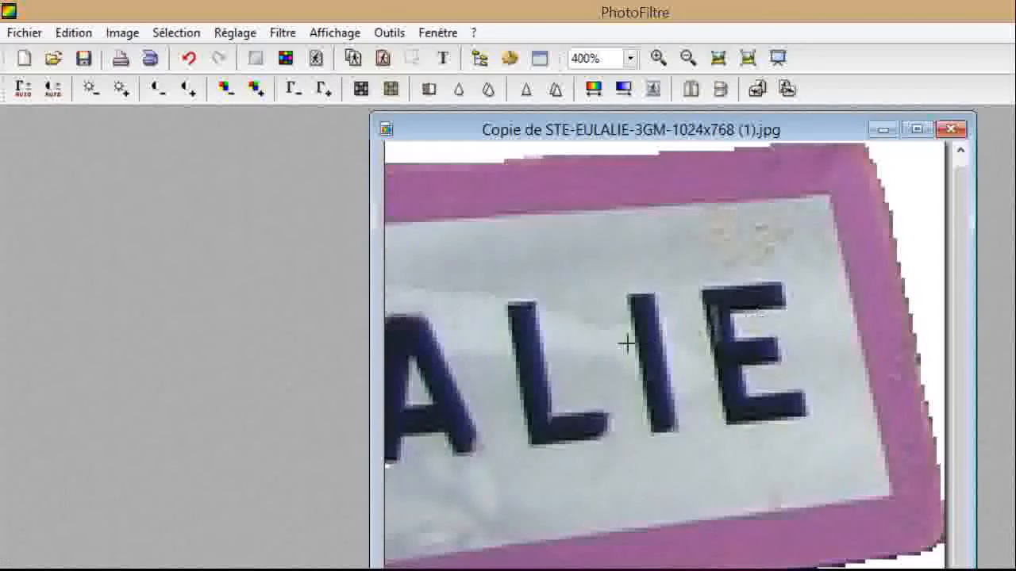
pyautogui.scroll(-1, 620, 342)
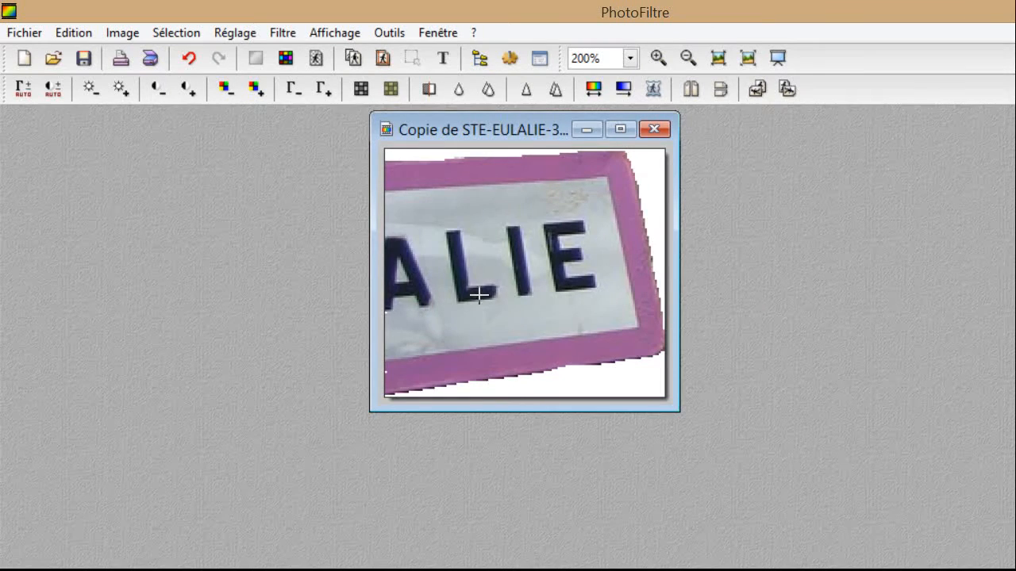
pyautogui.scroll(3, 484, 278)
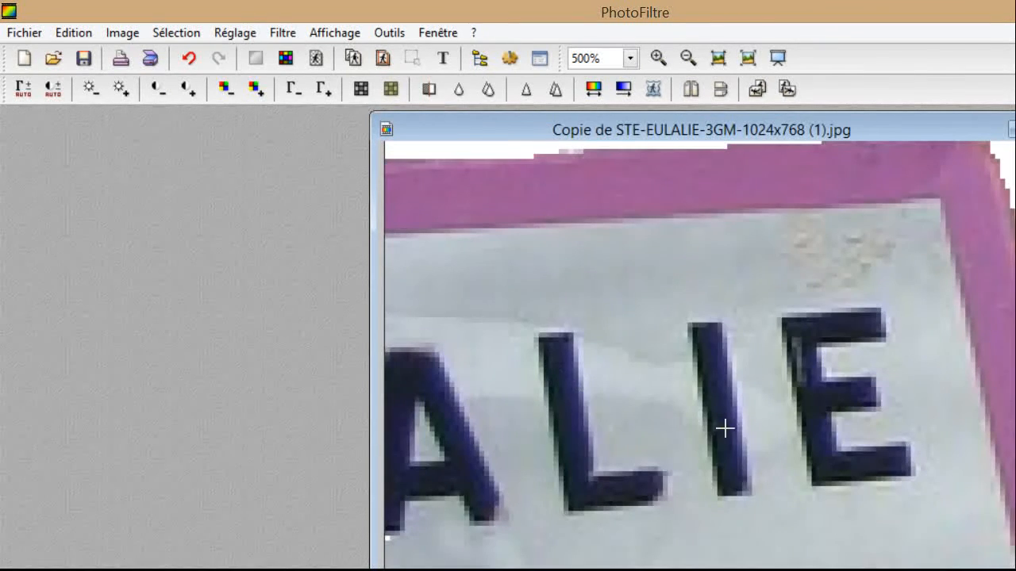
pyautogui.scroll(-1, 883, 401)
pyautogui.scroll(-3, 881, 445)
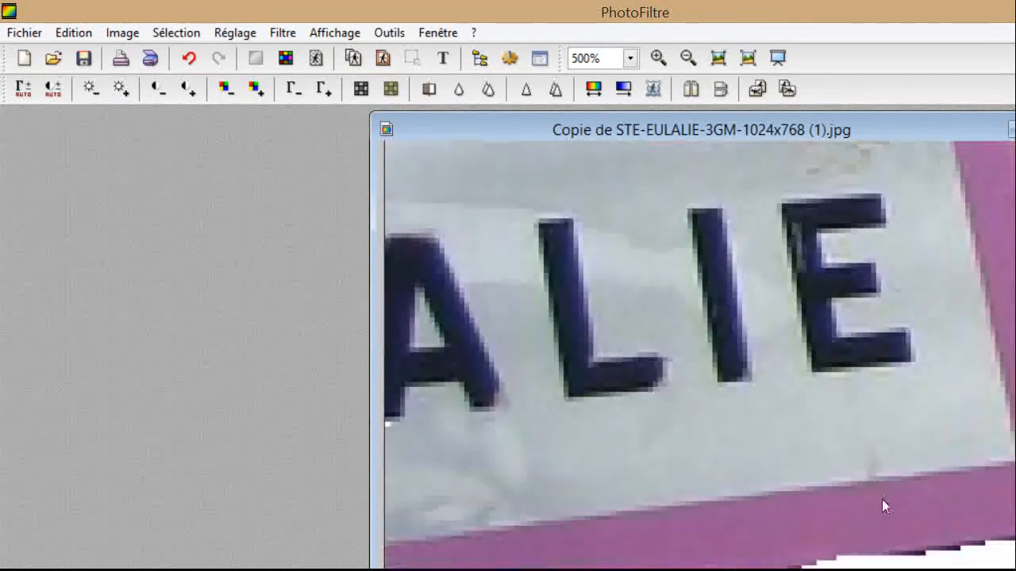
pyautogui.scroll(1, 782, 447)
pyautogui.scroll(1, 781, 447)
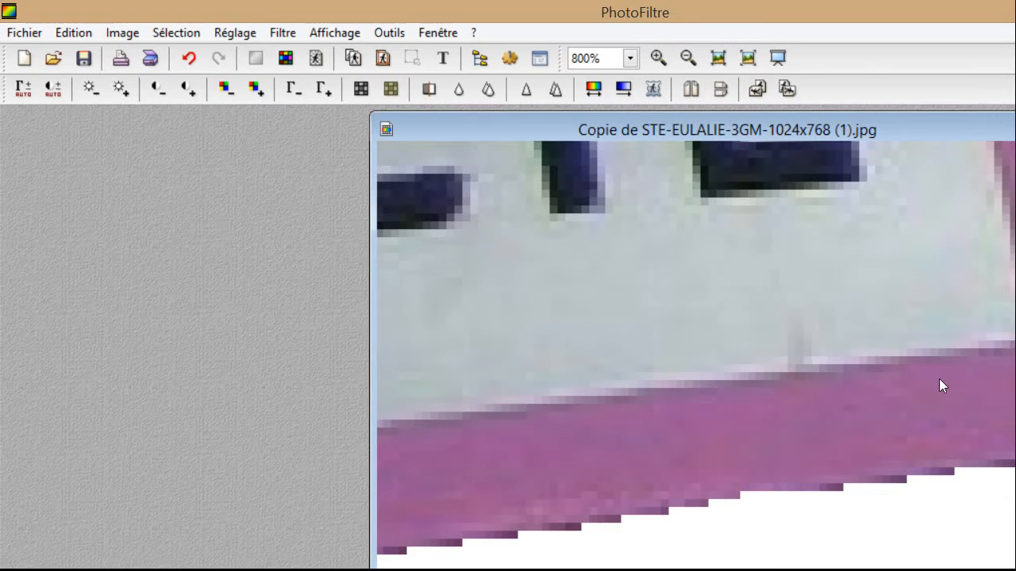
pyautogui.scroll(-7, 721, 392)
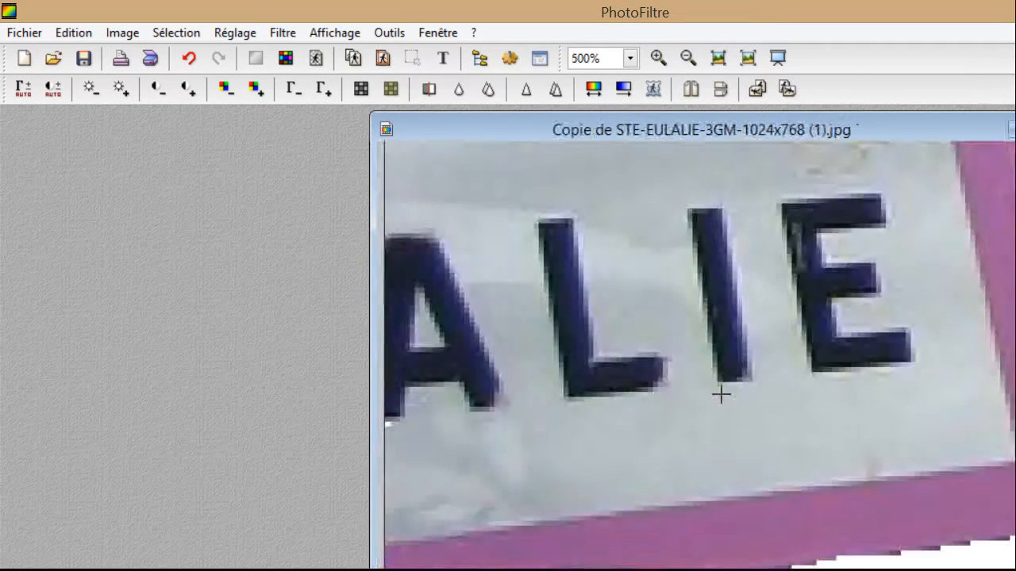
pyautogui.scroll(1, 393, 355)
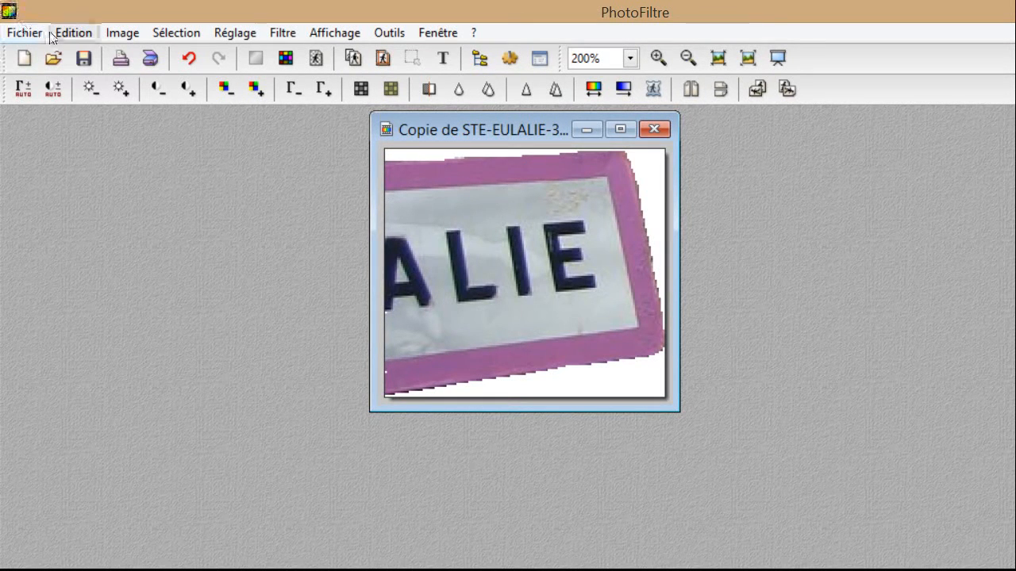
# Apply Couleur de transparence to the white background, accepting 256 colours, with tolerance 25.
pyautogui.click(106, 33)
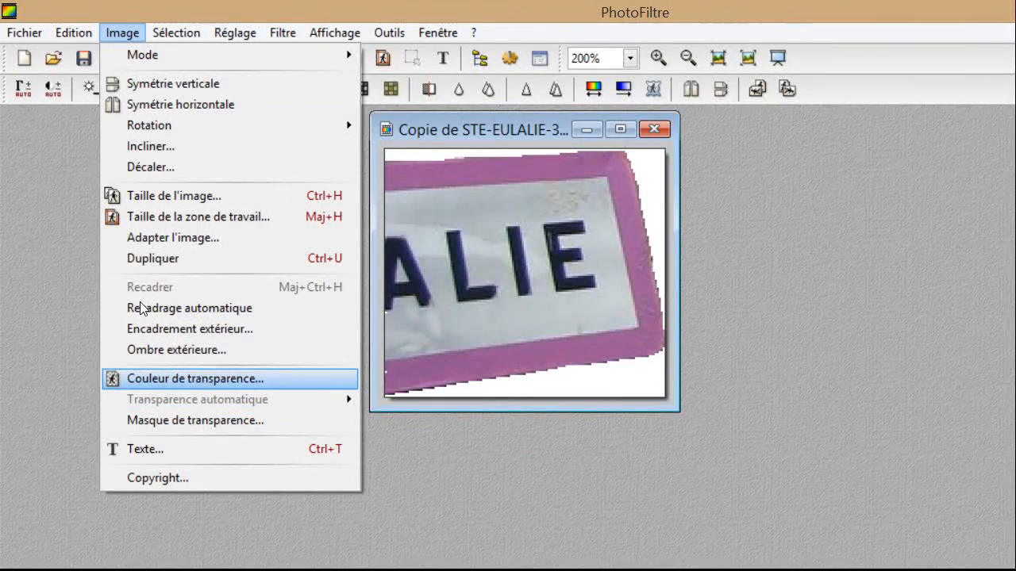
pyautogui.click(190, 378)
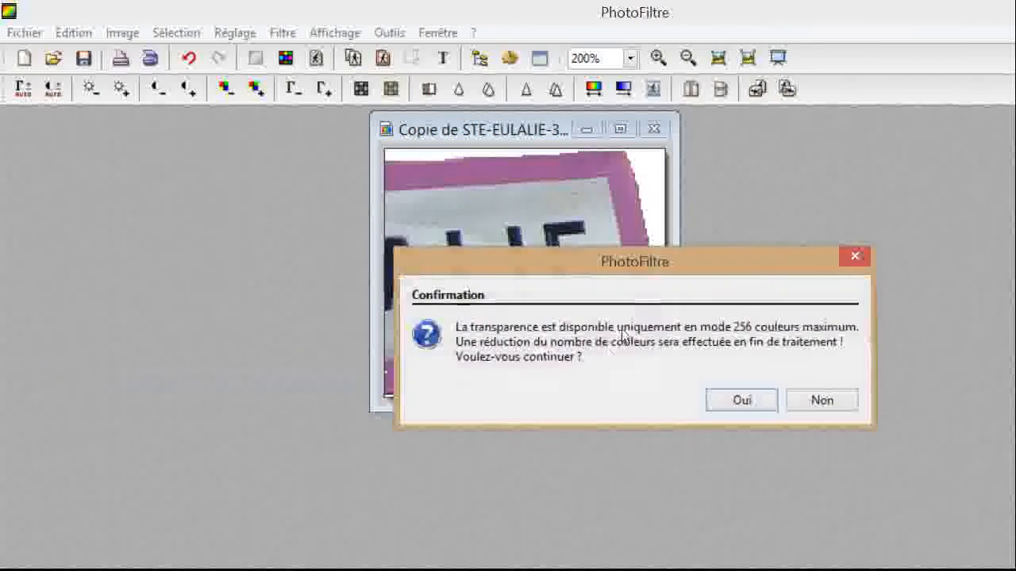
pyautogui.press('Return')
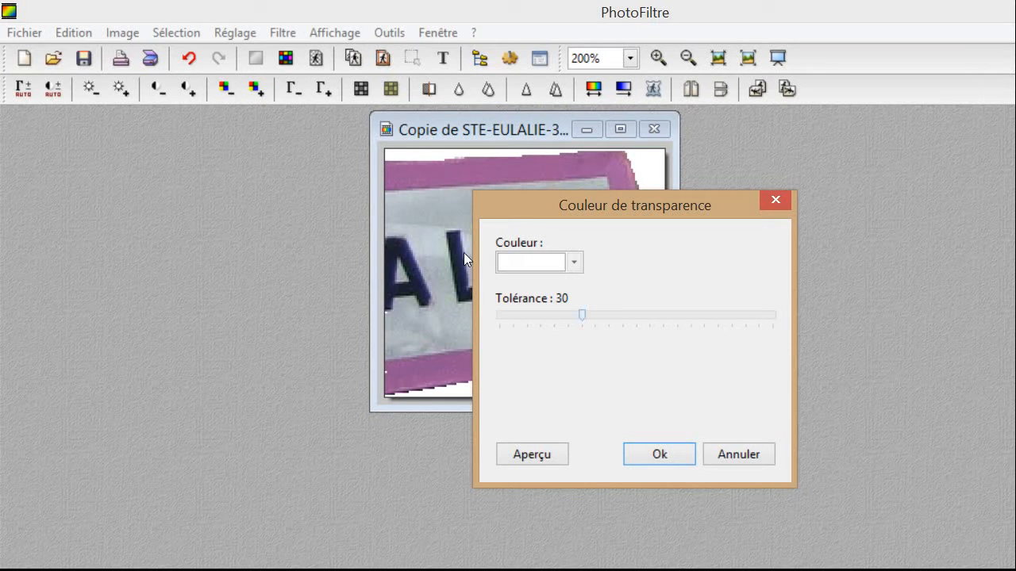
pyautogui.press('Left')
pyautogui.press('Left')
pyautogui.press('Left')
pyautogui.press('Left')
pyautogui.press('Left')
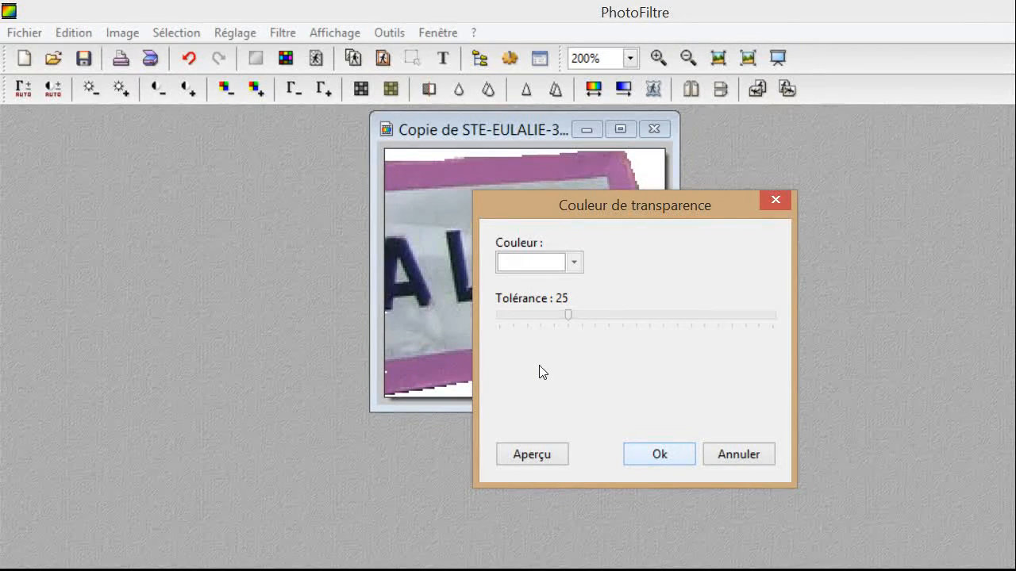
pyautogui.press('Return')
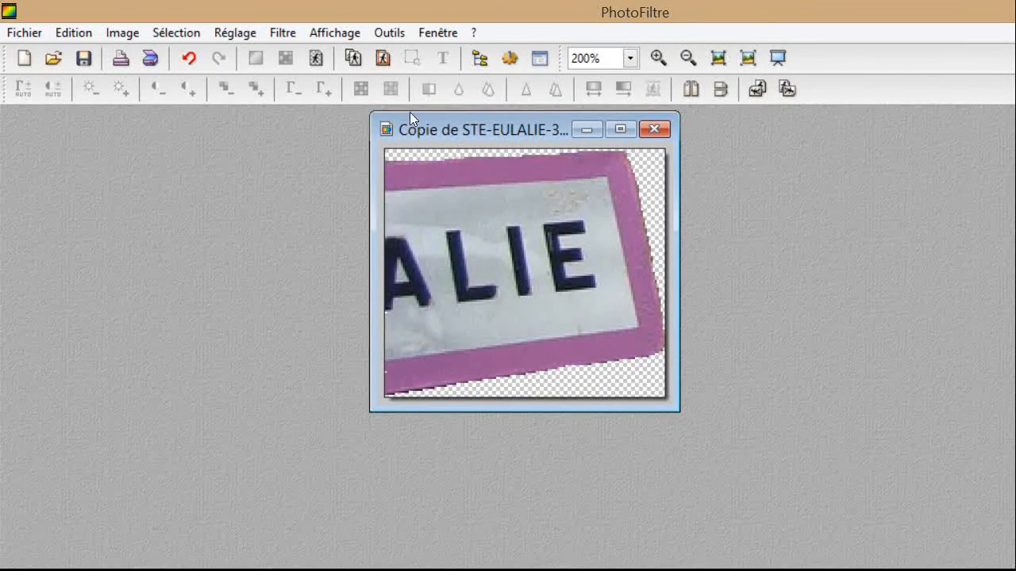
# Arrange the sign and festival photo as floating windows side by side.
pyautogui.moveTo(451, 96)
pyautogui.mouseDown()
pyautogui.moveTo(277, 124)
pyautogui.moveTo(154, 100)
pyautogui.mouseUp()
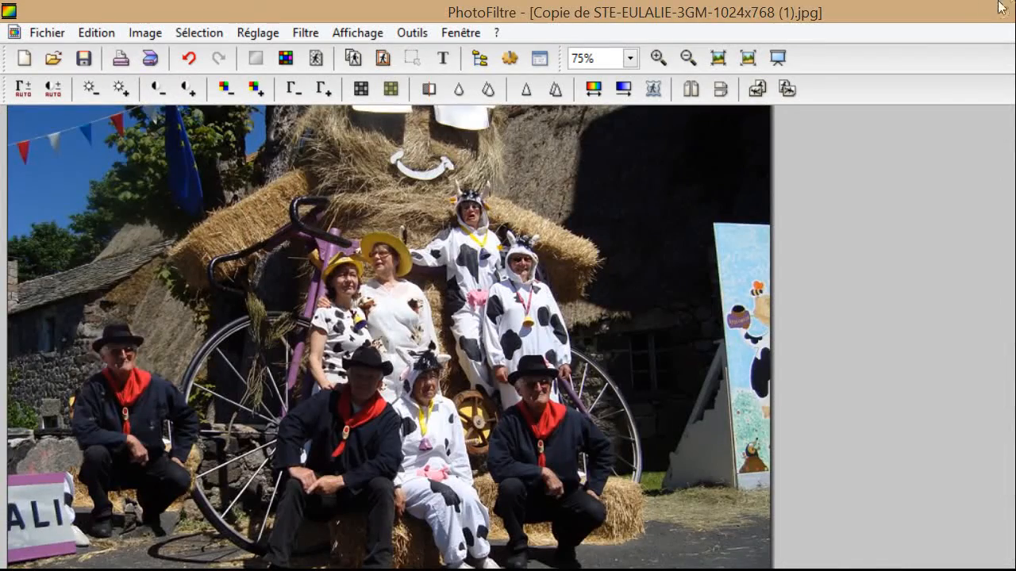
pyautogui.click(994, 28)
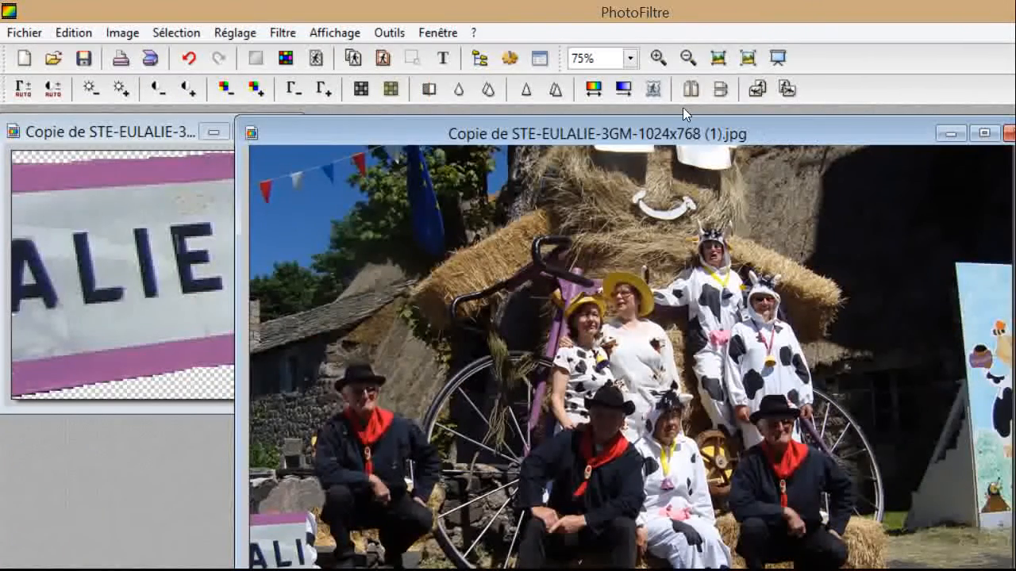
pyautogui.moveTo(684, 110); pyautogui.dragTo(782, 101)
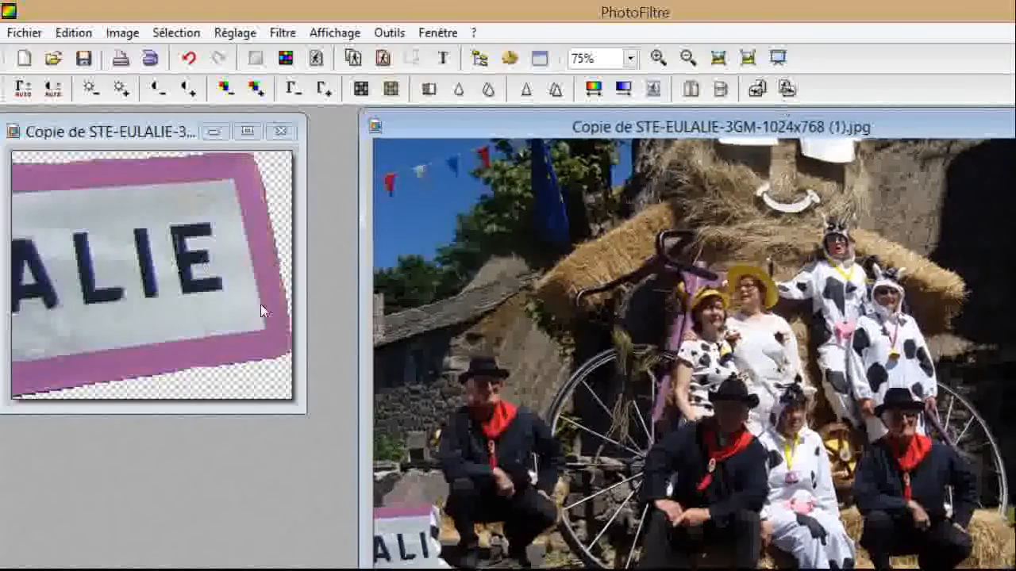
# Copy the sign image with Copier and paste it into the festival photo with Coller.
pyautogui.rightClick(69, 220)
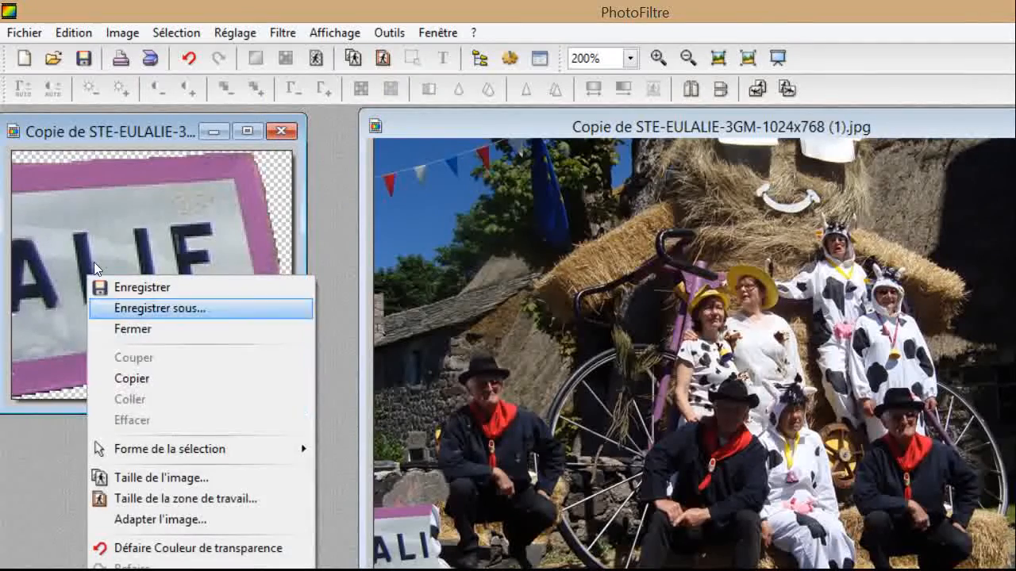
pyautogui.click(127, 301)
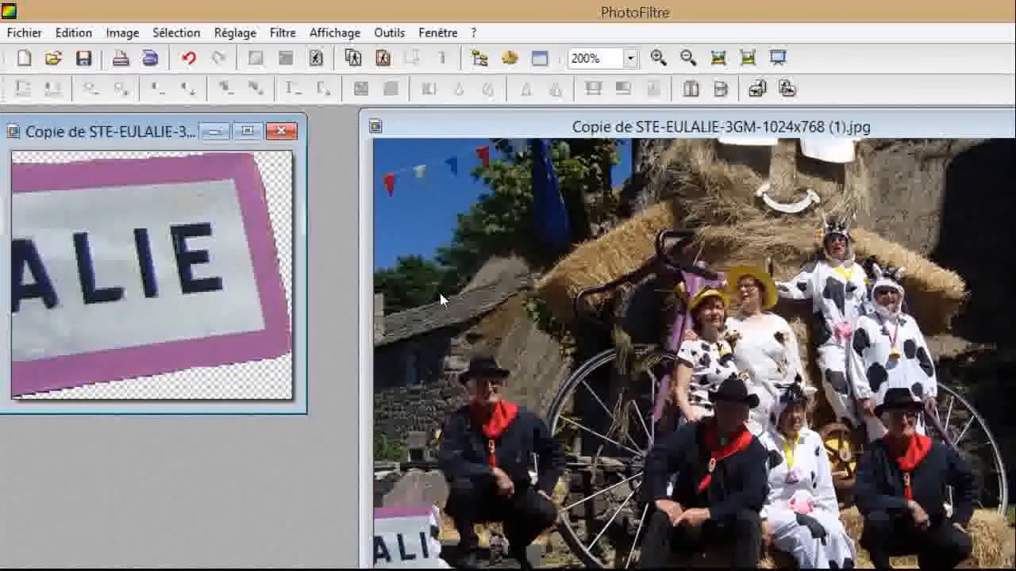
pyautogui.rightClick(442, 293)
pyautogui.press('Down')
pyautogui.press('Down')
pyautogui.press('Up')
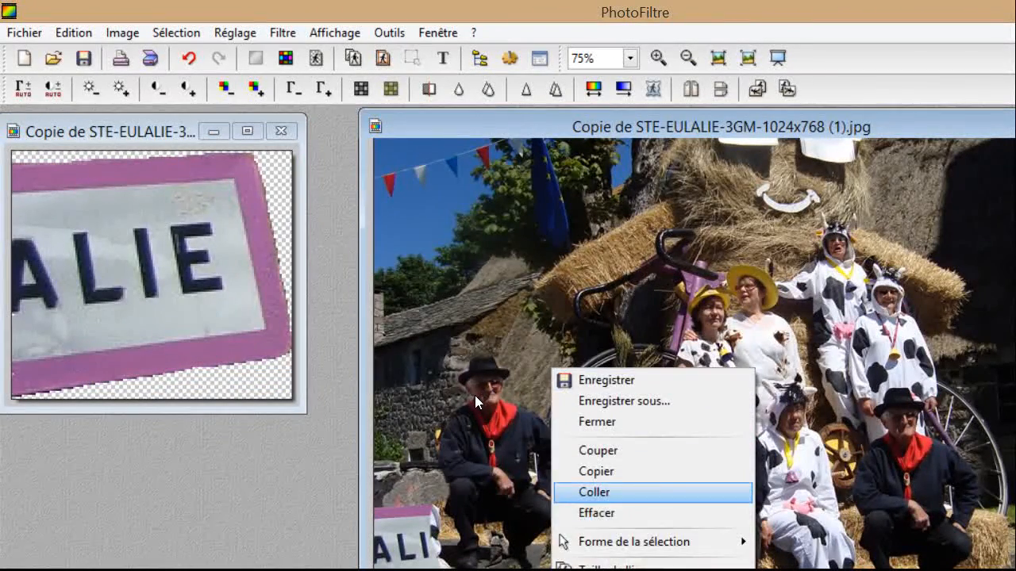
pyautogui.press('Return')
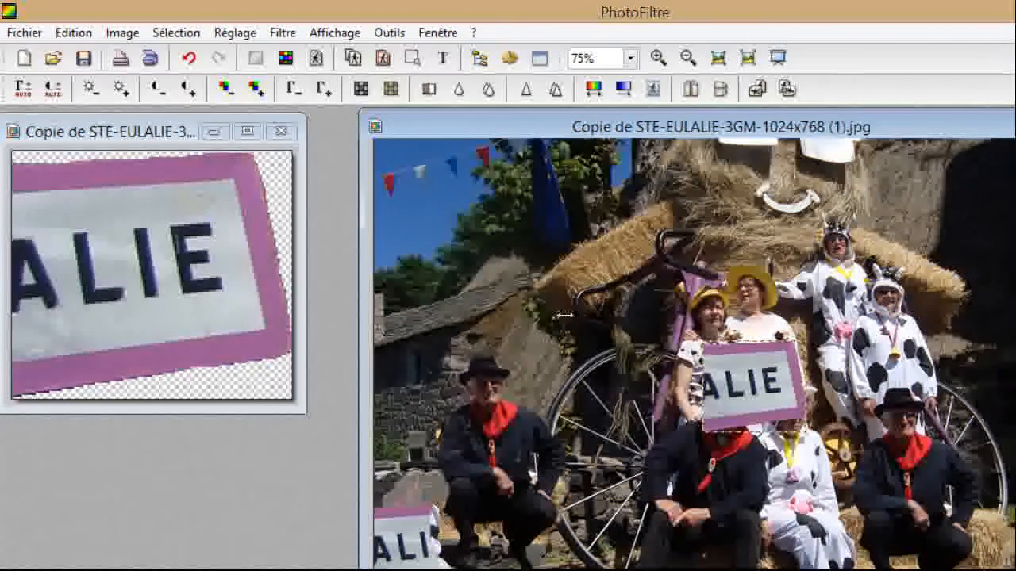
# Drag the pasted ALIE sign down into the photo's bottom-left corner.
pyautogui.moveTo(591, 313); pyautogui.dragTo(336, 427)
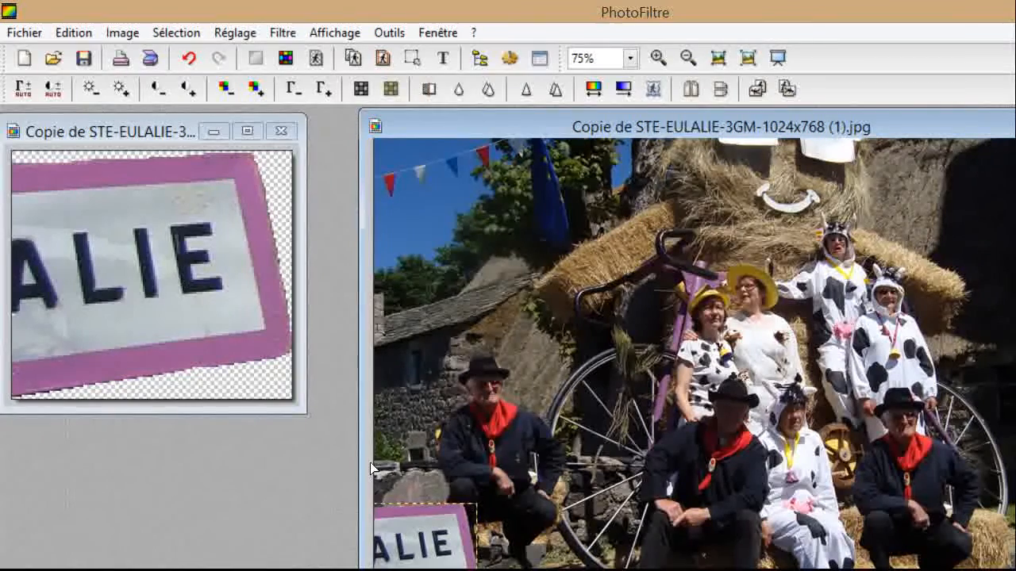
pyautogui.click(467, 381)
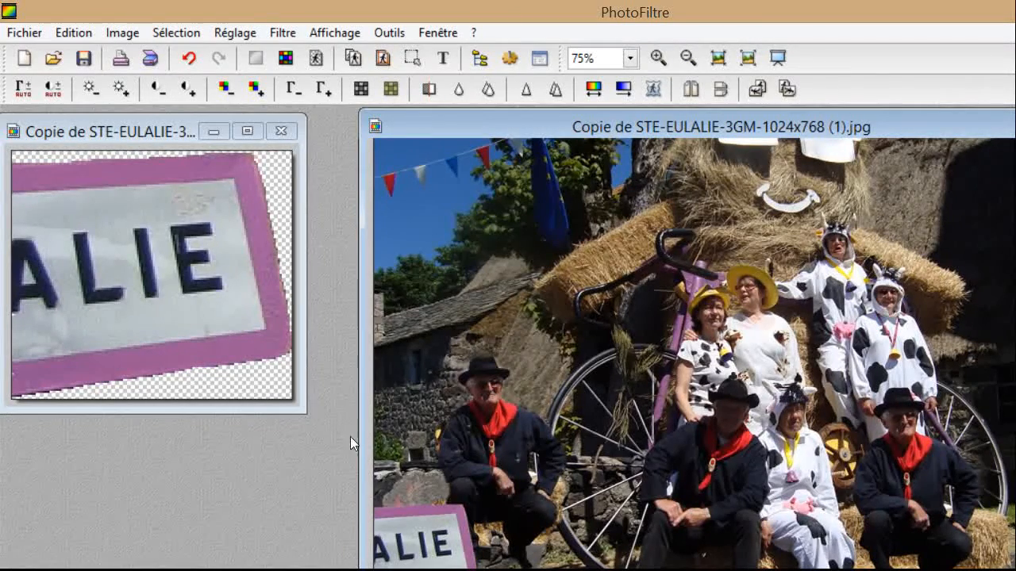
pyautogui.scroll(-1, 339, 450)
pyautogui.scroll(3, 321, 424)
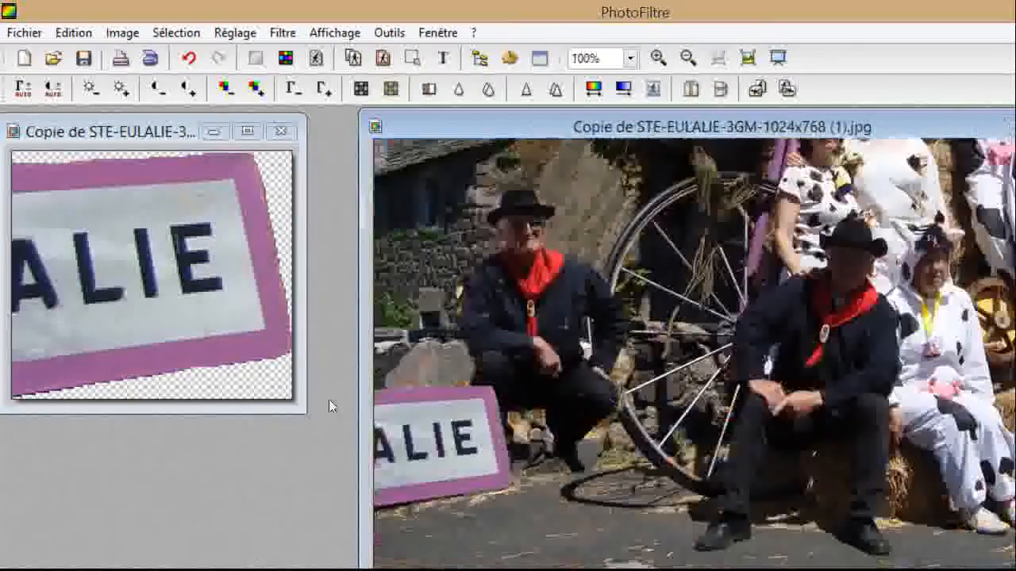
pyautogui.scroll(1, 374, 331)
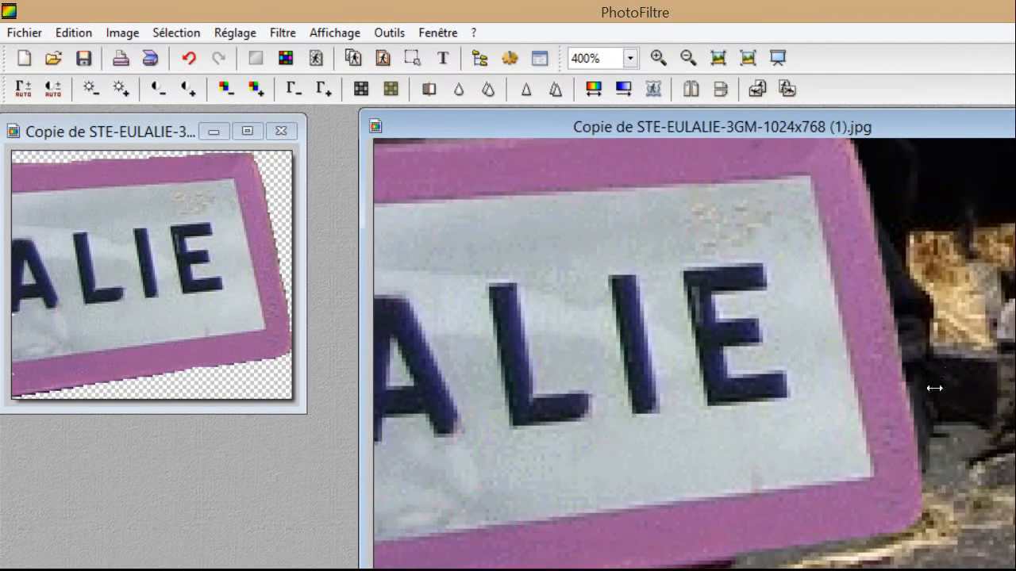
pyautogui.scroll(4, 923, 392)
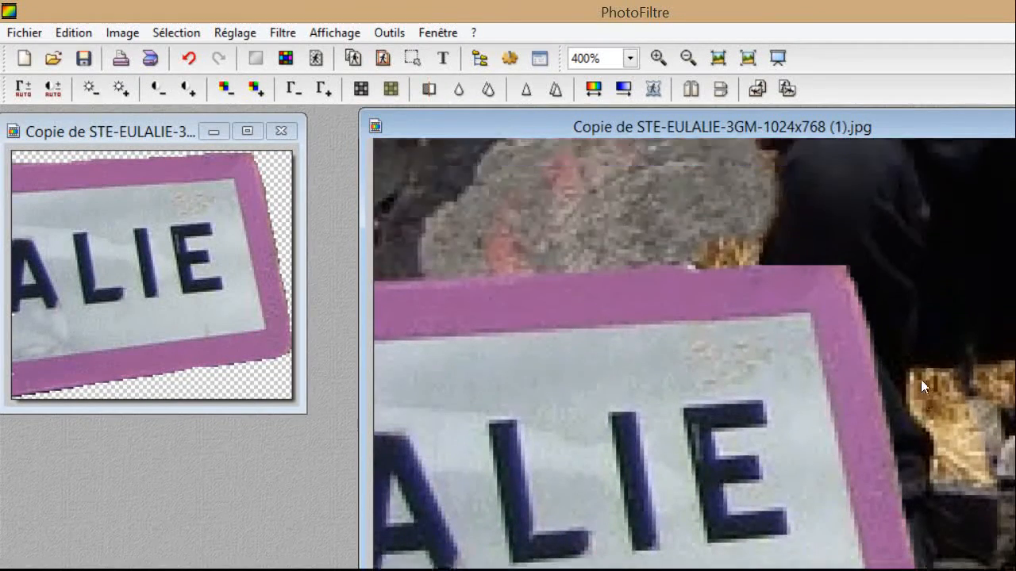
pyautogui.scroll(1, 921, 373)
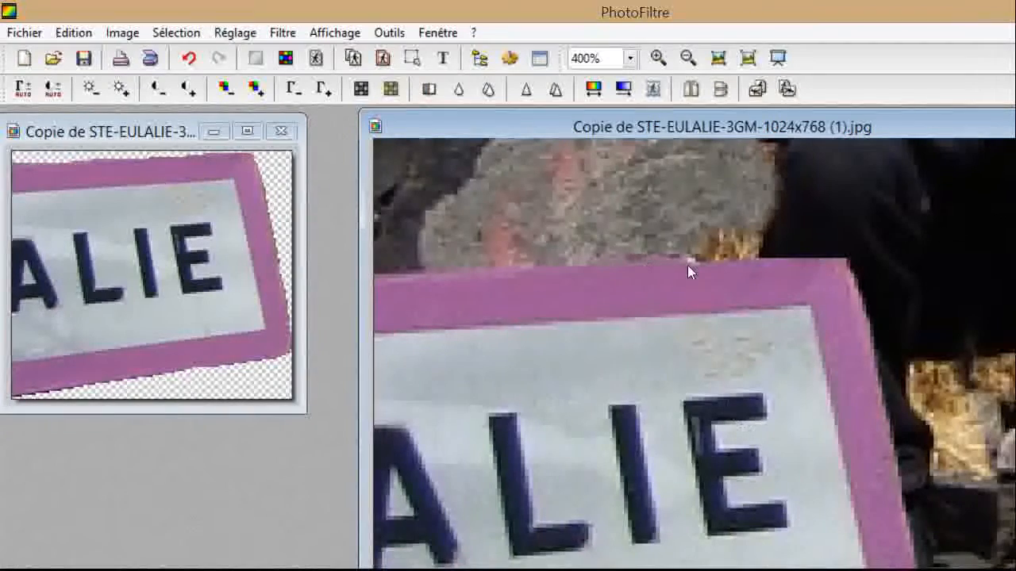
pyautogui.scroll(5, 921, 391)
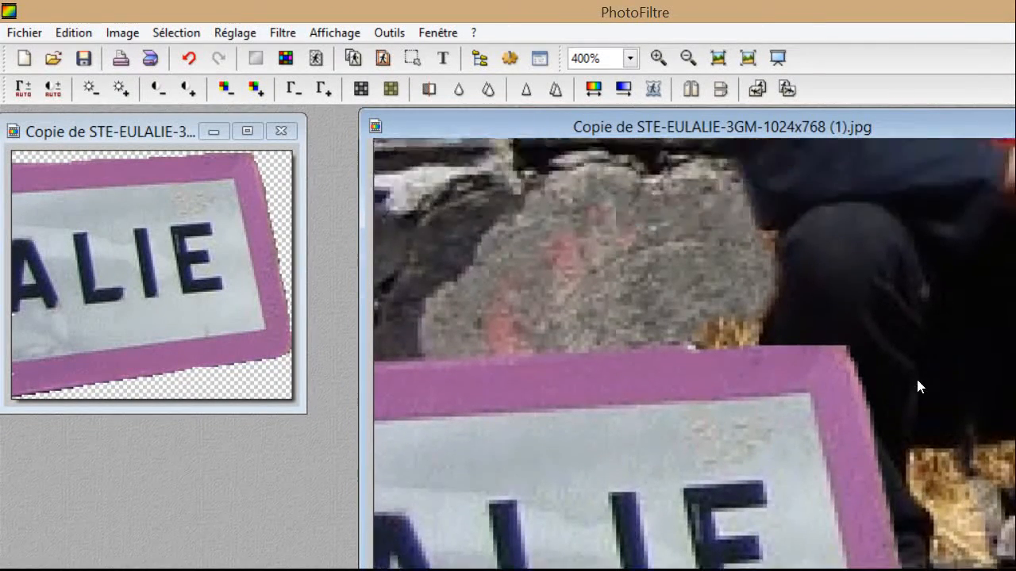
pyautogui.scroll(-12, 915, 370)
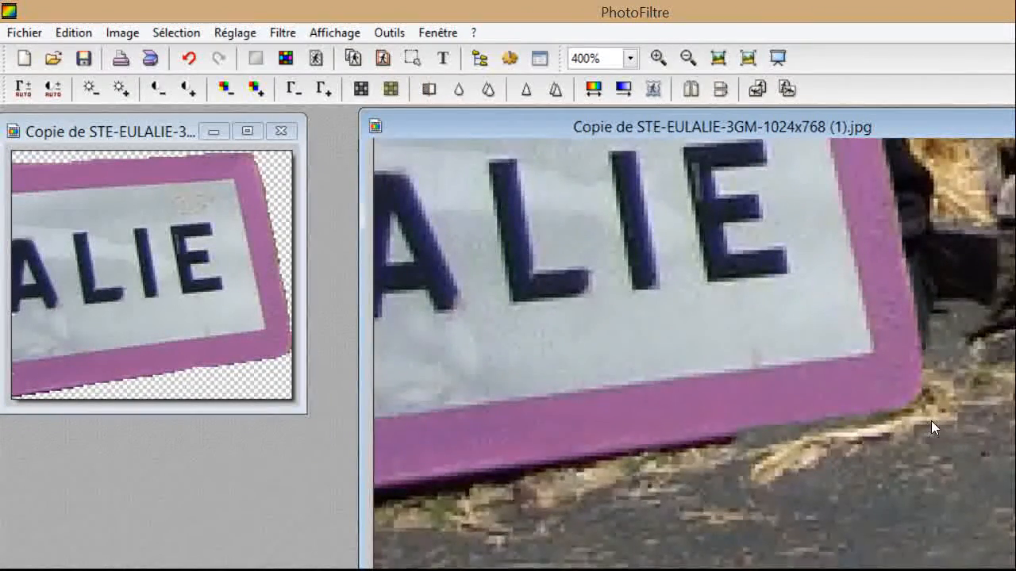
pyautogui.scroll(10, 930, 416)
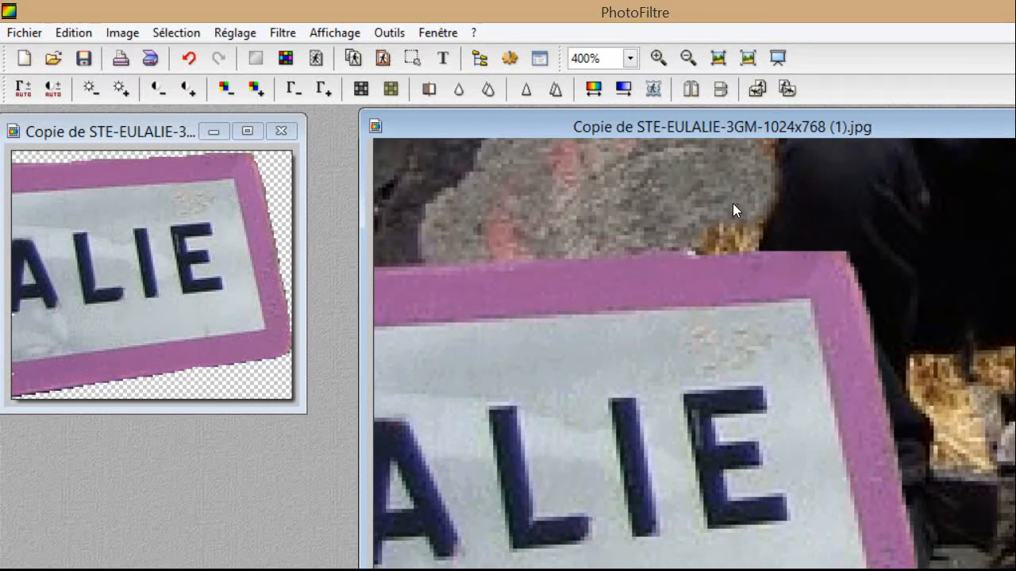
pyautogui.scroll(5, 918, 375)
pyautogui.scroll(-4, 913, 371)
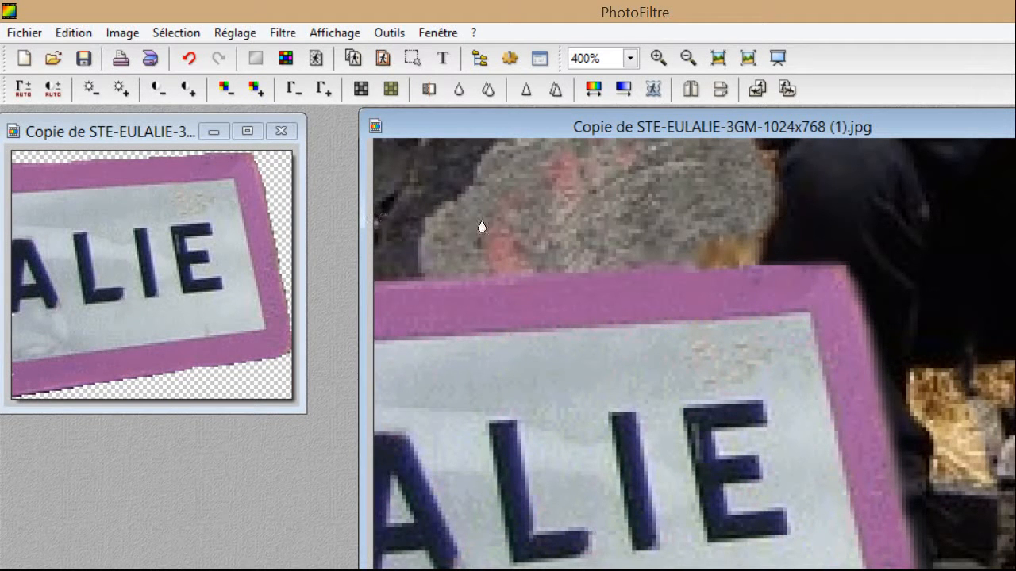
pyautogui.scroll(-1, 635, 295)
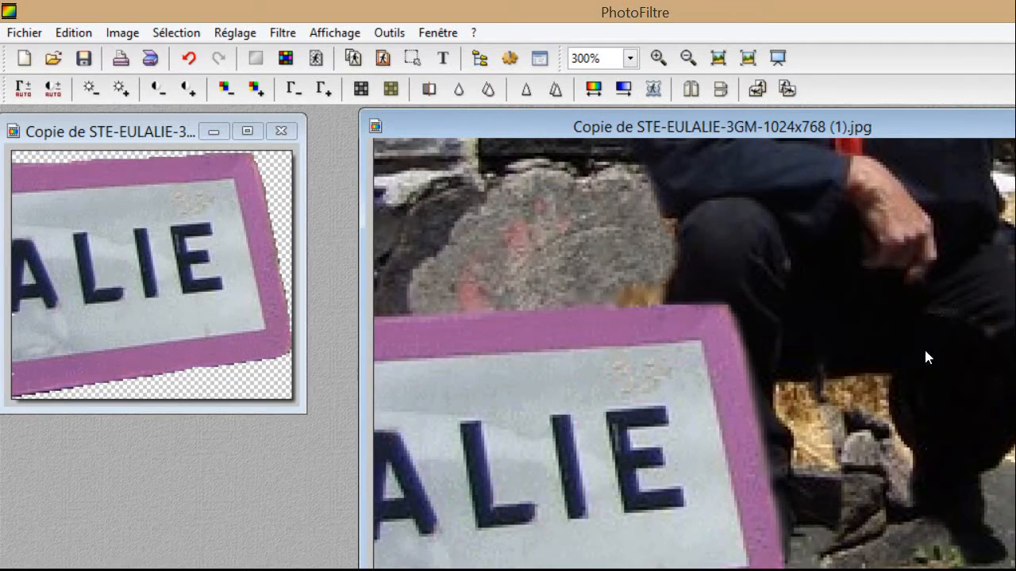
pyautogui.scroll(-3, 920, 381)
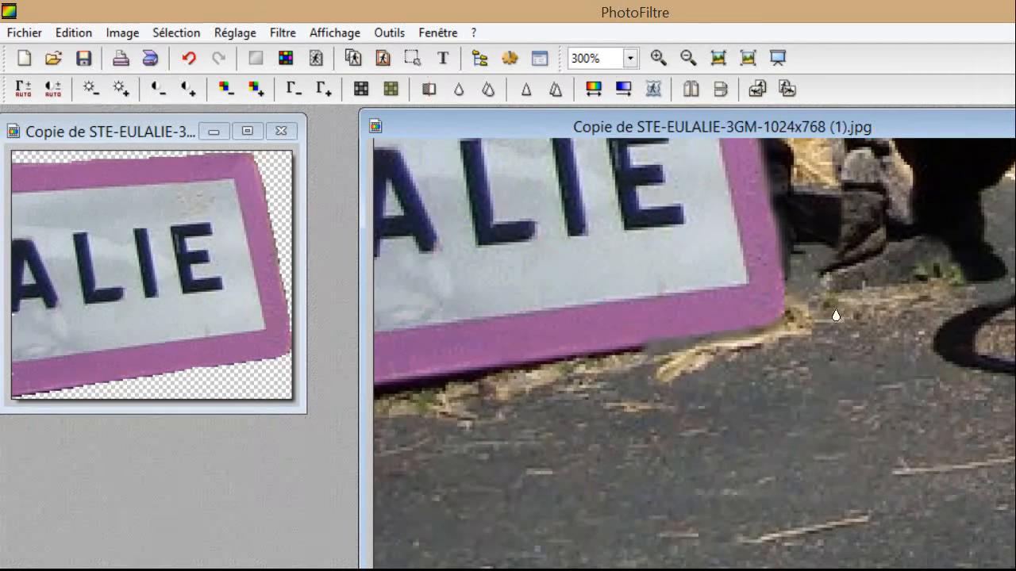
pyautogui.scroll(-2, 851, 333)
pyautogui.scroll(-1, 615, 375)
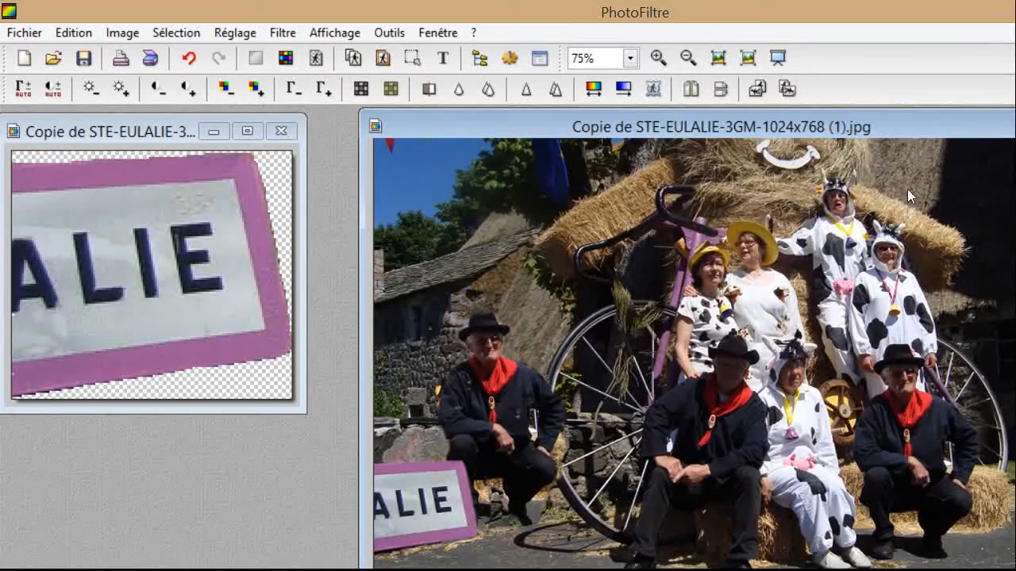
pyautogui.scroll(-1, 390, 439)
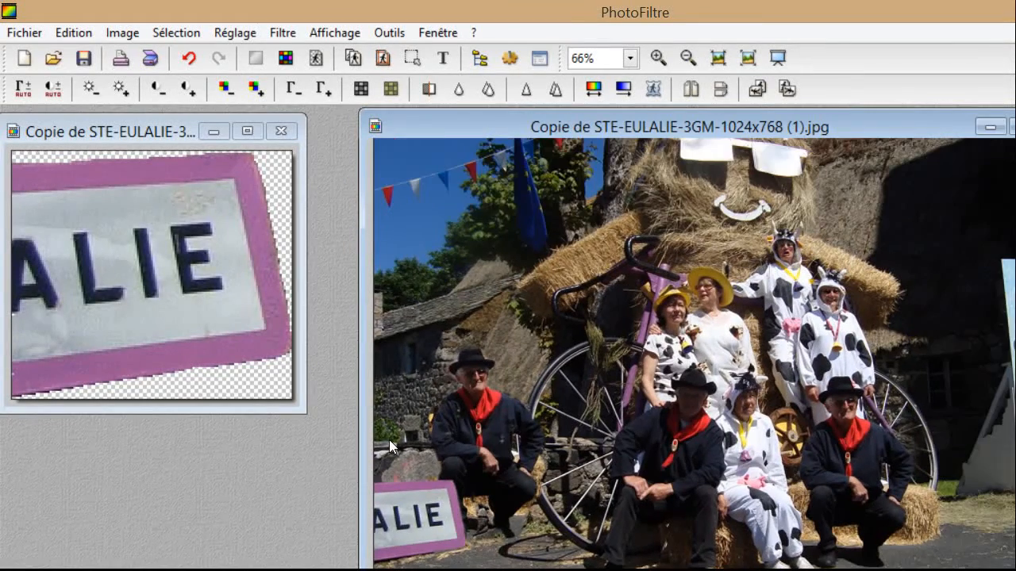
pyautogui.scroll(1, 525, 359)
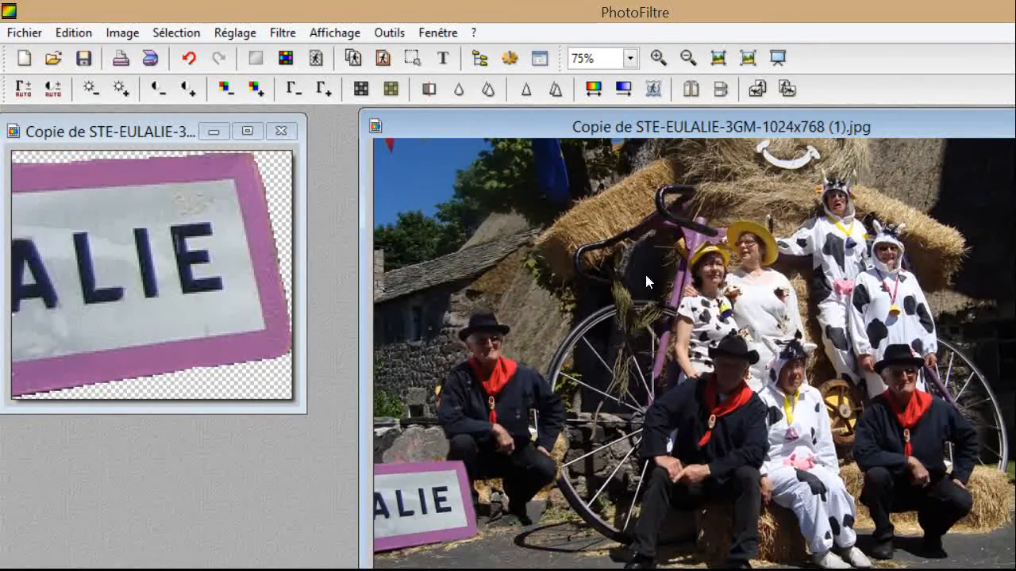
pyautogui.scroll(1, 658, 291)
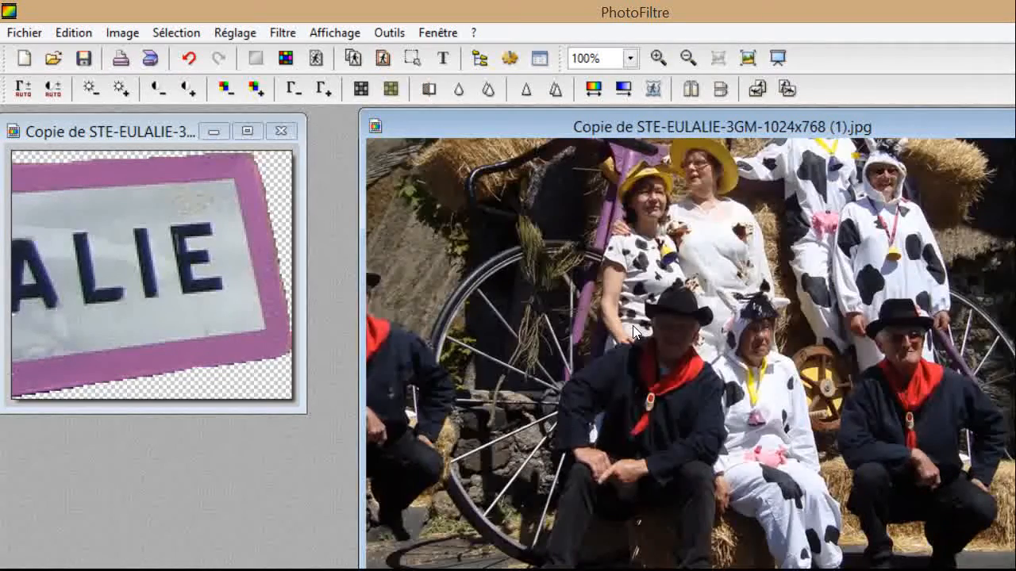
pyautogui.scroll(-1, 632, 331)
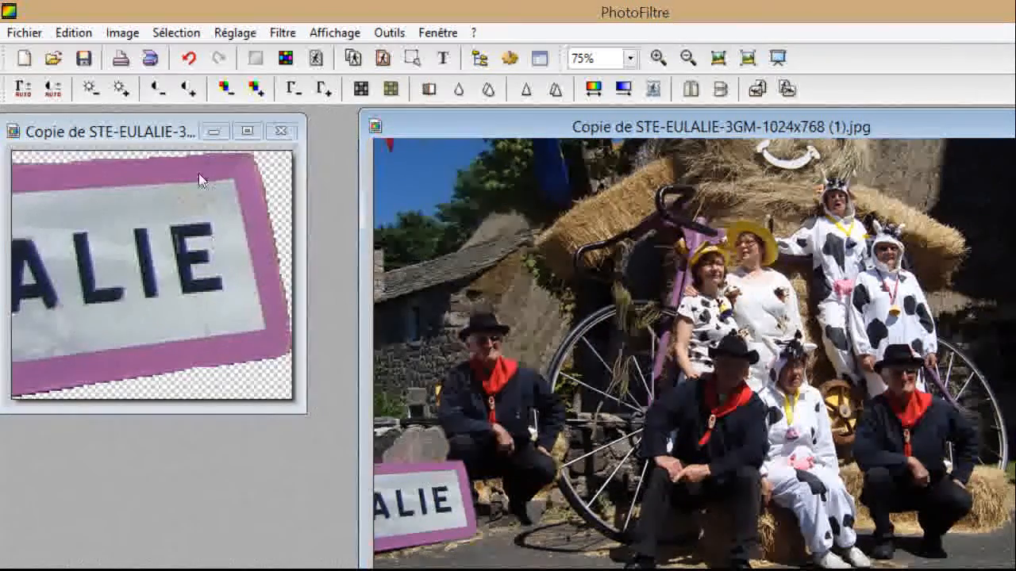
pyautogui.click(198, 124)
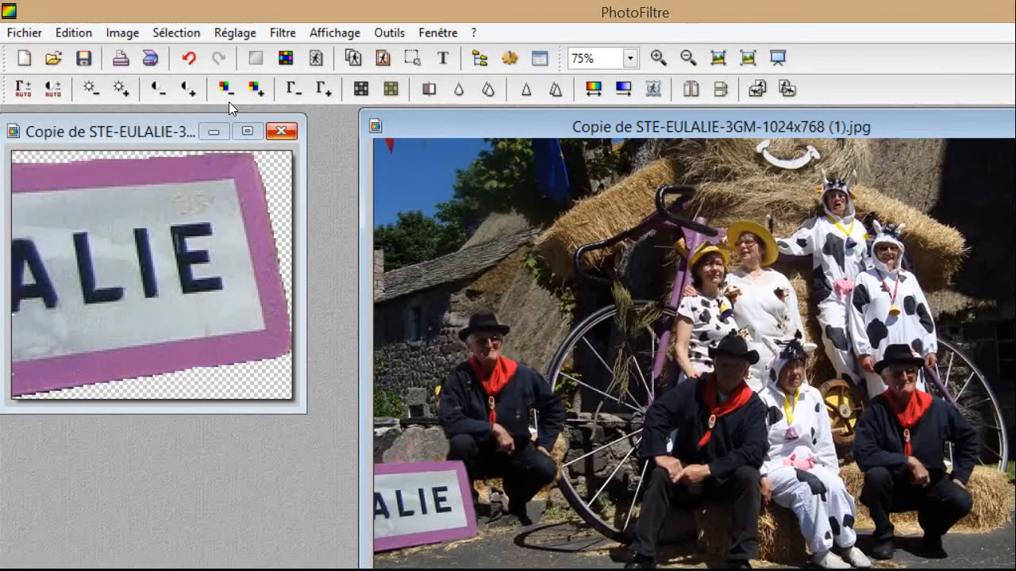
# Close the sign image, saving it as GIF 'pancarte' in Documents > course folder > images.
pyautogui.click(282, 131)
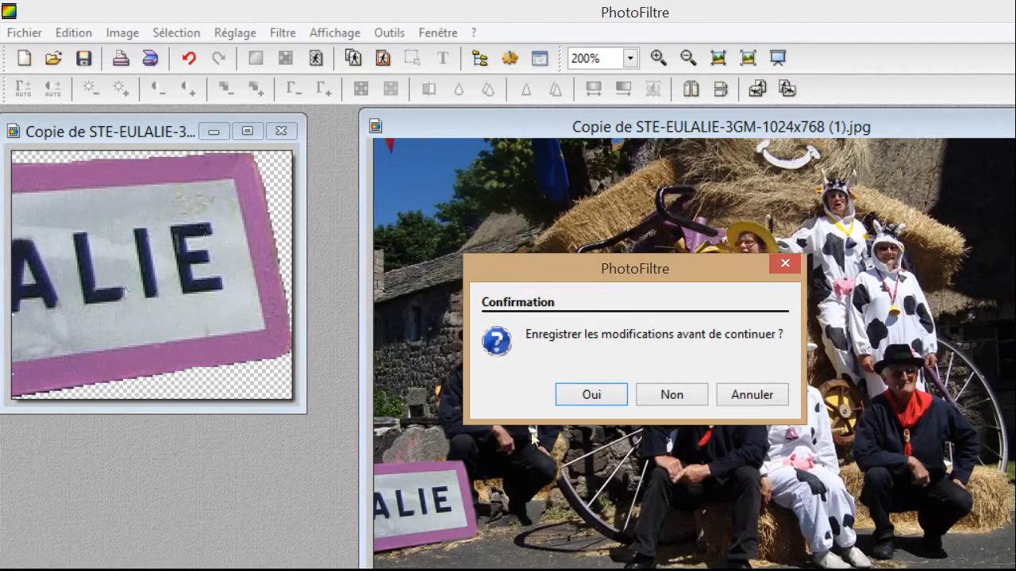
pyautogui.press('Return')
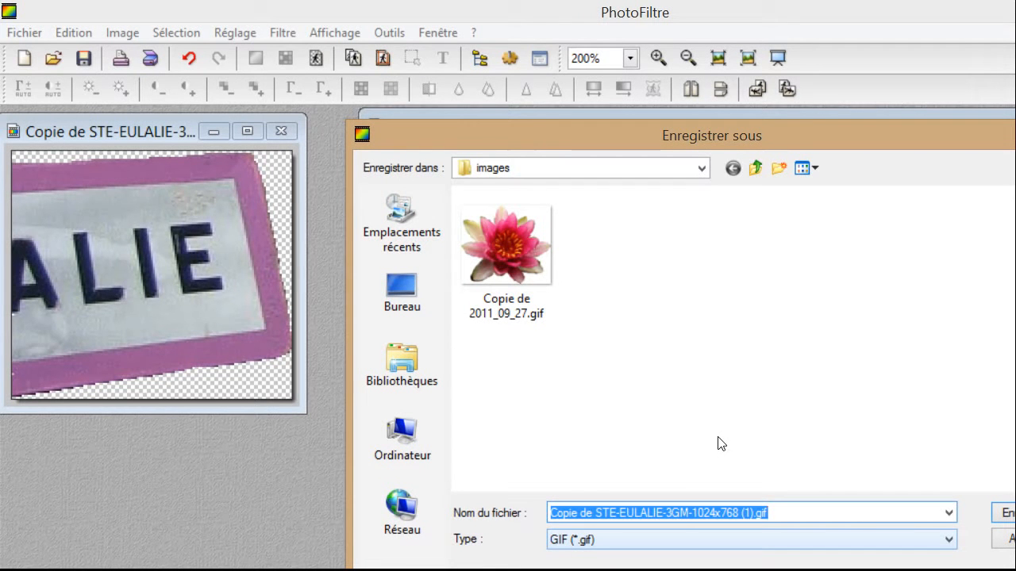
pyautogui.write('pancarte')
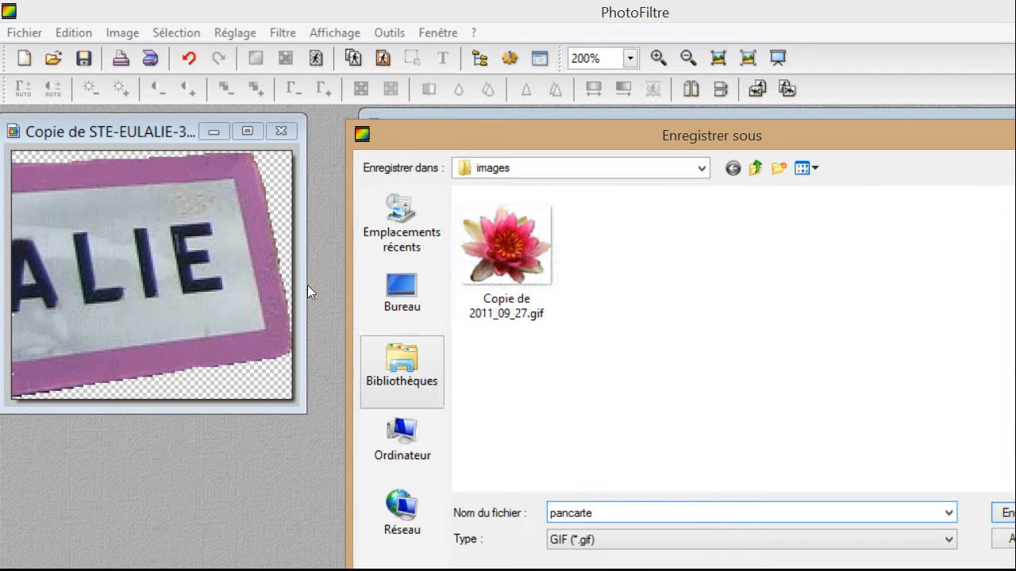
pyautogui.click(401, 369)
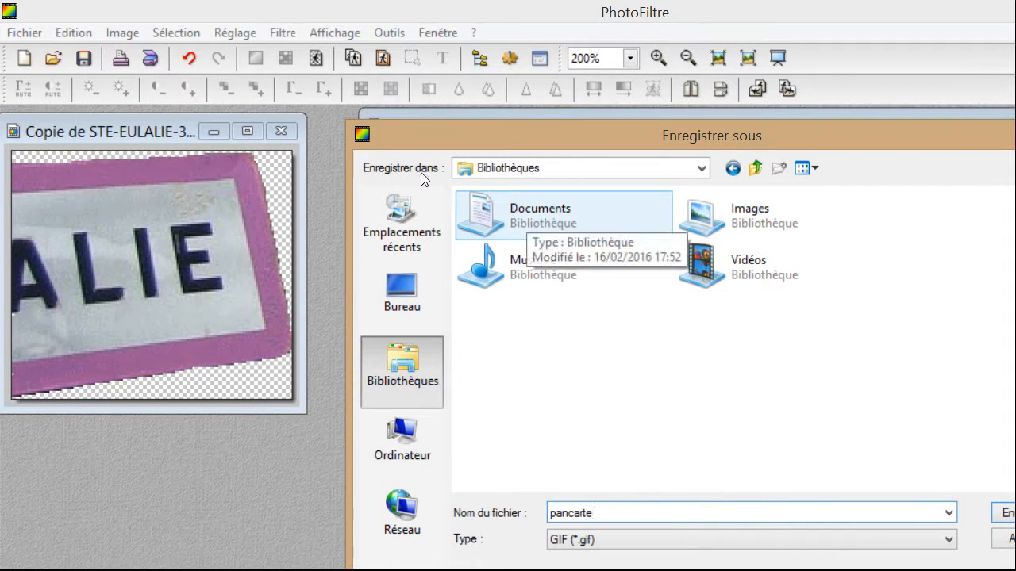
pyautogui.doubleClick(526, 215)
pyautogui.doubleClick(504, 246)
pyautogui.doubleClick(612, 238)
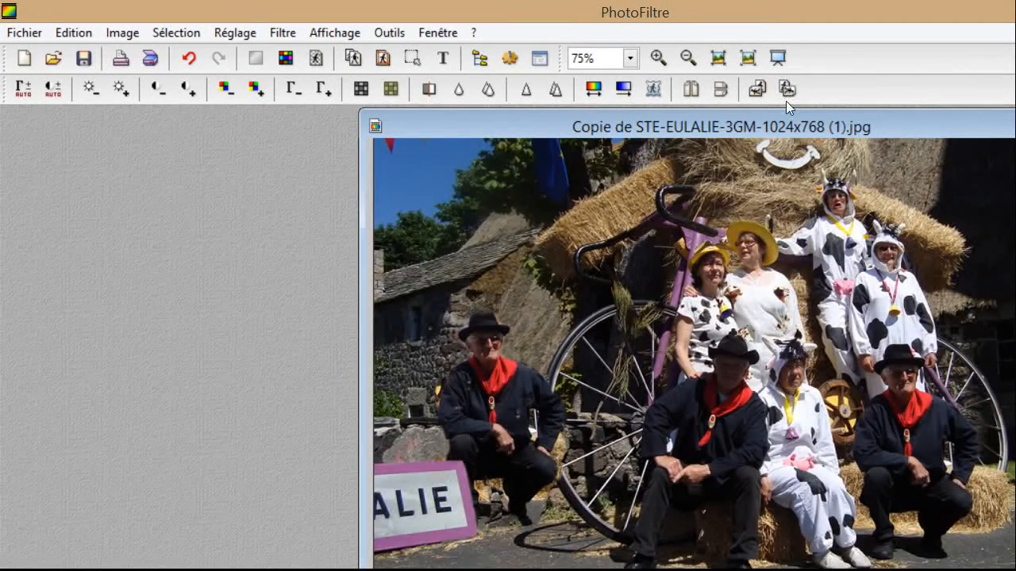
pyautogui.moveTo(809, 109); pyautogui.dragTo(646, 102)
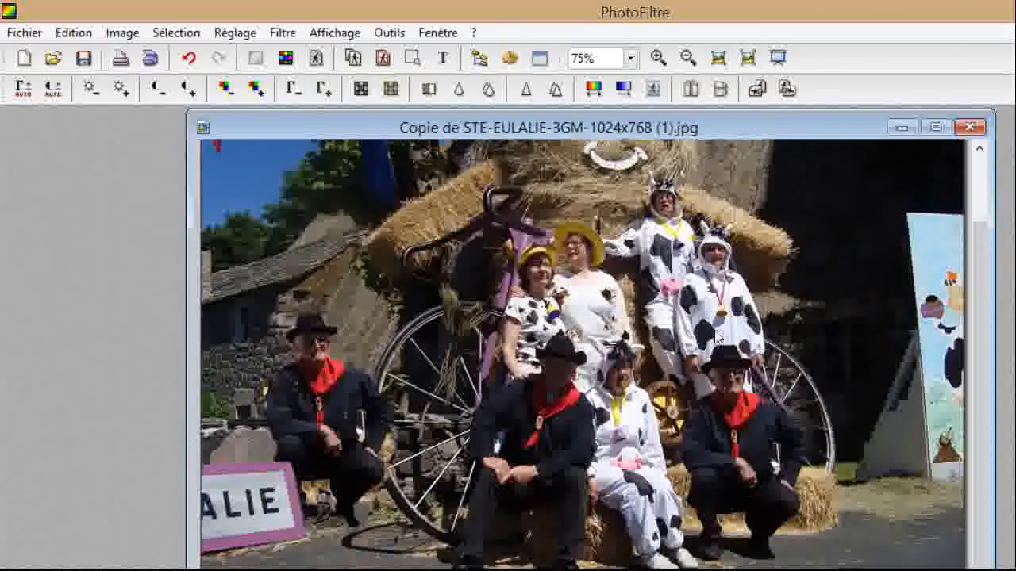